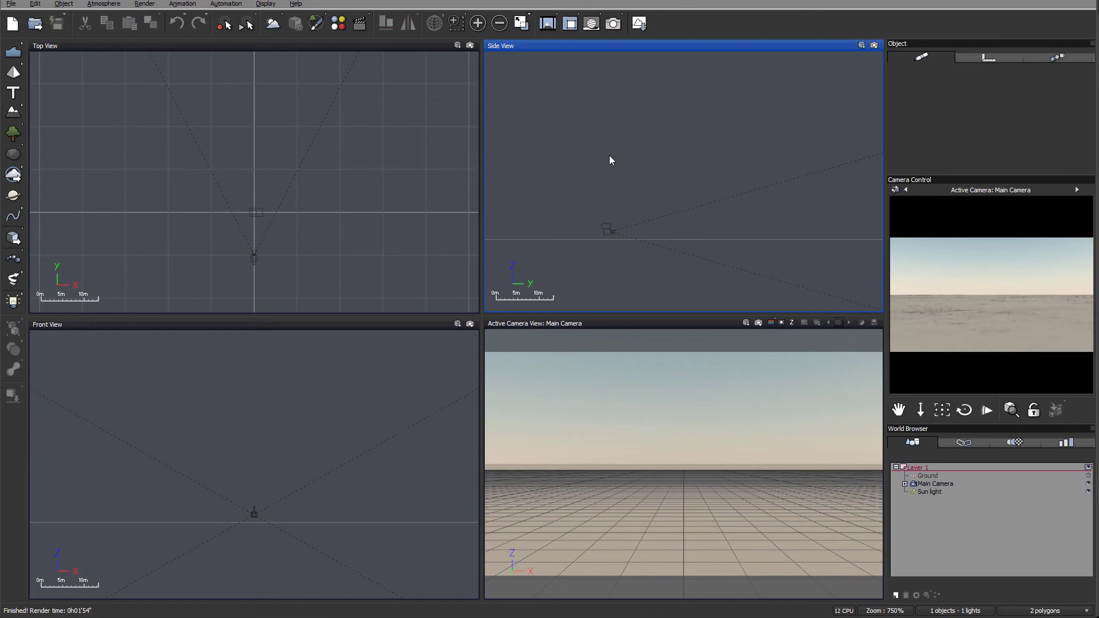
Step: Recentre the ortho views and reveal the MetaCloud flyout's 'MetaCloud from Preset...' option
{"action": "right_click_drag", "start_coordinate": [667, 155], "coordinate": [633, 198]}
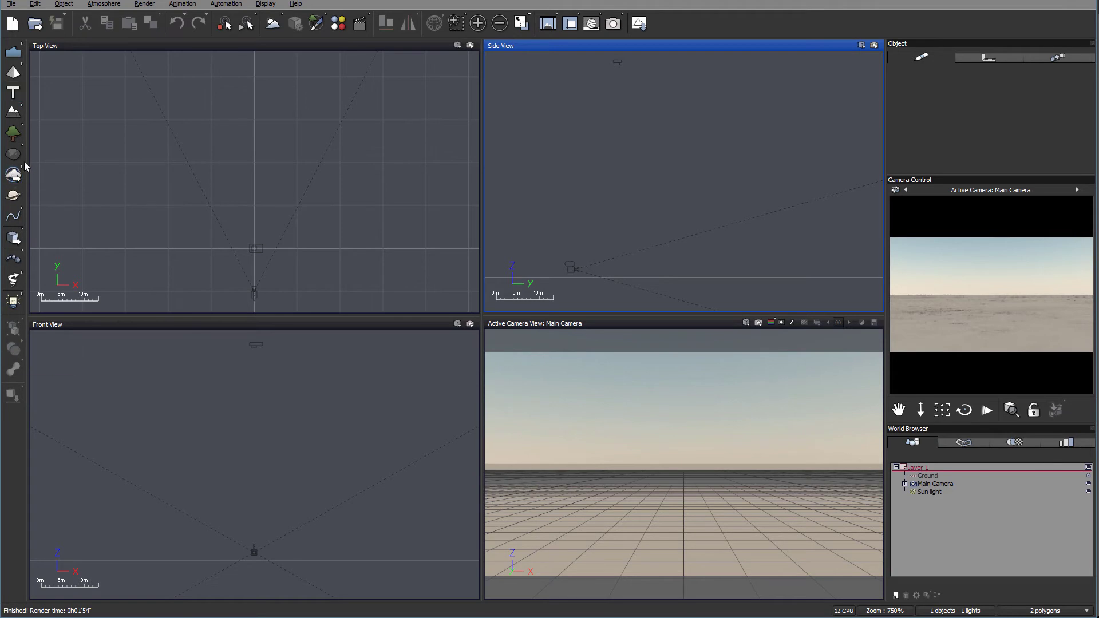
{"action": "mouse_move", "coordinate": [23, 172]}
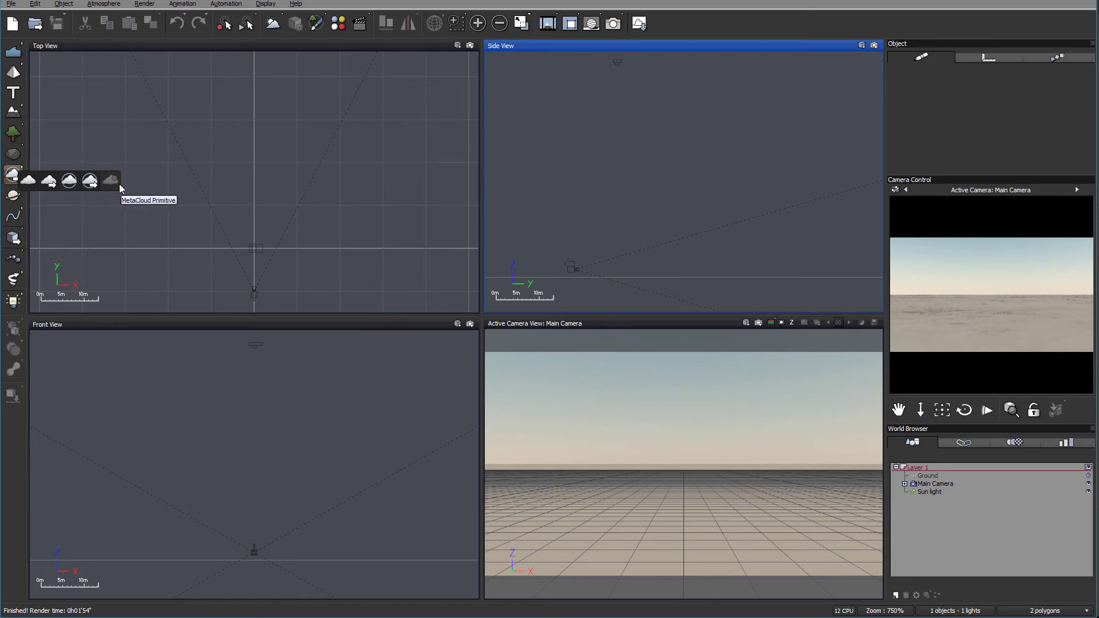
Step: Open the MetaClouds preset browser and find the Dissolving Cumulus tile
{"action": "left_click", "coordinate": [91, 184]}
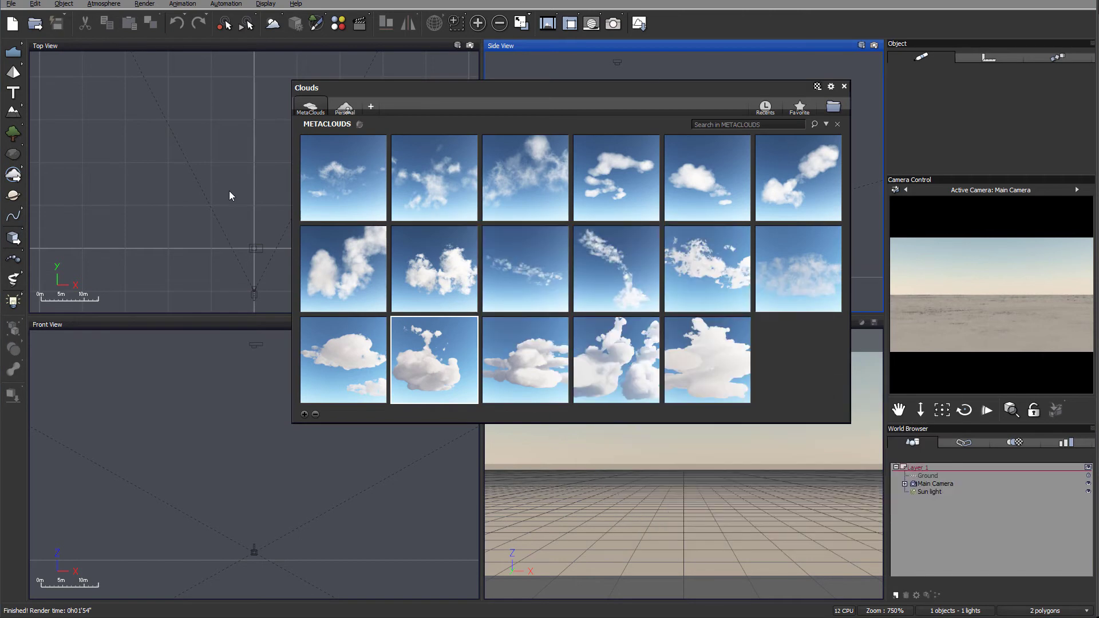
{"action": "mouse_move", "coordinate": [571, 191]}
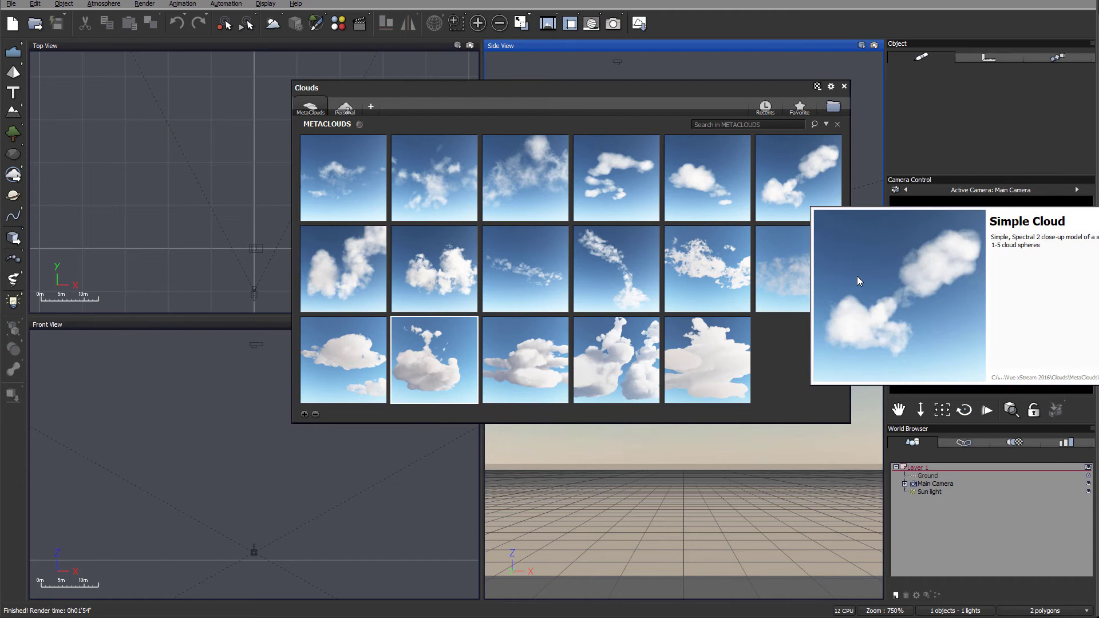
Step: Add the Dissolving Cumulus cloud, widen it and move it in front of the camera
{"action": "double_click", "coordinate": [440, 365]}
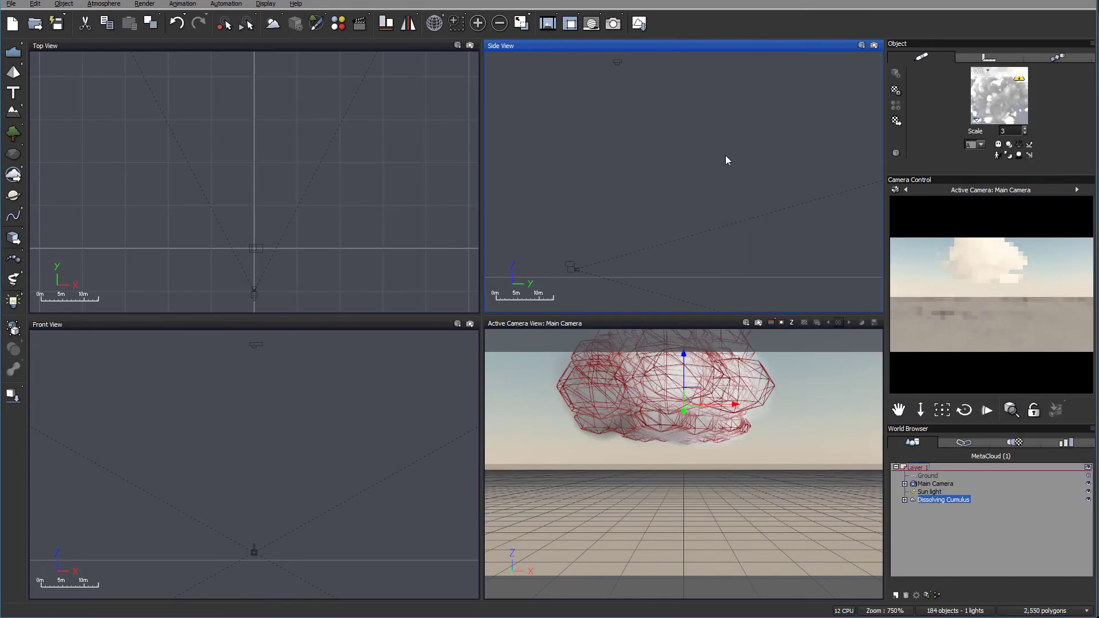
{"action": "scroll", "coordinate": [400, 194], "scroll_direction": "down", "scroll_amount": 5}
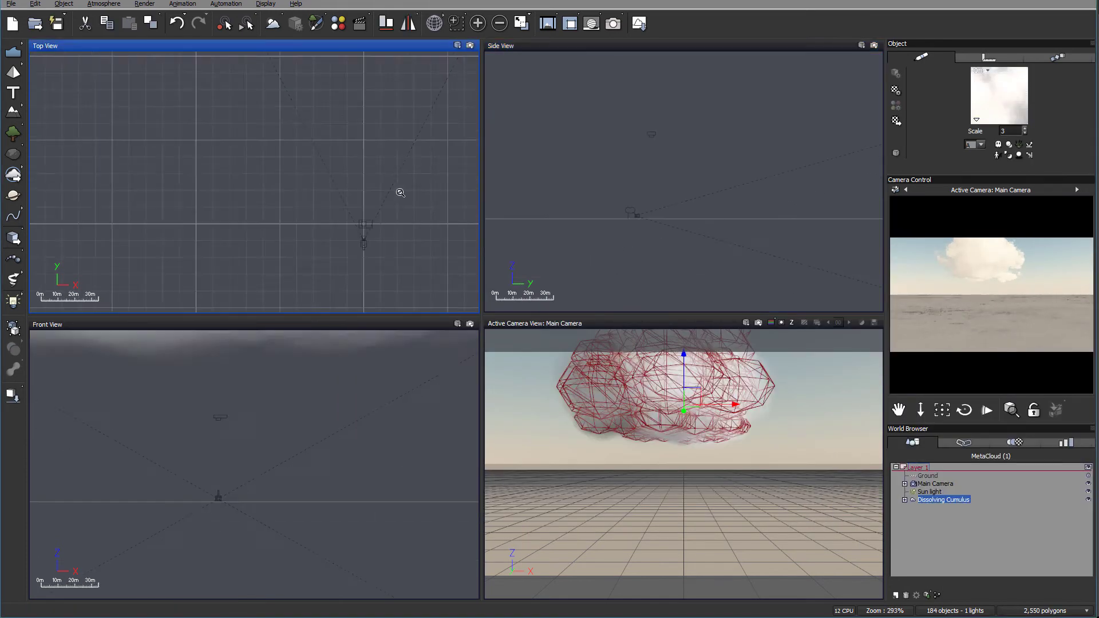
{"action": "scroll", "coordinate": [386, 191], "scroll_direction": "down", "scroll_amount": 8}
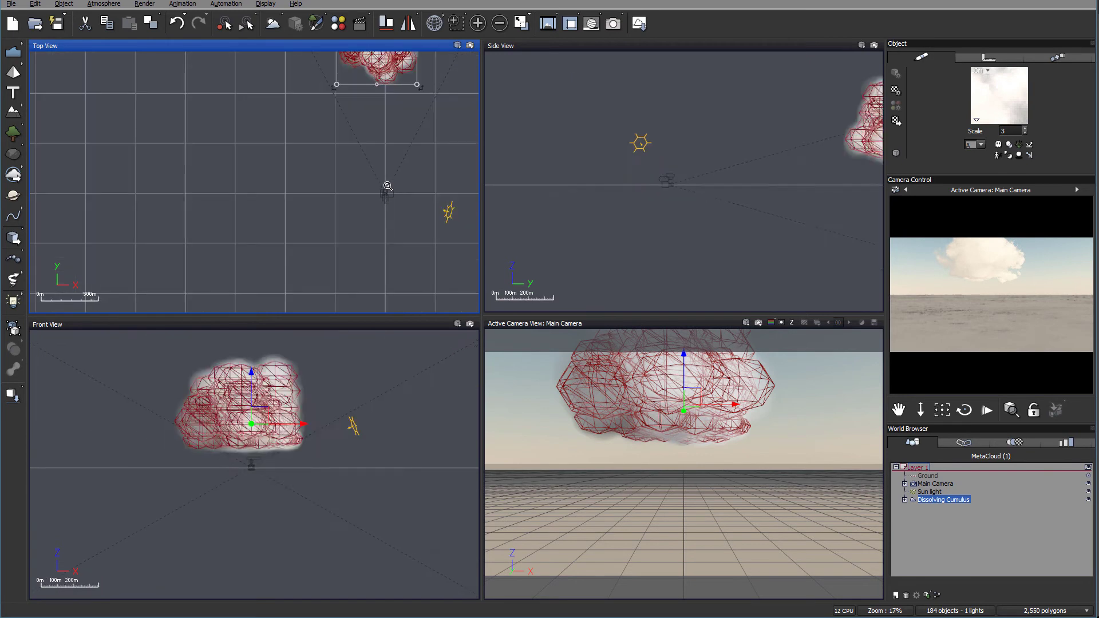
{"action": "right_click_drag", "start_coordinate": [394, 182], "coordinate": [389, 266]}
{"action": "left_click_drag", "start_coordinate": [401, 104], "coordinate": [380, 115]}
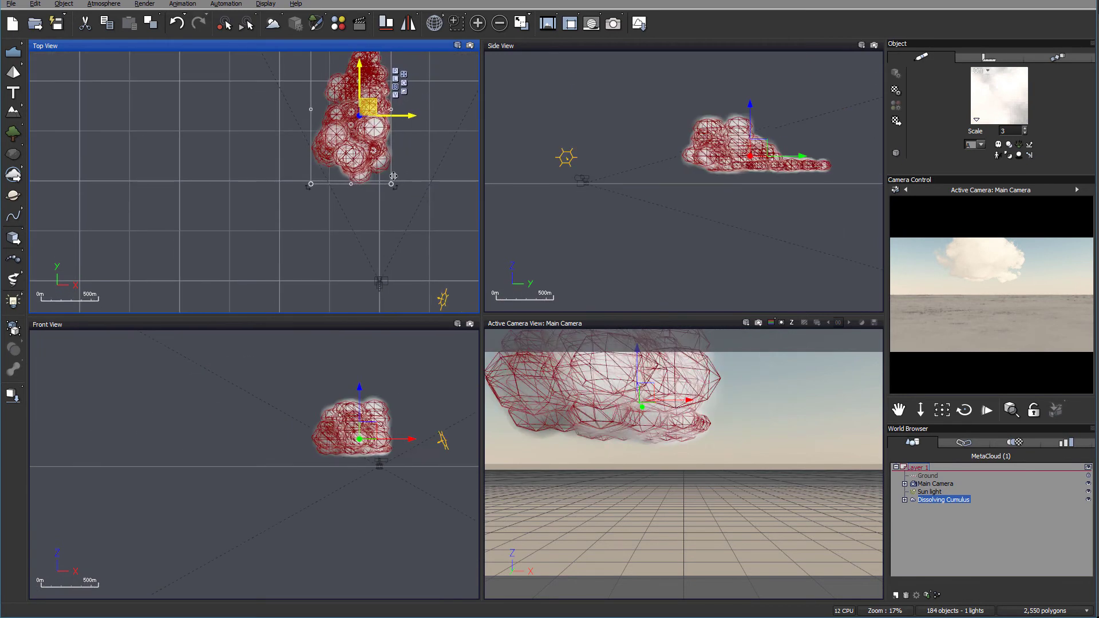
{"action": "left_click_drag", "start_coordinate": [398, 185], "coordinate": [449, 172]}
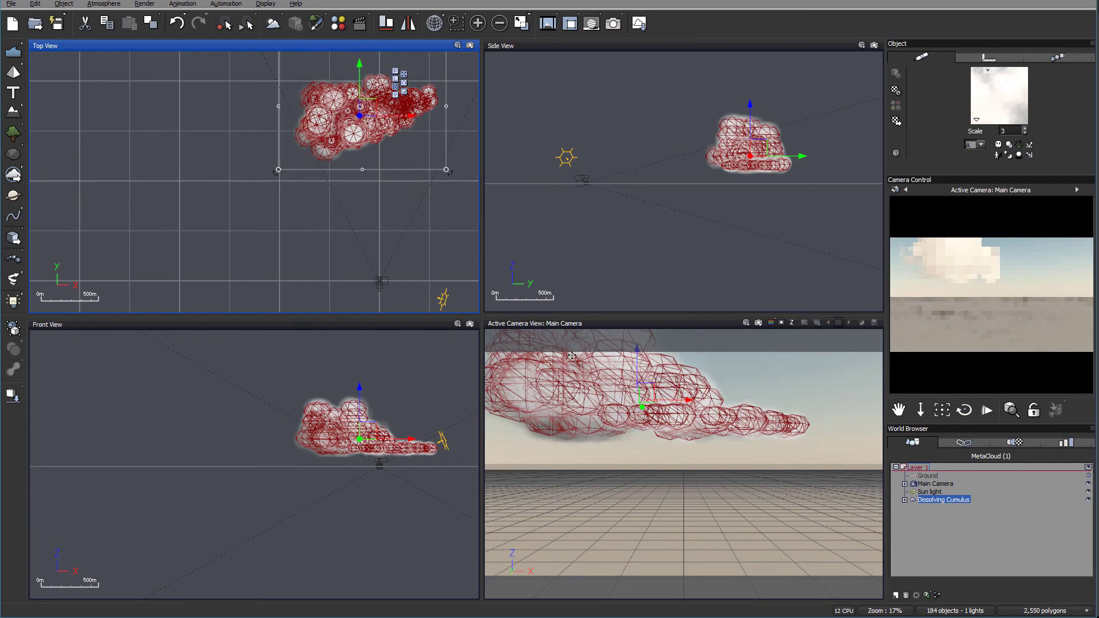
{"action": "right_click_drag", "start_coordinate": [429, 162], "coordinate": [407, 182]}
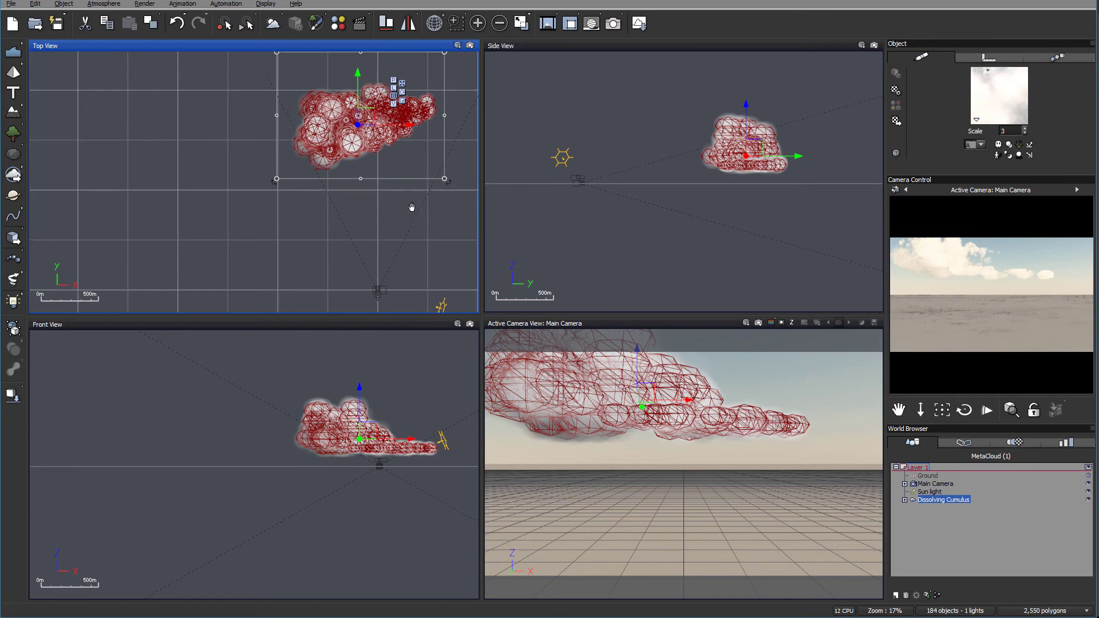
{"action": "left_click_drag", "start_coordinate": [355, 114], "coordinate": [368, 177]}
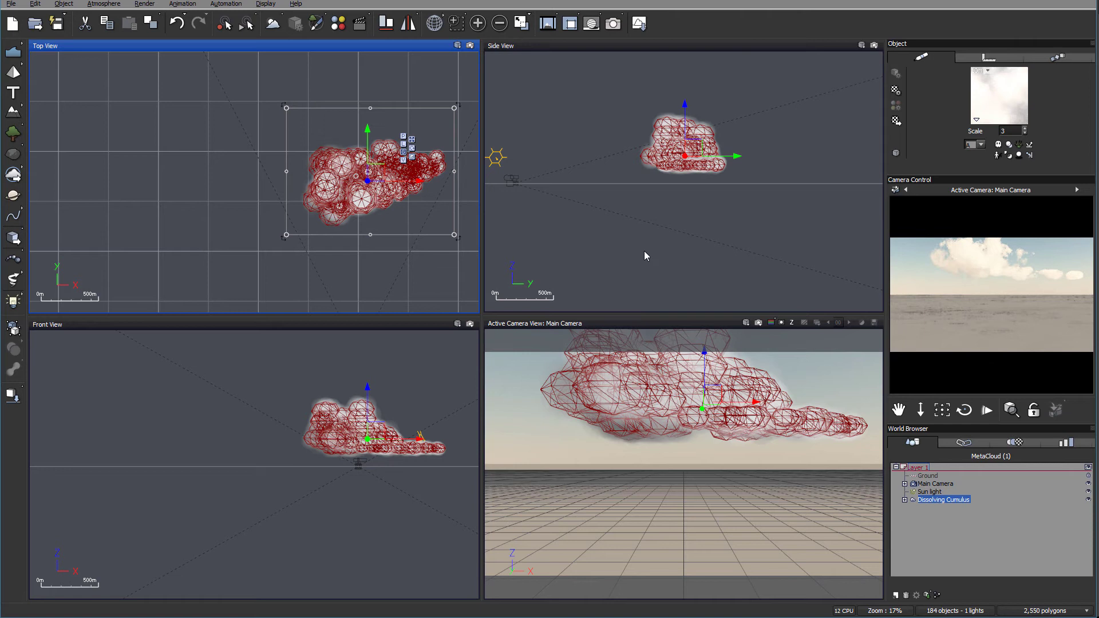
Step: Expand and collapse the cloud's sphere list in the World Browser
{"action": "left_click", "coordinate": [905, 500]}
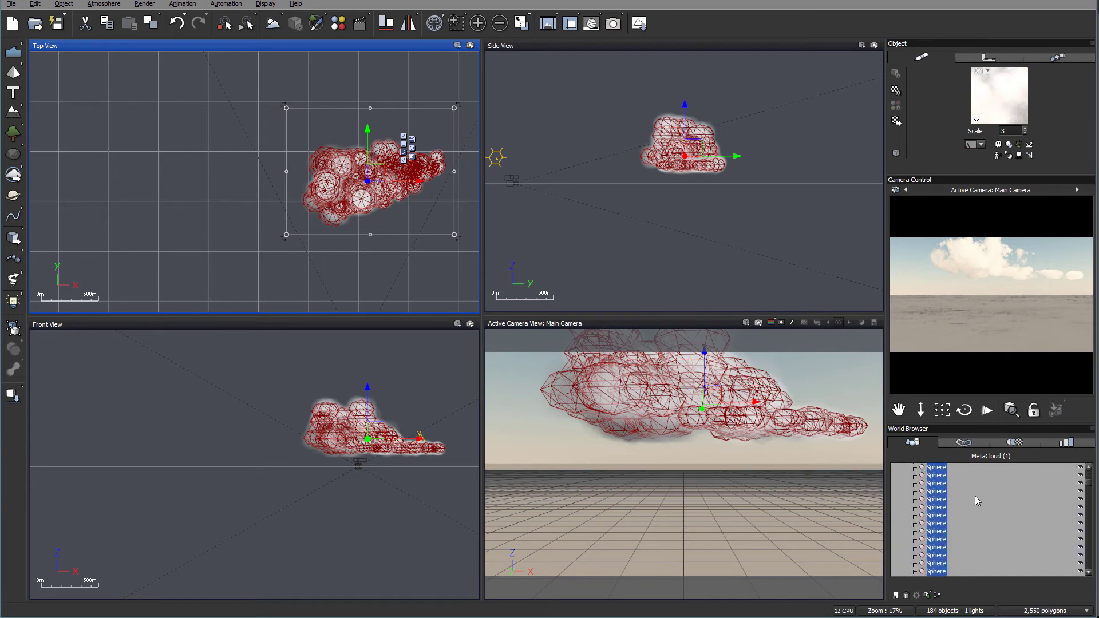
{"action": "mouse_move", "coordinate": [1088, 481]}
{"action": "left_mouse_down"}
{"action": "mouse_move", "coordinate": [1076, 584]}
{"action": "mouse_move", "coordinate": [1088, 472]}
{"action": "left_mouse_up"}
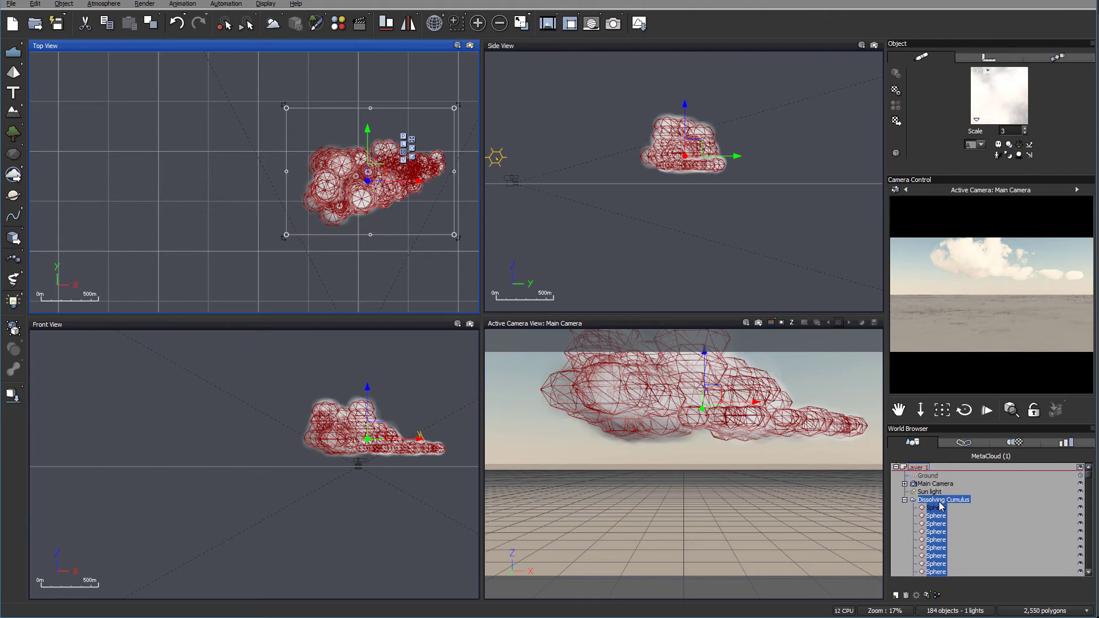
{"action": "left_click", "coordinate": [905, 500]}
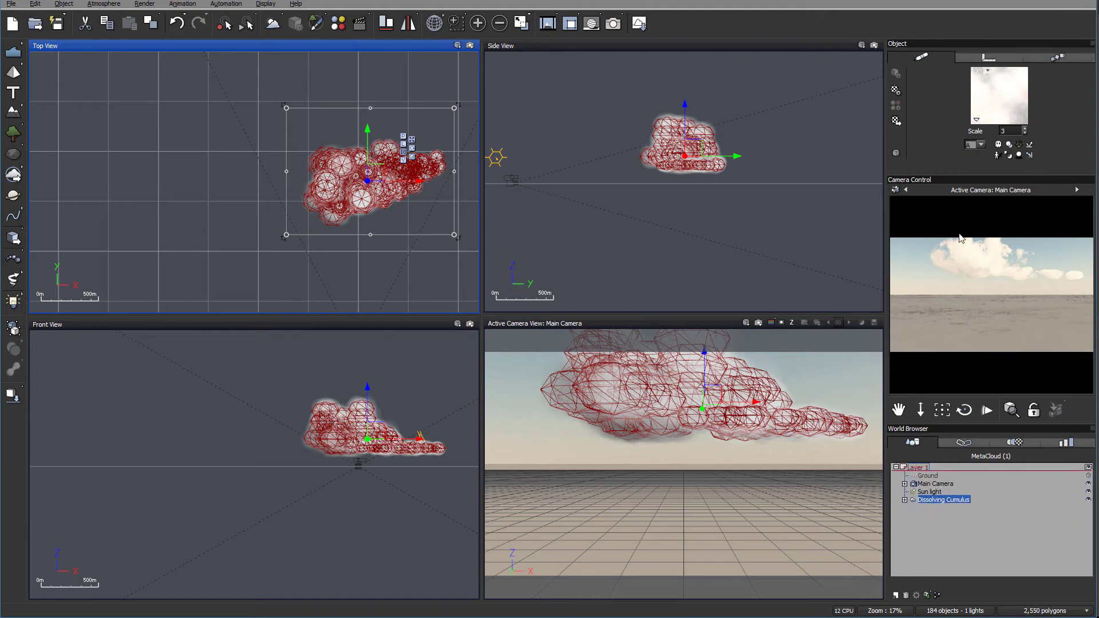
Step: Open the Dense Distant material in the Advanced Material Editor and view Color & Density
{"action": "double_click", "coordinate": [992, 91]}
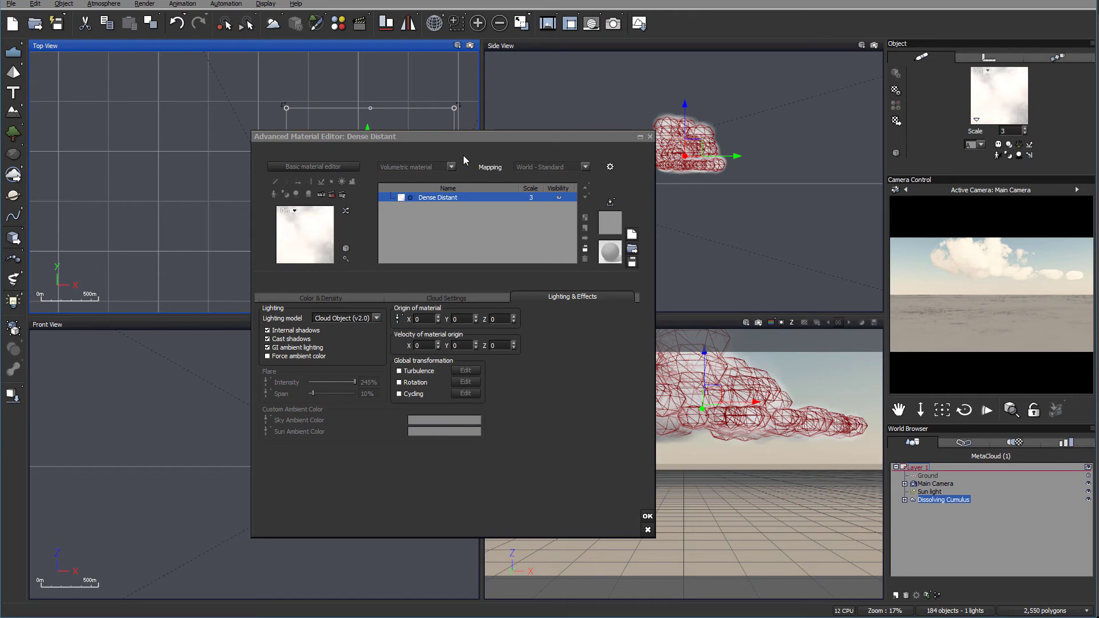
{"action": "left_click_drag", "start_coordinate": [466, 143], "coordinate": [621, 87]}
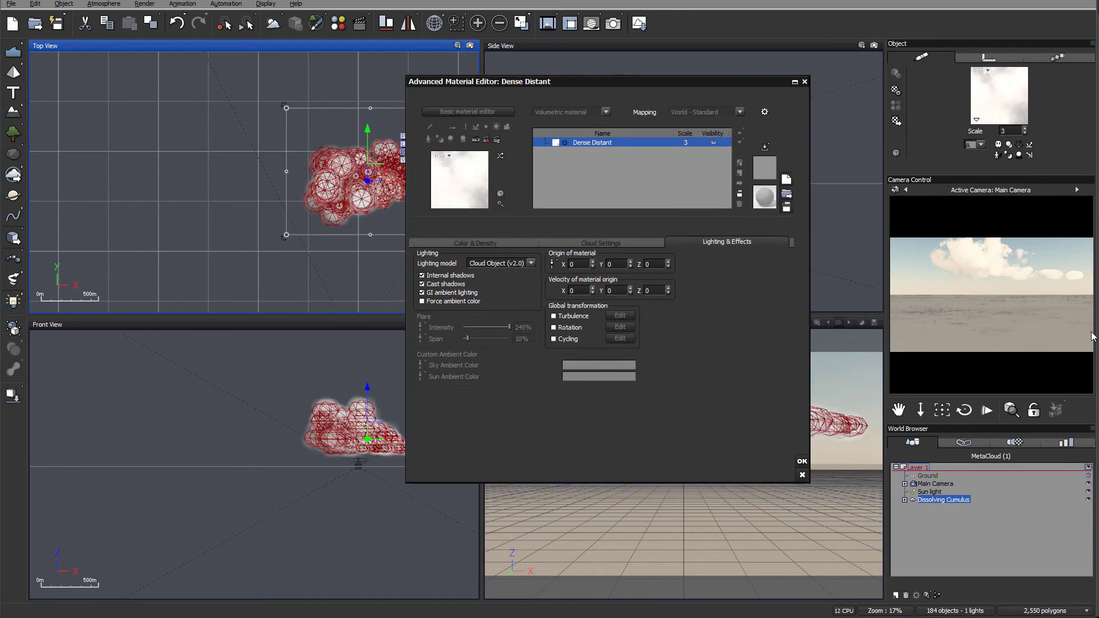
{"action": "left_click", "coordinate": [487, 244]}
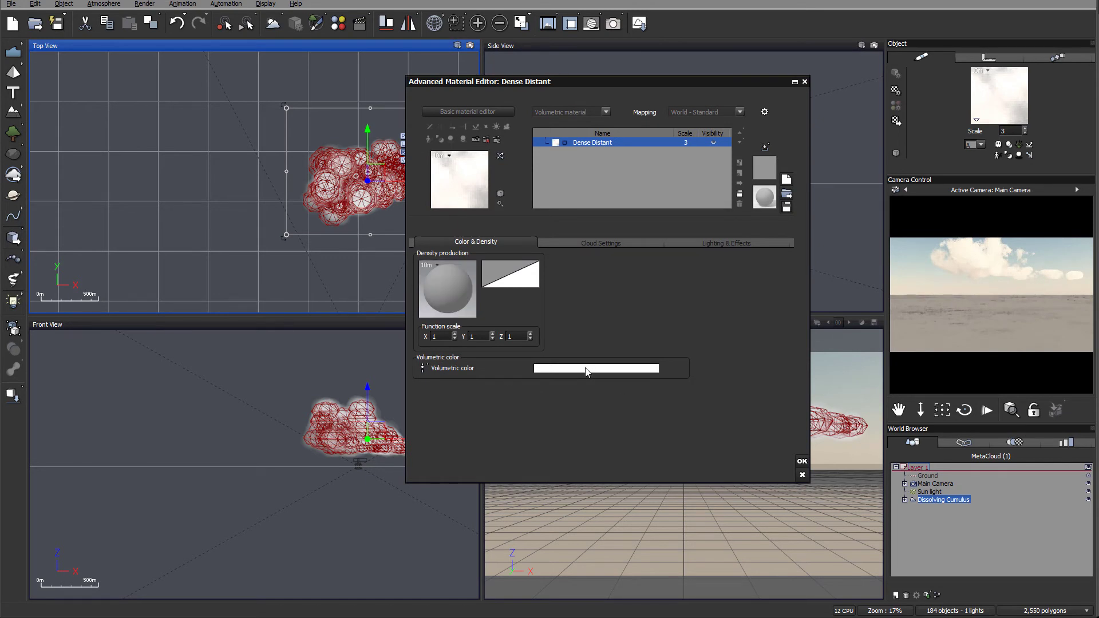
Step: In Lighting & Effects, enable Force ambient color and drive Sky Ambient Color with a function
{"action": "left_click", "coordinate": [704, 246]}
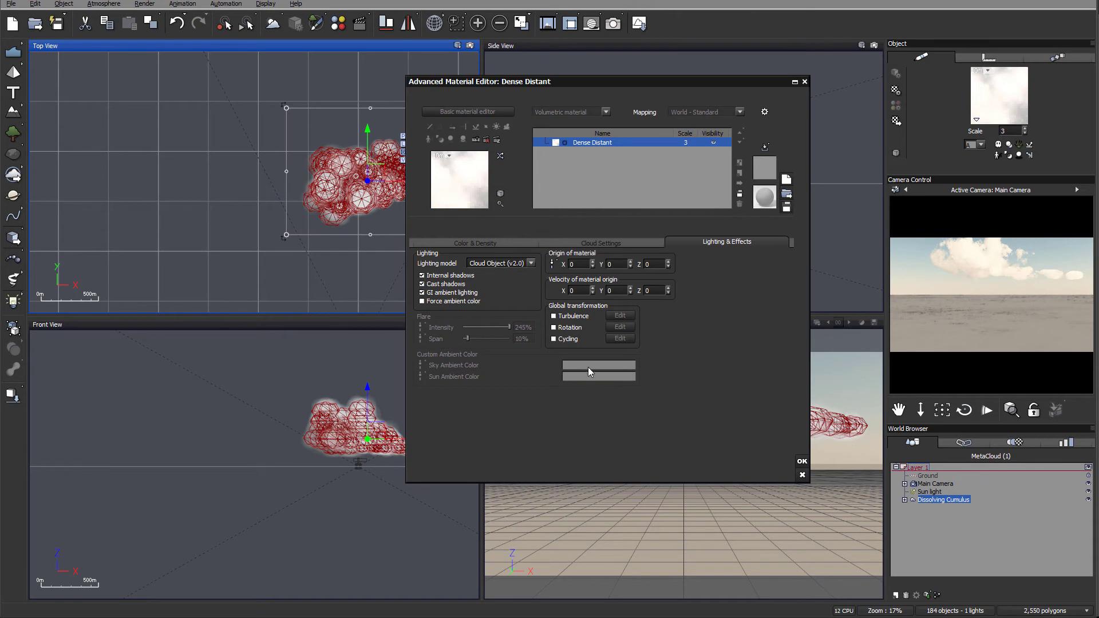
{"action": "left_click", "coordinate": [424, 303]}
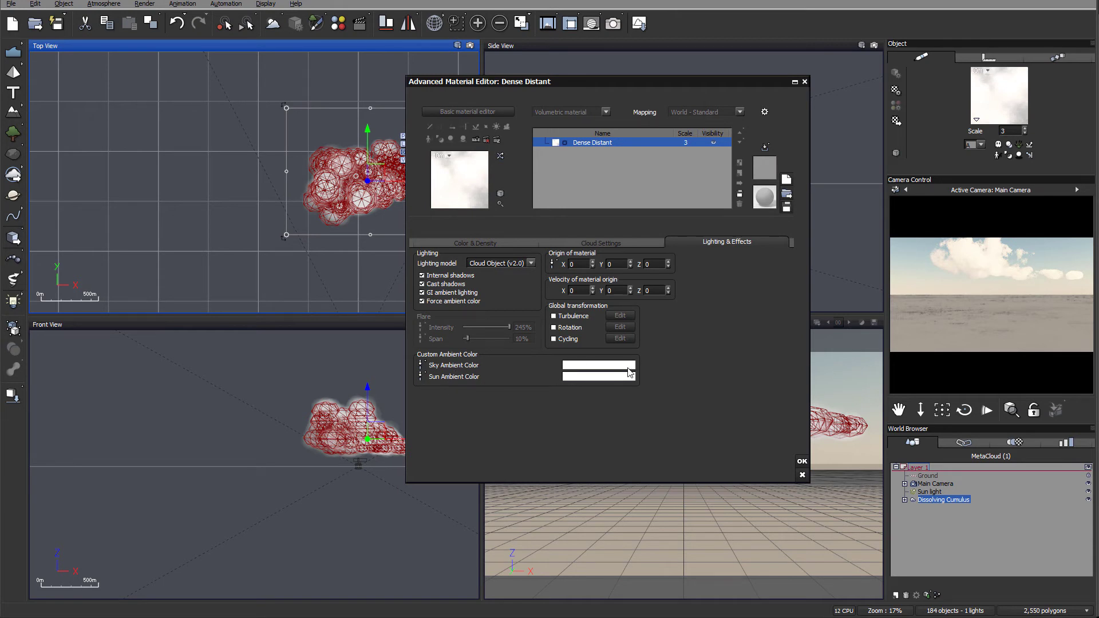
{"action": "left_click", "coordinate": [424, 367]}
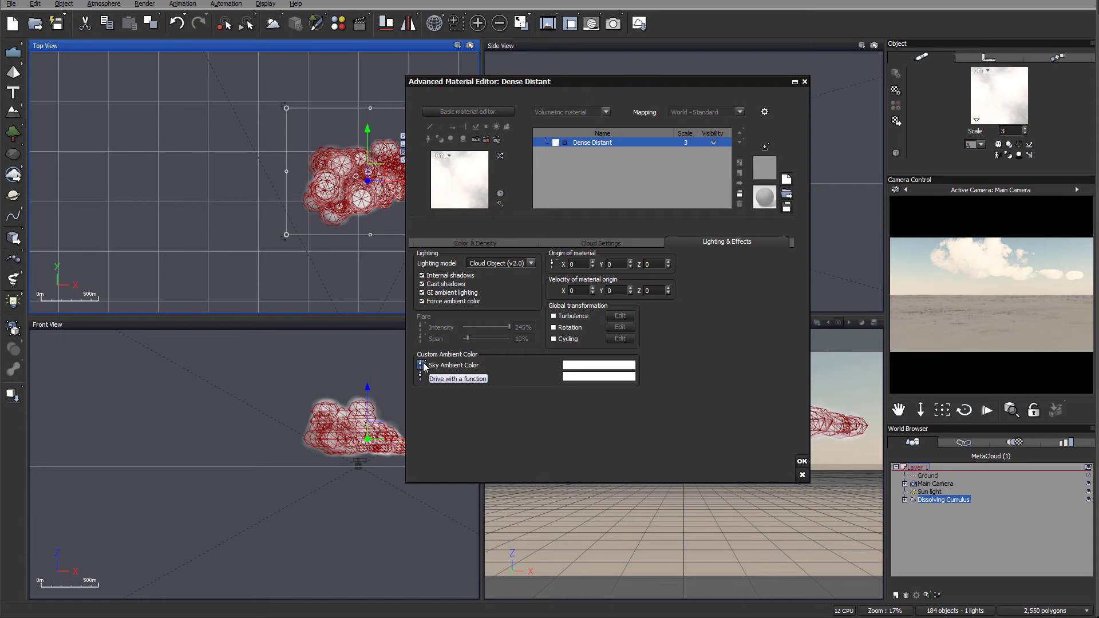
{"action": "left_click", "coordinate": [458, 378]}
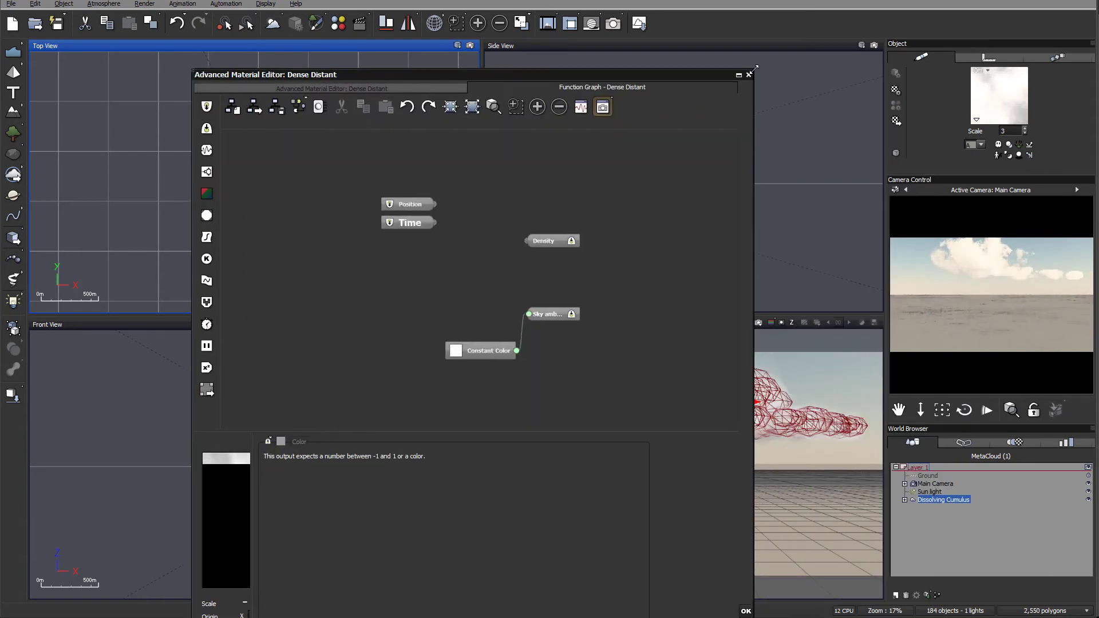
Step: Resize the editor and rearrange the Constant Color and Sky ambient nodes in the graph
{"action": "mouse_move", "coordinate": [759, 70]}
{"action": "left_mouse_down"}
{"action": "mouse_move", "coordinate": [739, 208]}
{"action": "mouse_move", "coordinate": [747, 65]}
{"action": "left_mouse_up"}
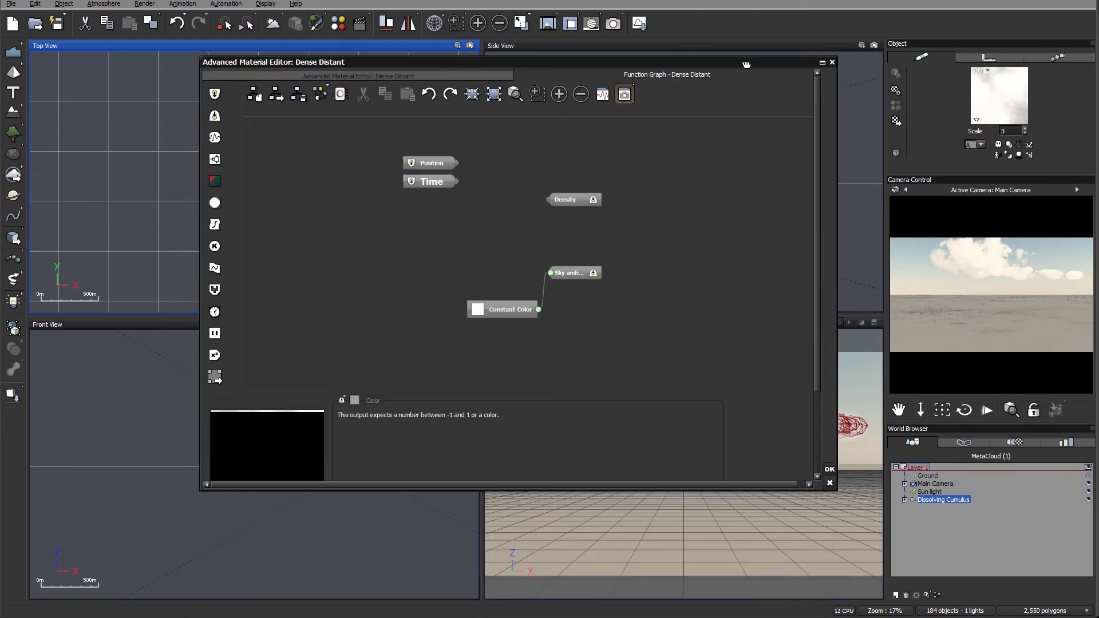
{"action": "left_click_drag", "start_coordinate": [503, 310], "coordinate": [447, 270]}
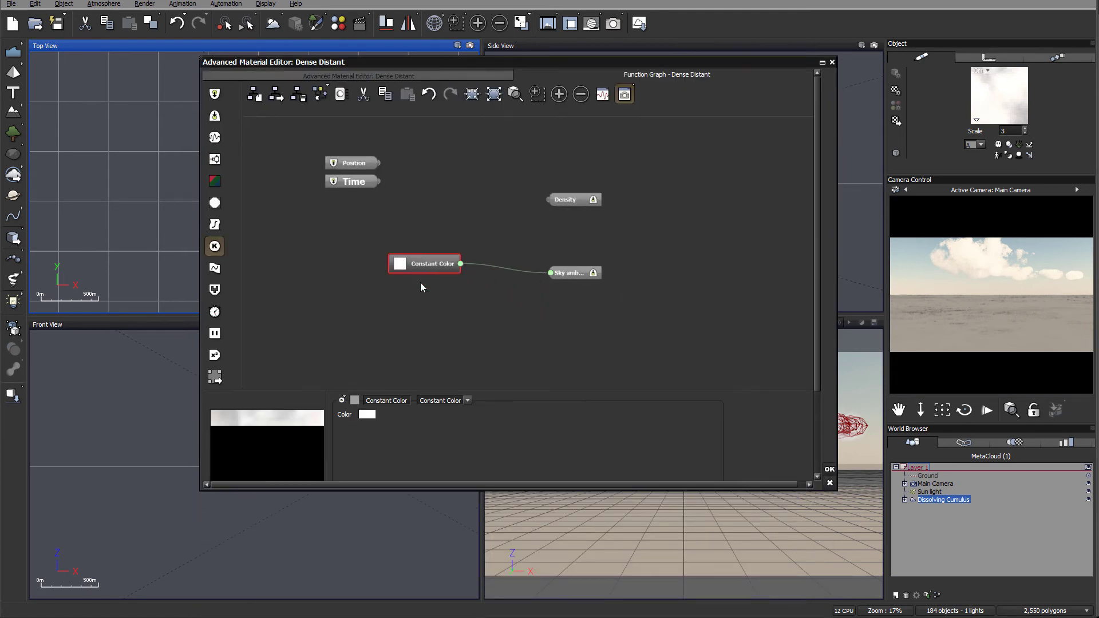
{"action": "left_click_drag", "start_coordinate": [573, 273], "coordinate": [604, 259]}
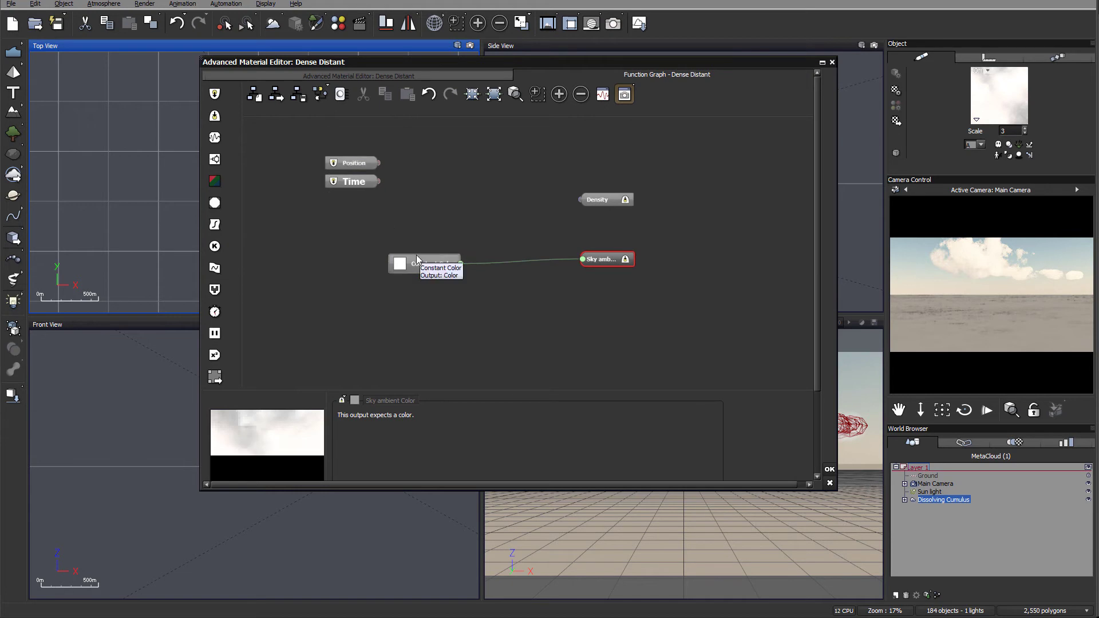
{"action": "right_click", "coordinate": [1008, 290]}
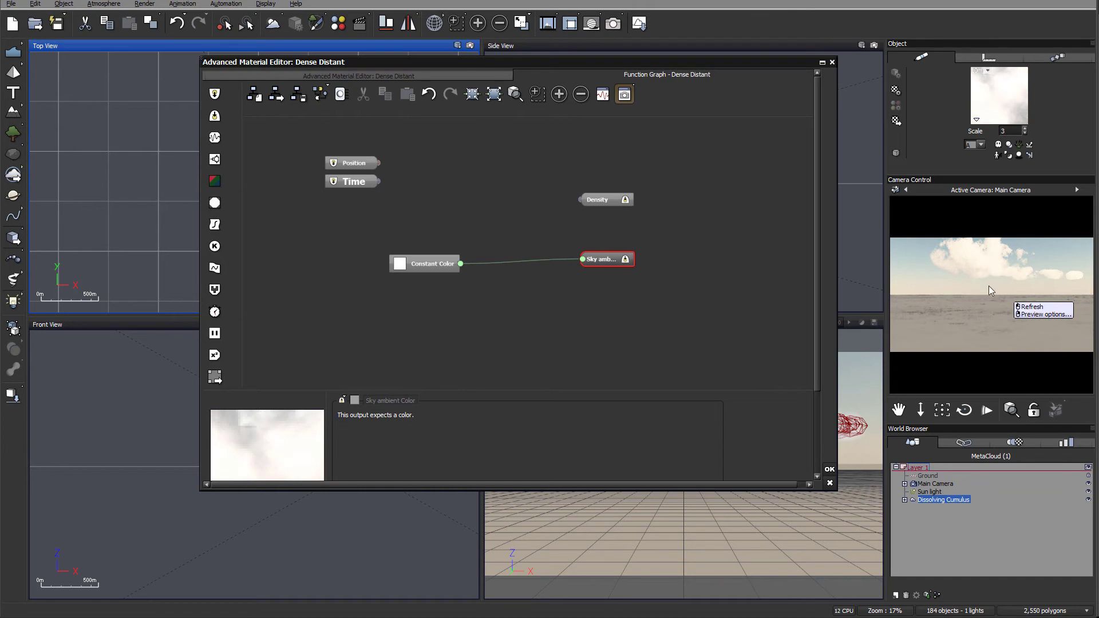
{"action": "left_click", "coordinate": [992, 261]}
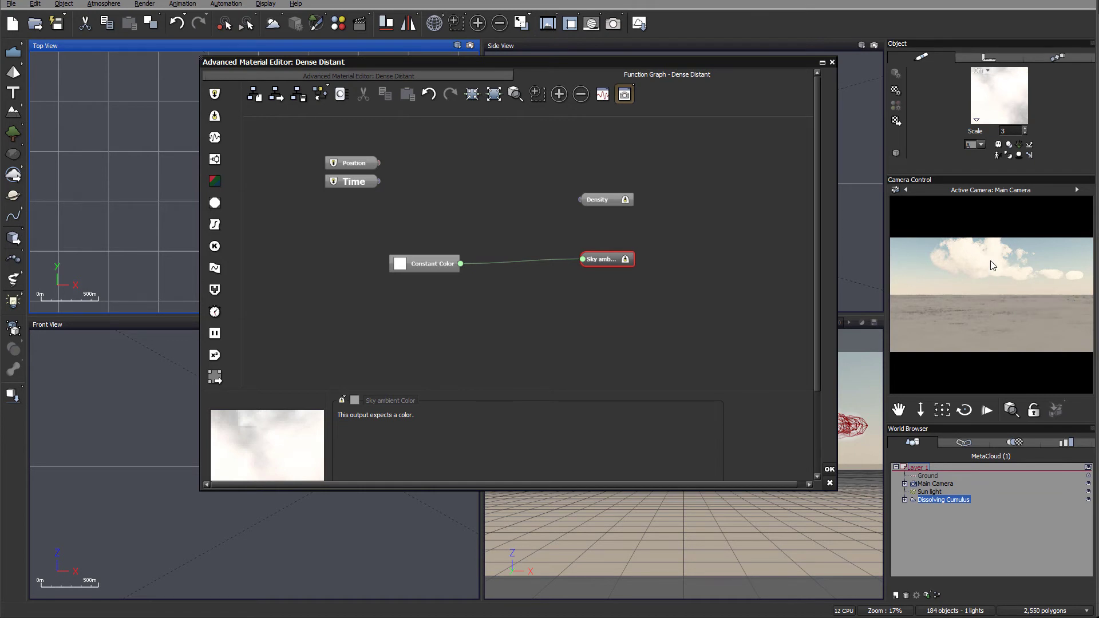
Step: Add a Simple Fractal node and a Color map node using the rainbow gradient
{"action": "right_click", "coordinate": [398, 302]}
{"action": "mouse_move", "coordinate": [442, 307]}
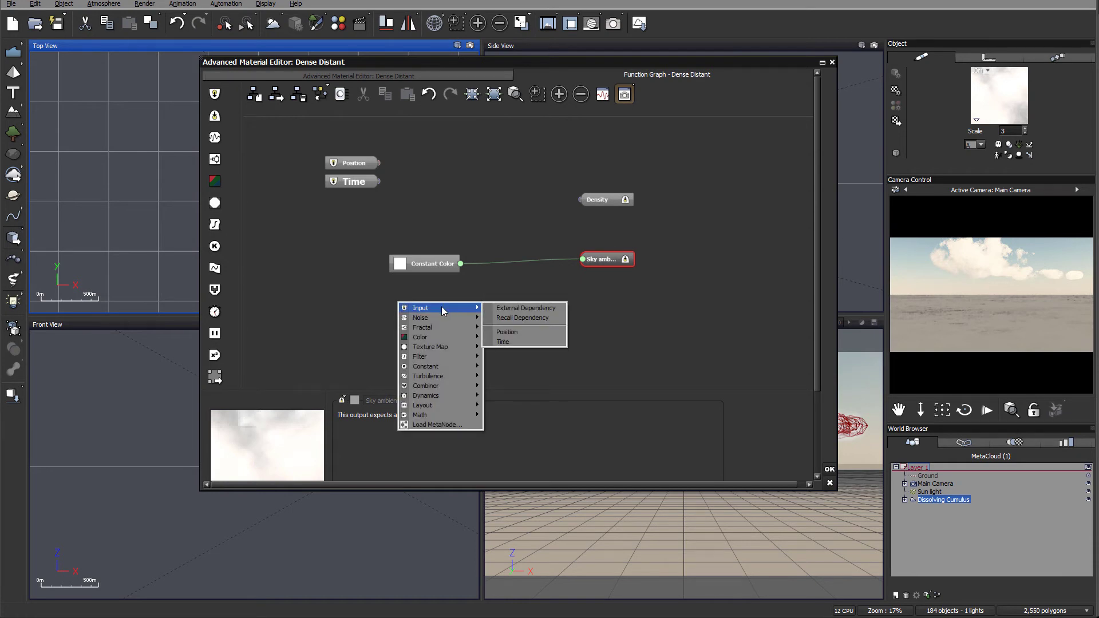
{"action": "mouse_move", "coordinate": [456, 328]}
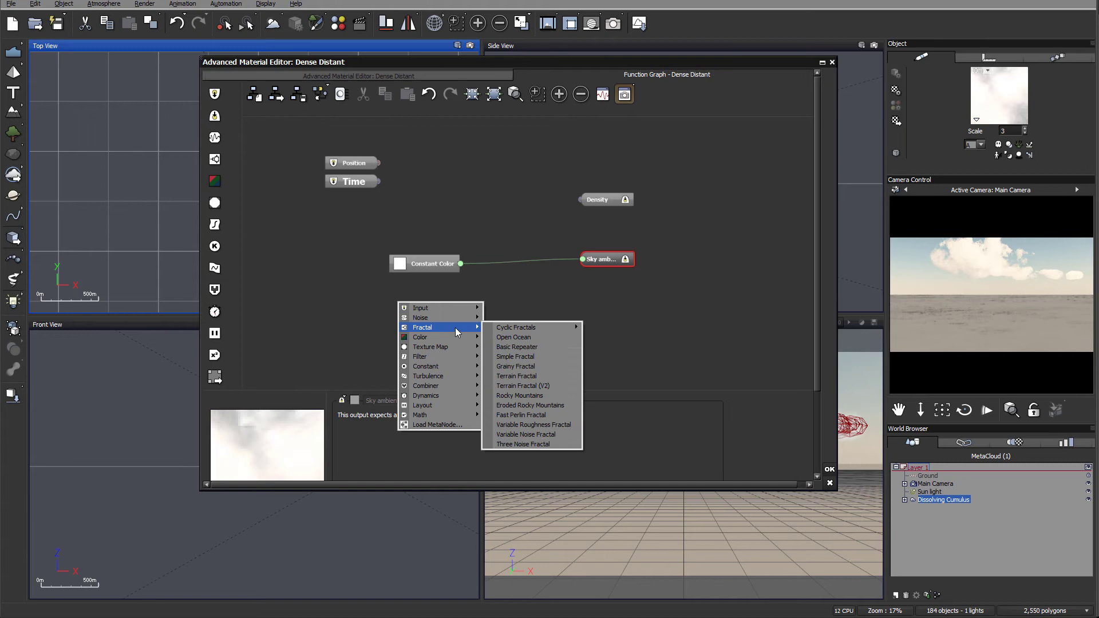
{"action": "left_click", "coordinate": [531, 356]}
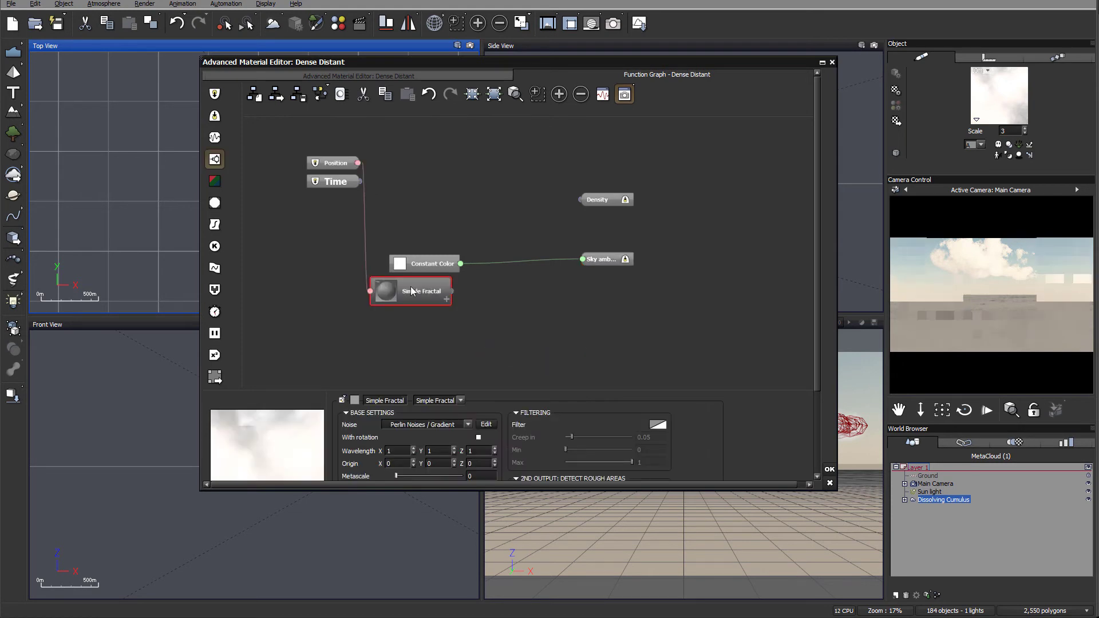
{"action": "right_click", "coordinate": [503, 294]}
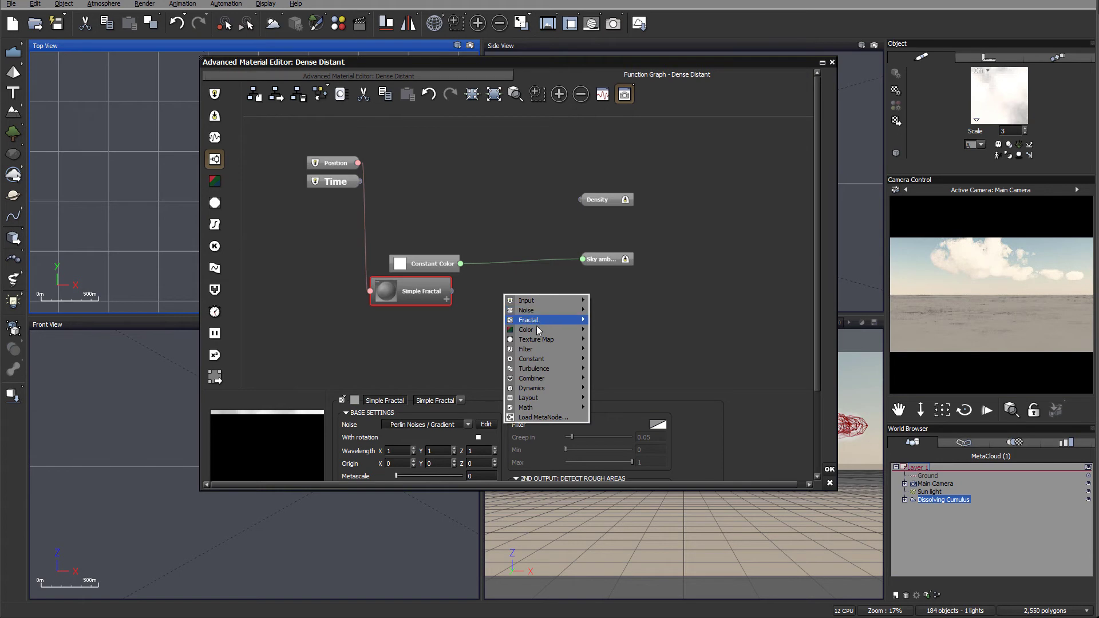
{"action": "mouse_move", "coordinate": [537, 327]}
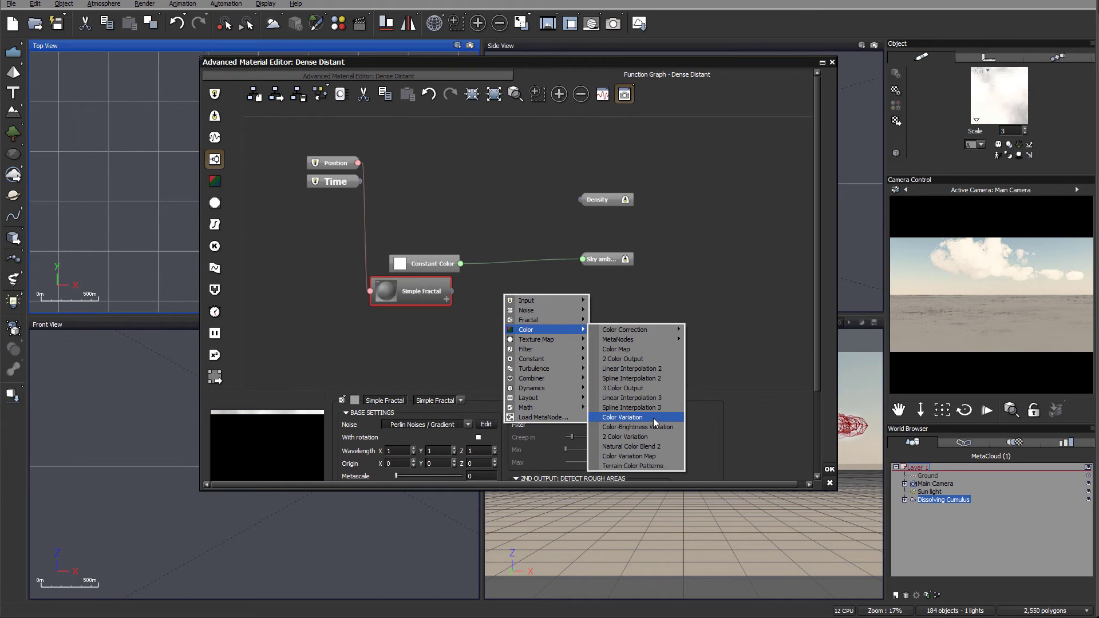
{"action": "left_click", "coordinate": [643, 349]}
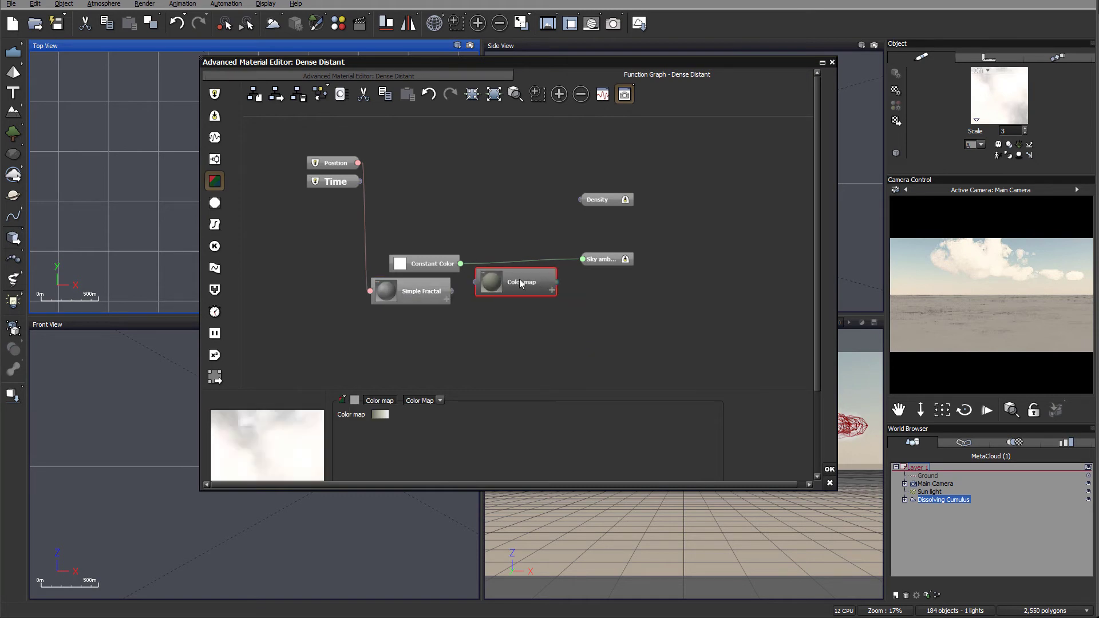
{"action": "left_click", "coordinate": [381, 415]}
{"action": "double_click", "coordinate": [451, 280]}
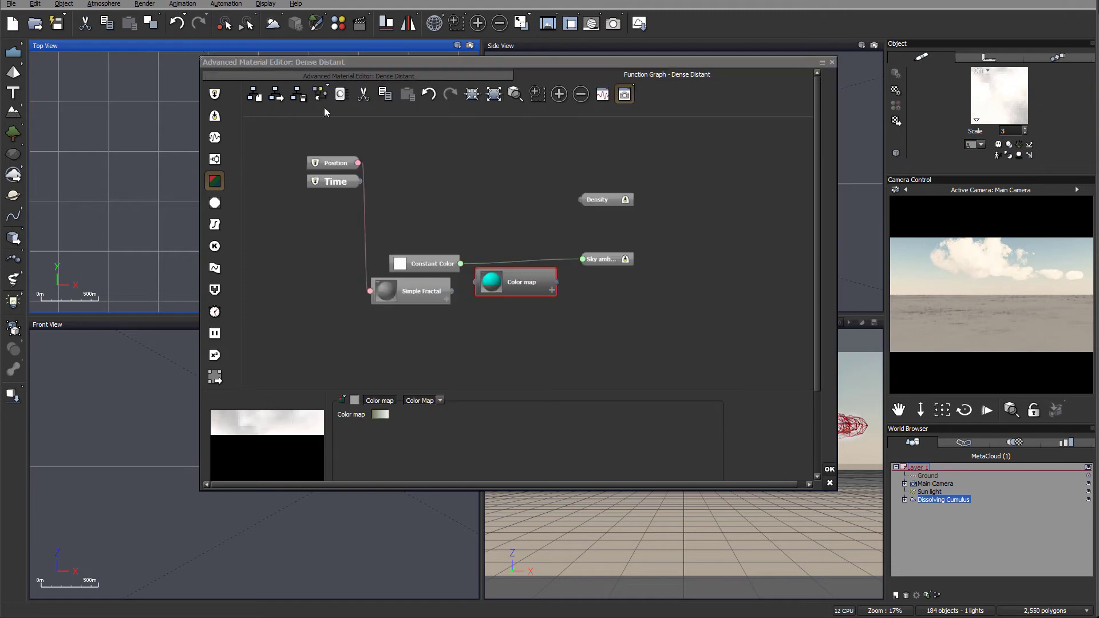
Step: Link fractal Altitude into Color map and on to Sky ambient, deleting Constant Color
{"action": "left_click_drag", "start_coordinate": [471, 280], "coordinate": [434, 298]}
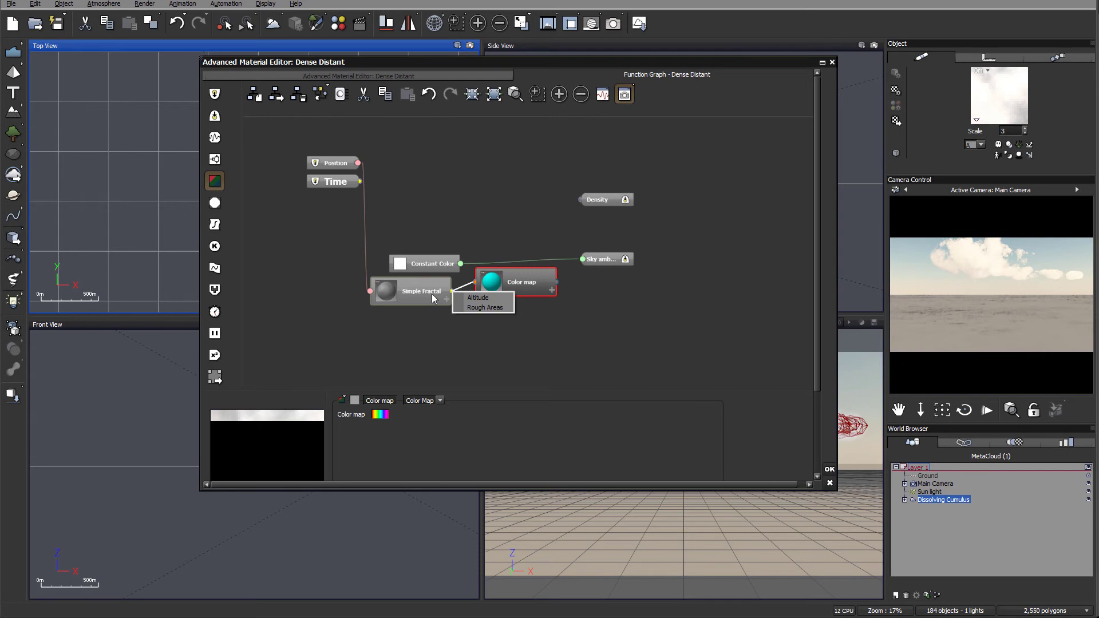
{"action": "left_click", "coordinate": [479, 298]}
{"action": "left_click_drag", "start_coordinate": [526, 288], "coordinate": [597, 259]}
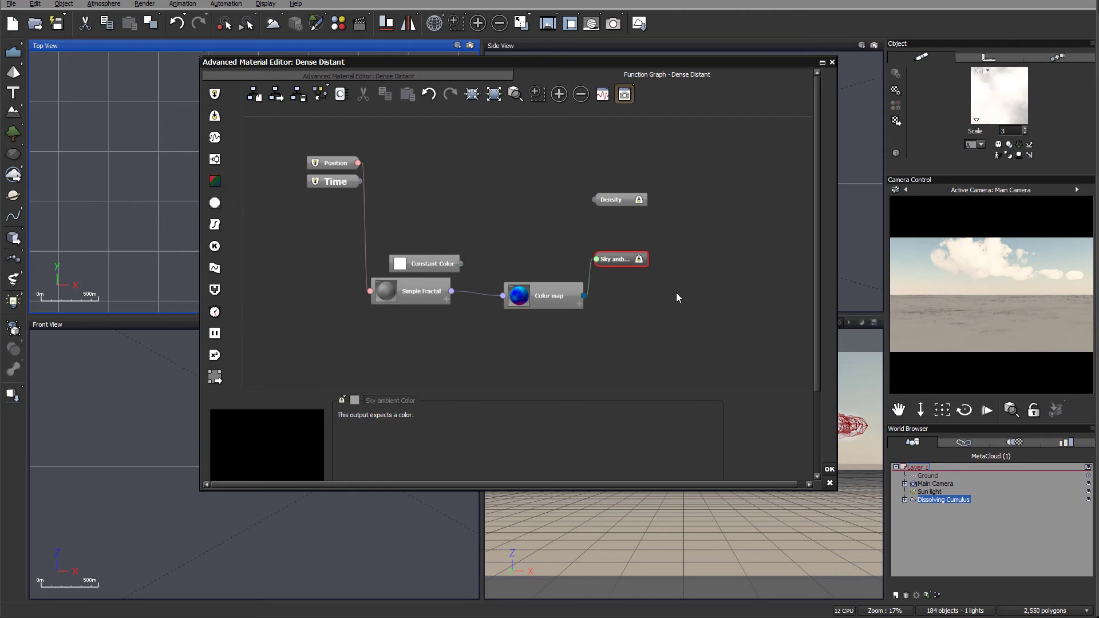
{"action": "left_click", "coordinate": [435, 260]}
{"action": "key", "text": "Delete"}
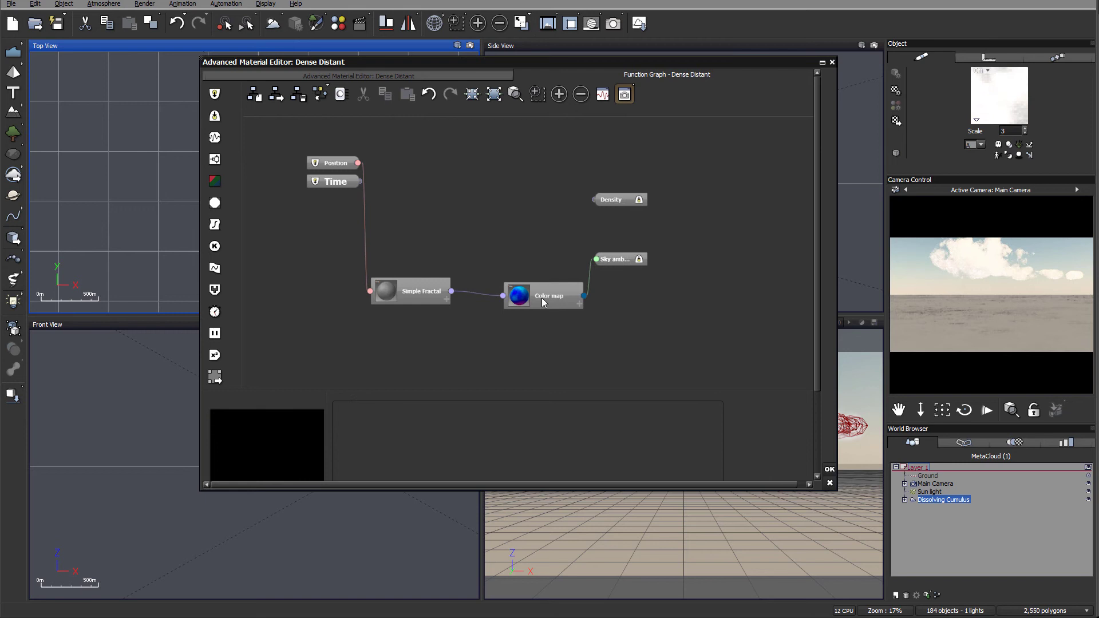
{"action": "left_click_drag", "start_coordinate": [545, 297], "coordinate": [531, 270]}
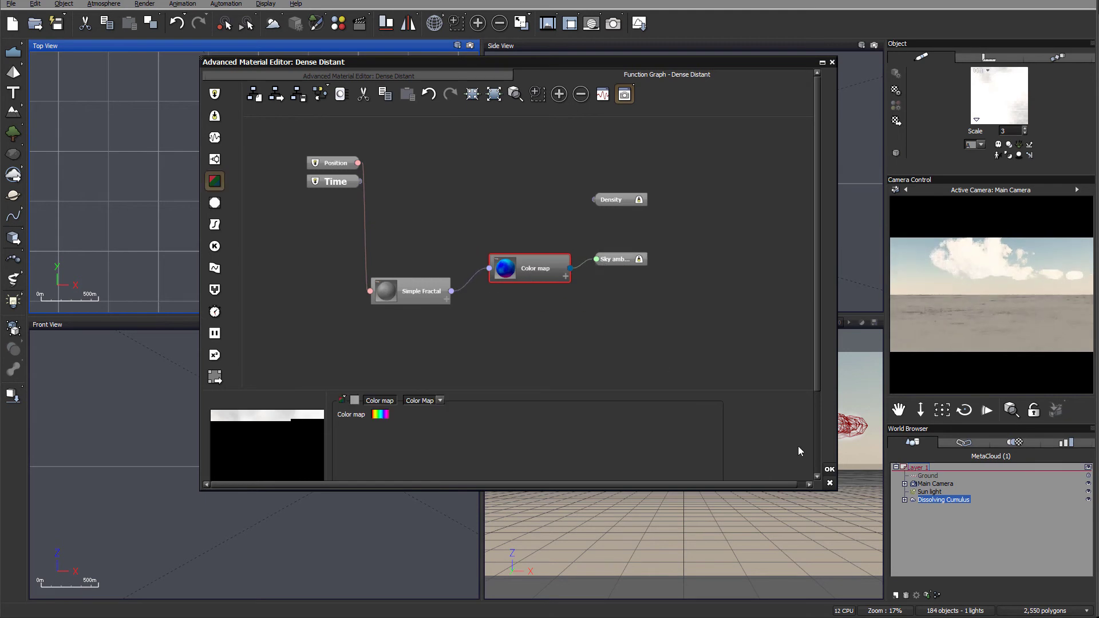
{"action": "left_click_drag", "start_coordinate": [437, 290], "coordinate": [432, 262]}
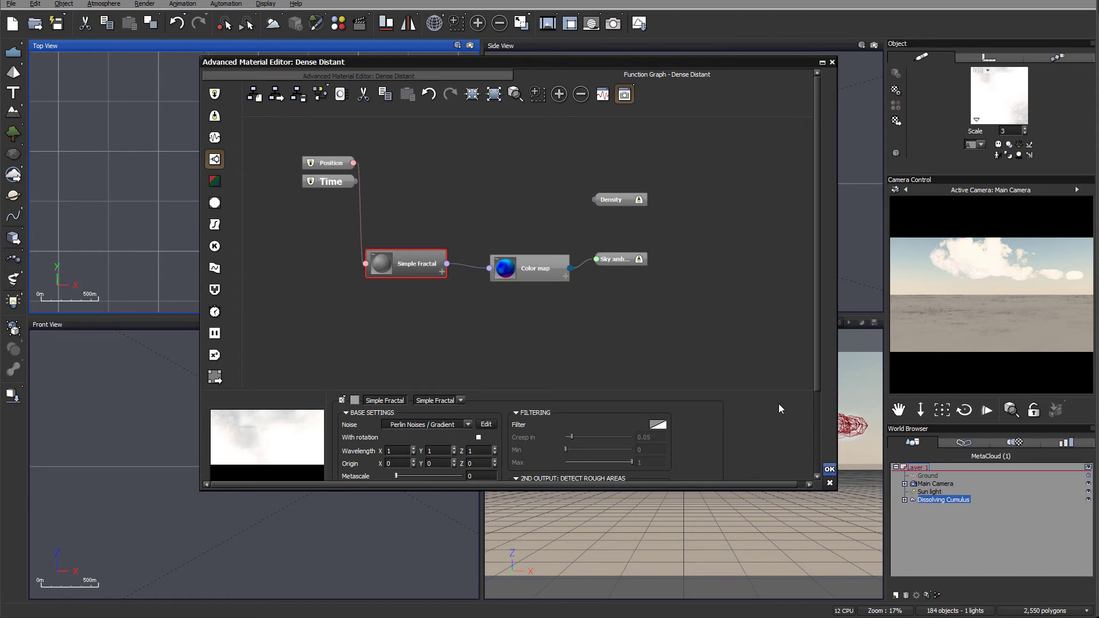
Step: Enable Use Local Coordinates and link Color map to Sun ambient, deleting its Constant Color
{"action": "left_click", "coordinate": [359, 75]}
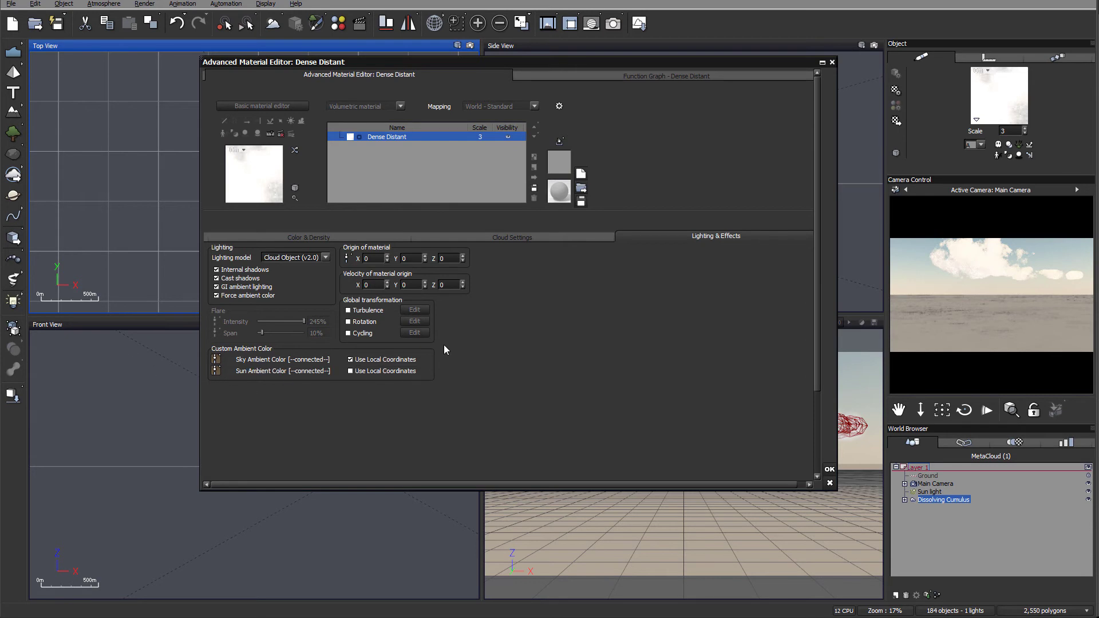
{"action": "left_click", "coordinate": [350, 371]}
{"action": "left_click", "coordinate": [607, 73]}
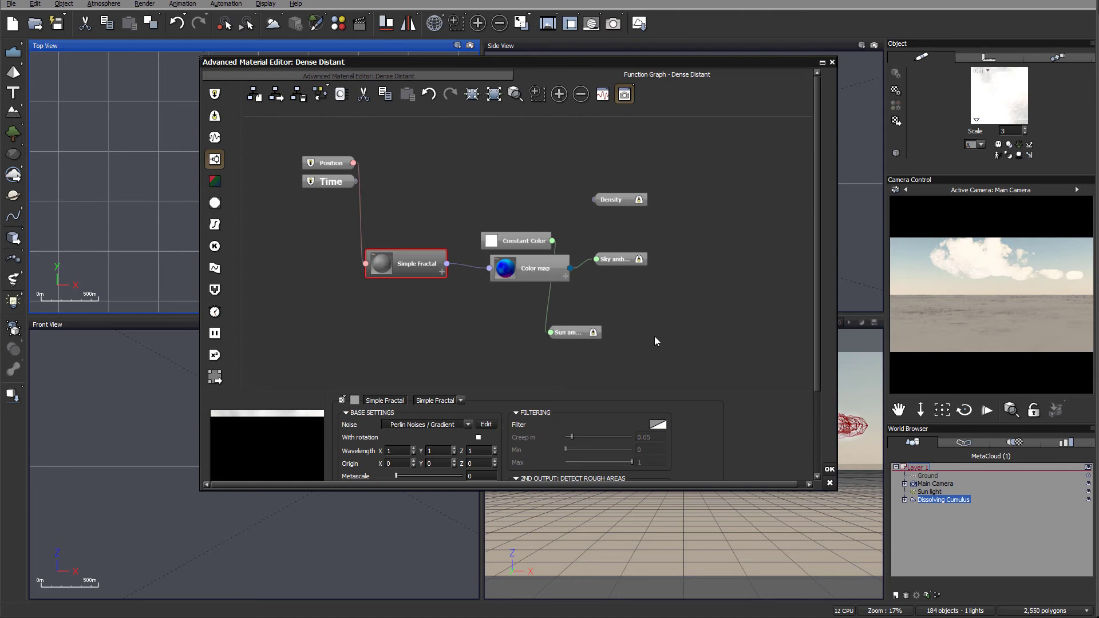
{"action": "left_click_drag", "start_coordinate": [531, 240], "coordinate": [505, 223]}
{"action": "left_click_drag", "start_coordinate": [582, 336], "coordinate": [571, 268]}
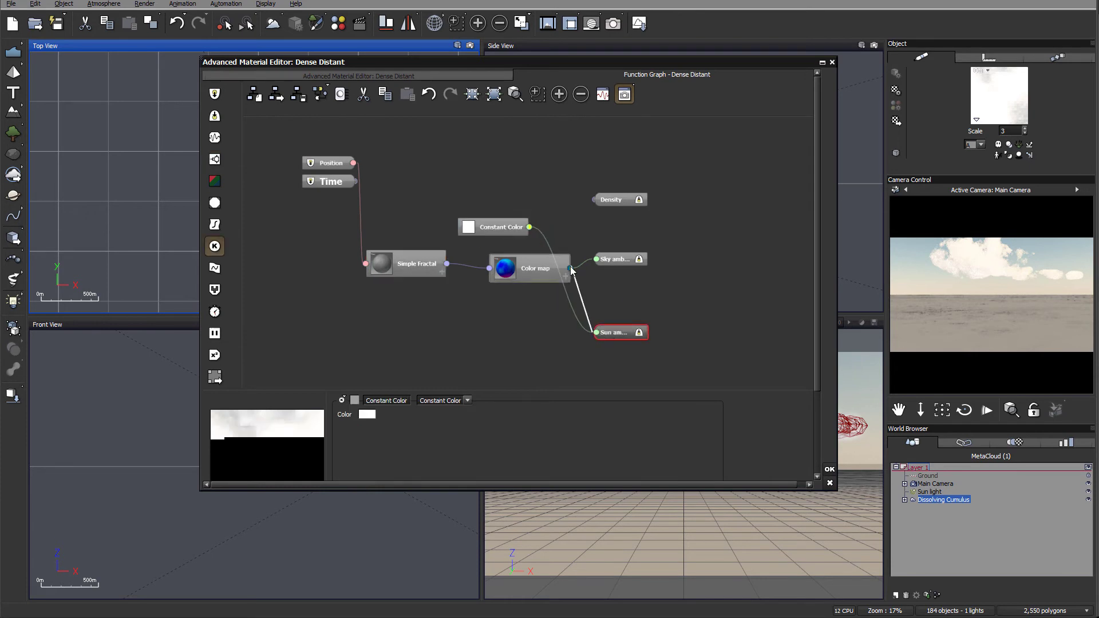
{"action": "left_click", "coordinate": [504, 229]}
{"action": "key", "text": "Delete"}
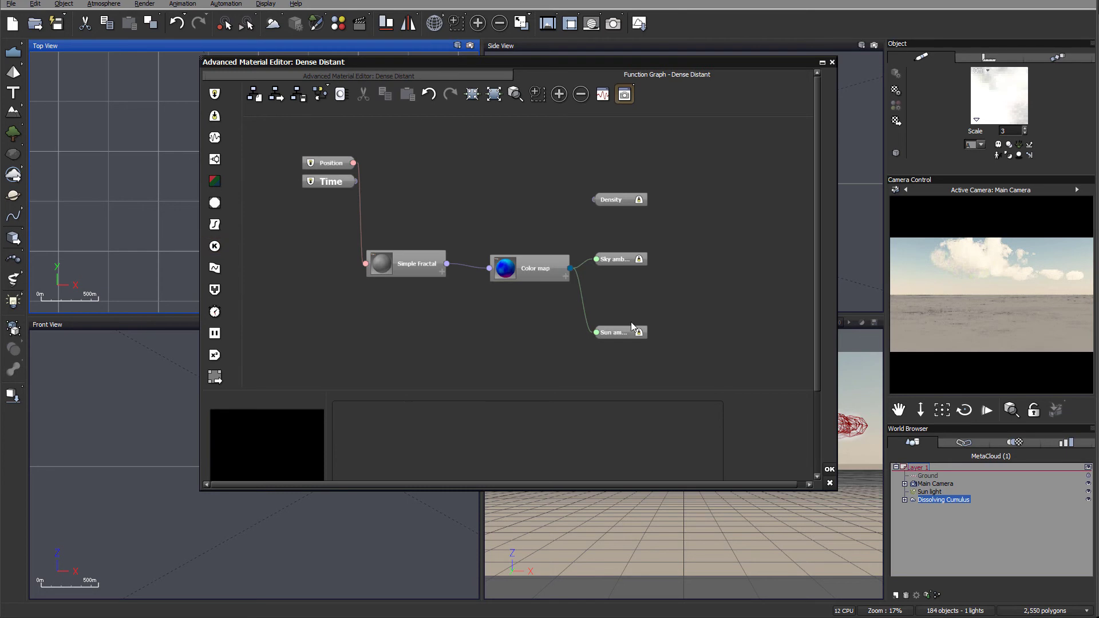
{"action": "left_click", "coordinate": [632, 329]}
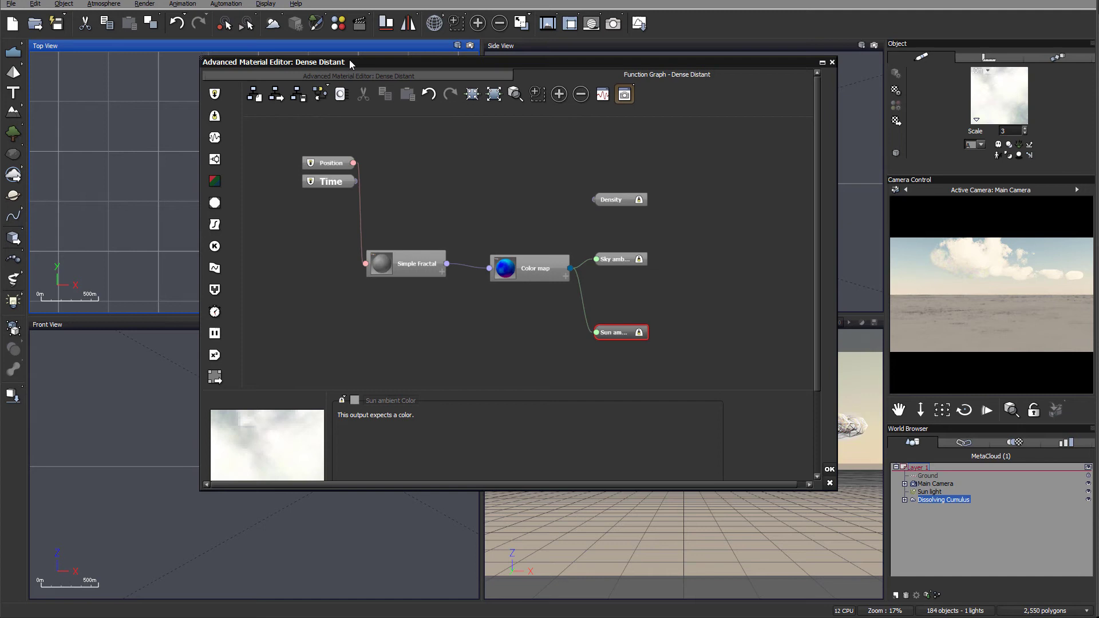
Step: Enable Volumetric color, feed Color map into it, delete its Constant Color, and tidy the nodes
{"action": "left_click", "coordinate": [354, 75]}
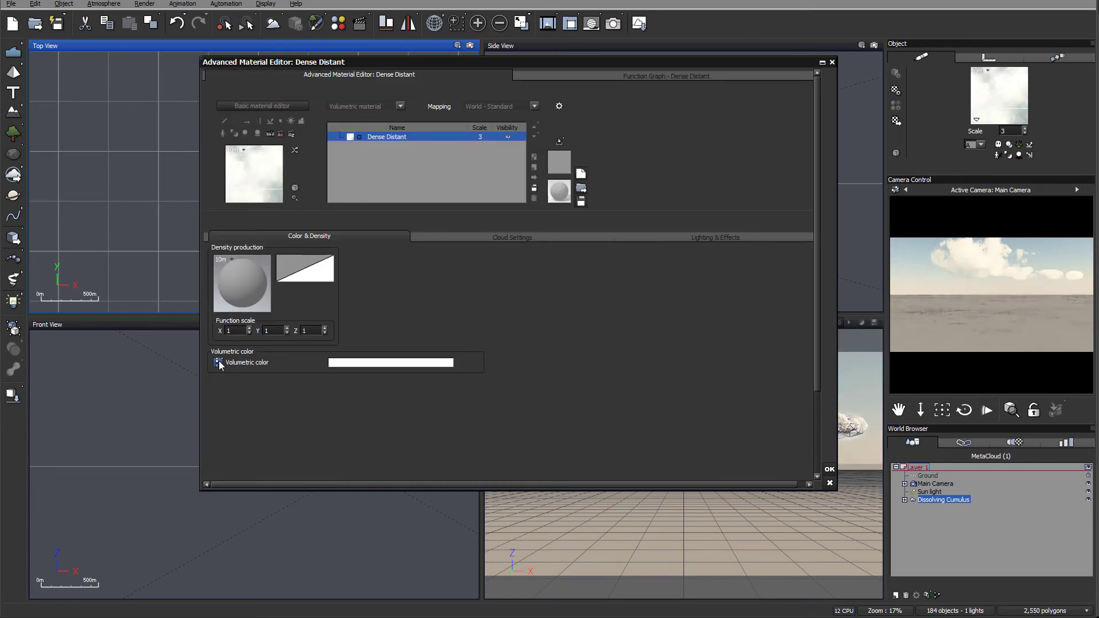
{"action": "left_click", "coordinate": [219, 363]}
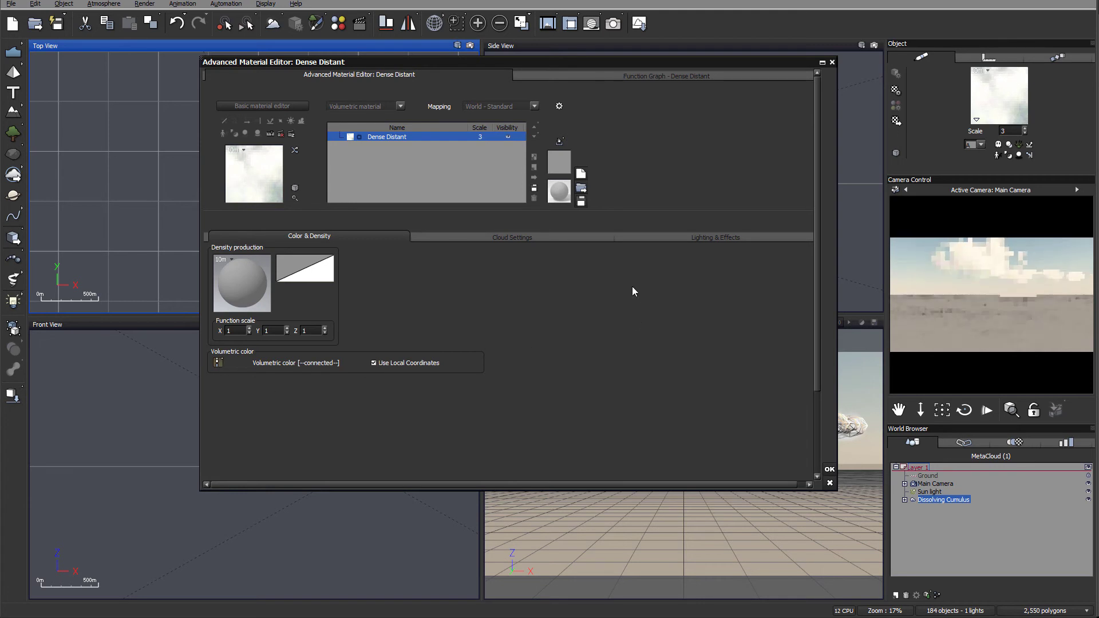
{"action": "left_click", "coordinate": [561, 77]}
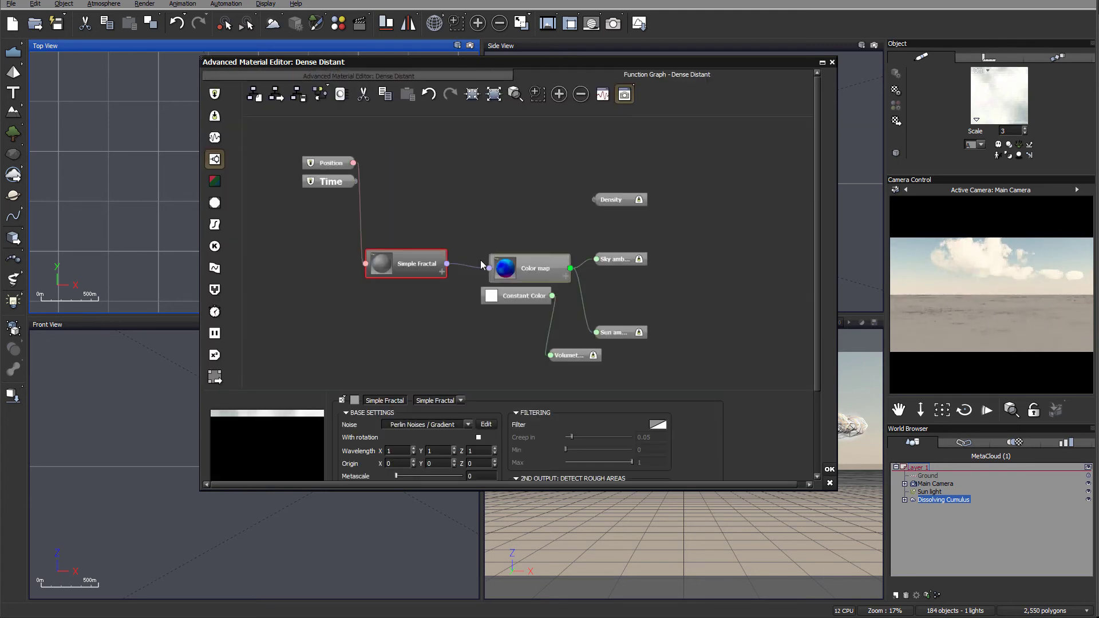
{"action": "left_click_drag", "start_coordinate": [550, 356], "coordinate": [570, 268]}
{"action": "left_click", "coordinate": [526, 299]}
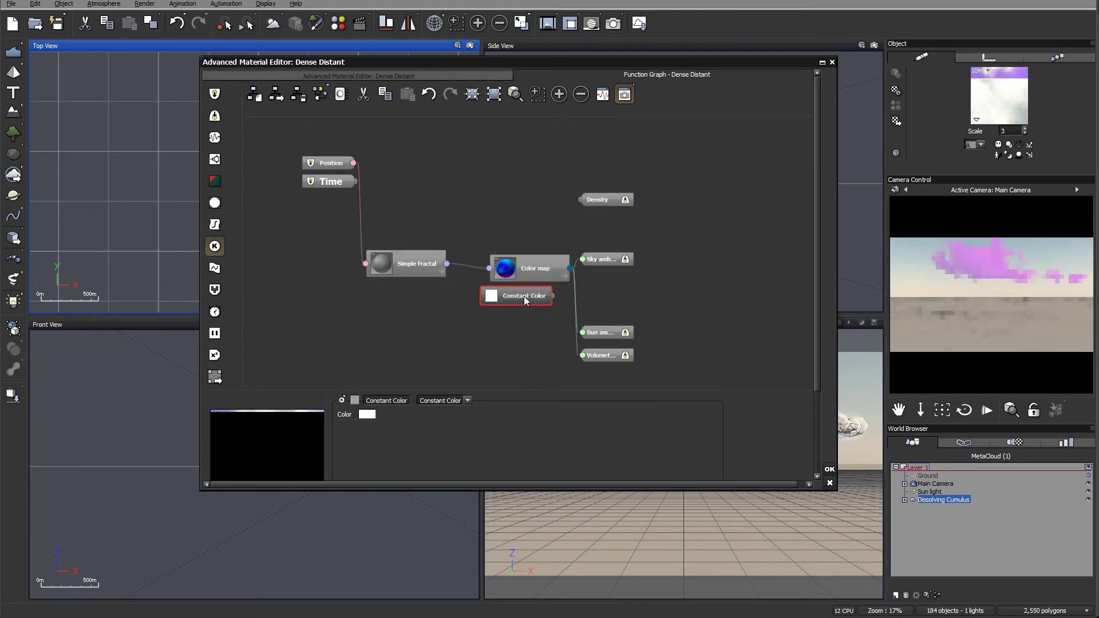
{"action": "key", "text": "Delete"}
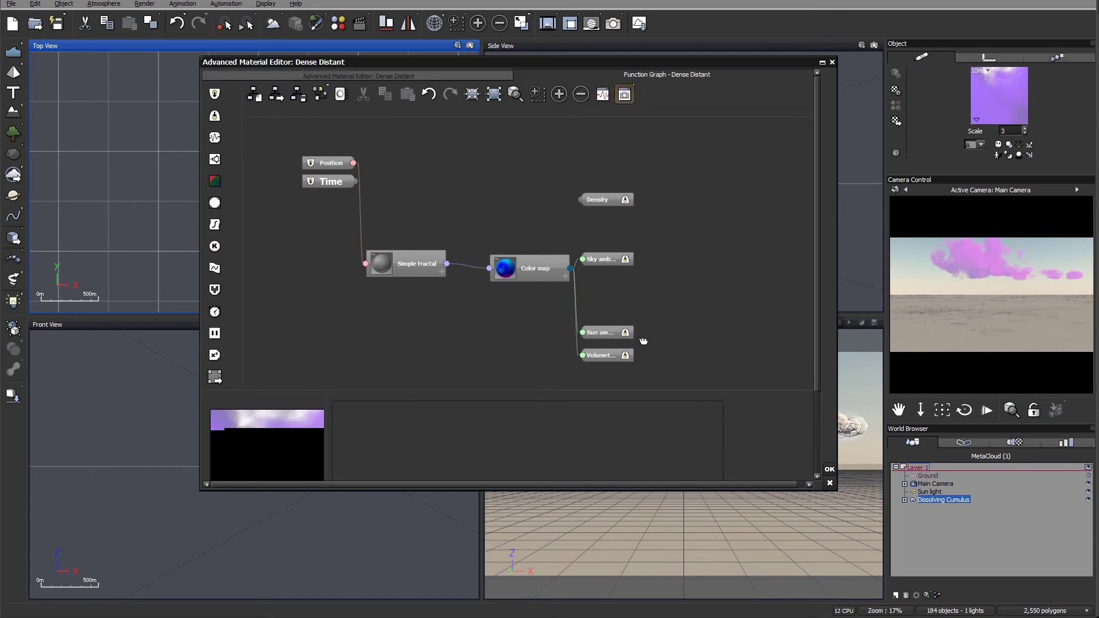
{"action": "left_click_drag", "start_coordinate": [601, 335], "coordinate": [660, 301]}
{"action": "mouse_move", "coordinate": [531, 274]}
{"action": "left_mouse_down"}
{"action": "mouse_move", "coordinate": [514, 290]}
{"action": "mouse_move", "coordinate": [520, 282]}
{"action": "left_mouse_up"}
{"action": "left_click_drag", "start_coordinate": [393, 257], "coordinate": [374, 269]}
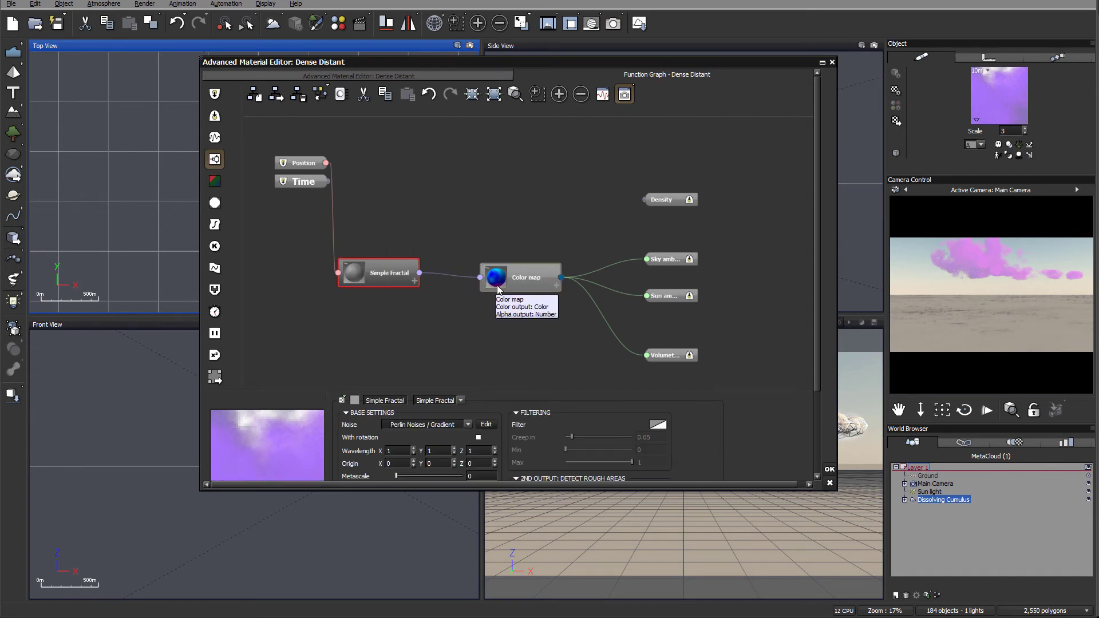
Step: Enter Wavelength 0.1 for X, Y and Z in the Simple Fractal's Base Settings
{"action": "left_click", "coordinate": [527, 276]}
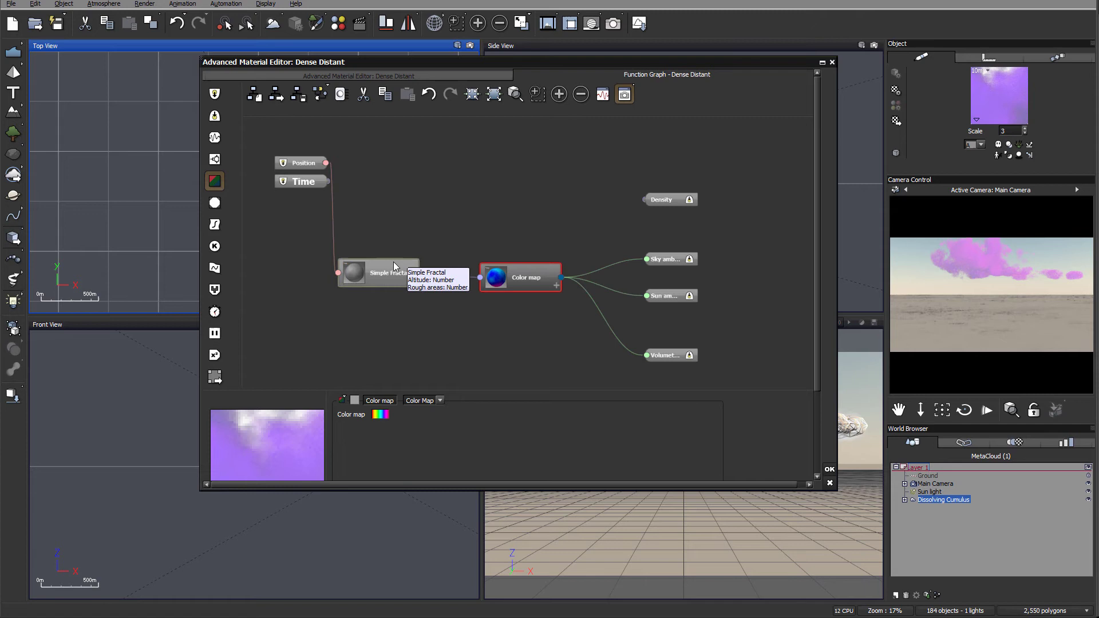
{"action": "left_click", "coordinate": [381, 274]}
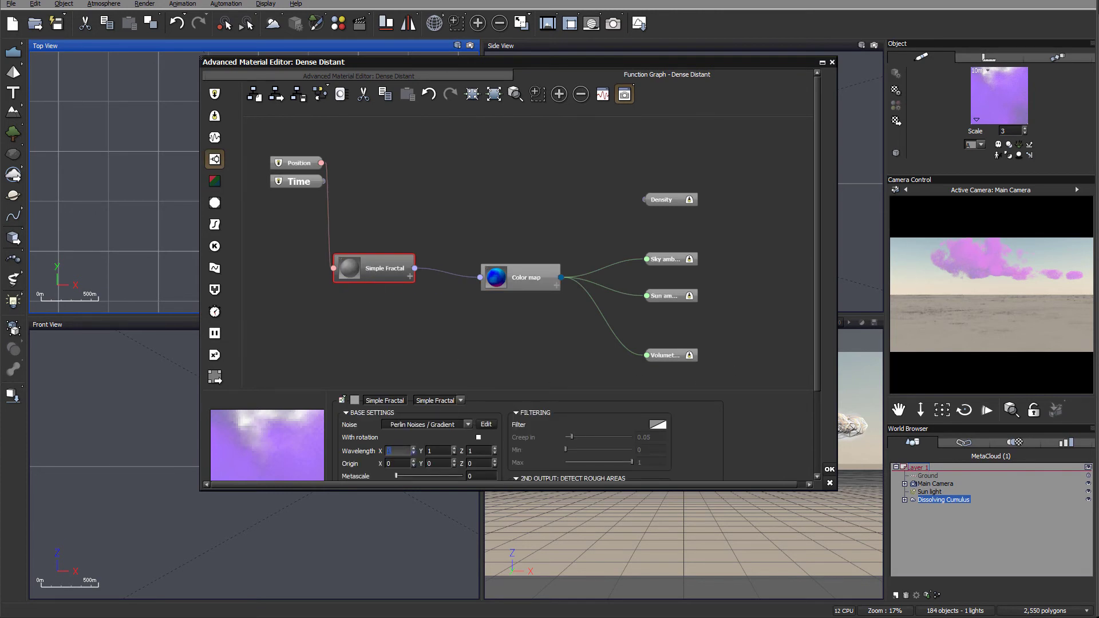
{"action": "type", "text": "0.5"}
{"action": "key", "text": "Return"}
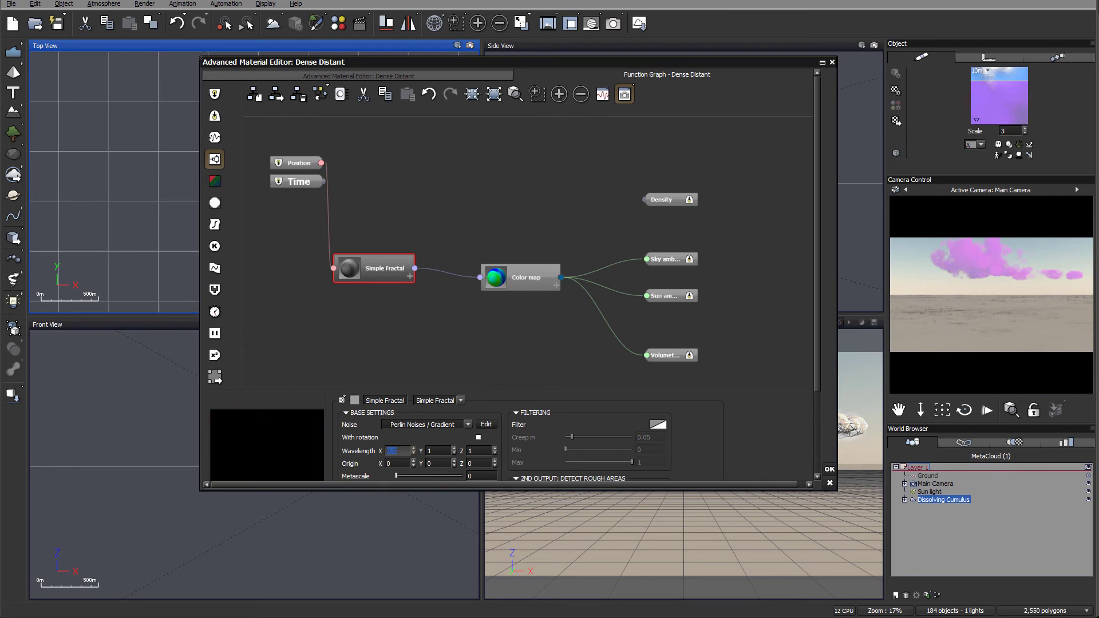
{"action": "key", "text": "Tab"}
{"action": "type", "text": "0.2"}
{"action": "key", "text": "Return"}
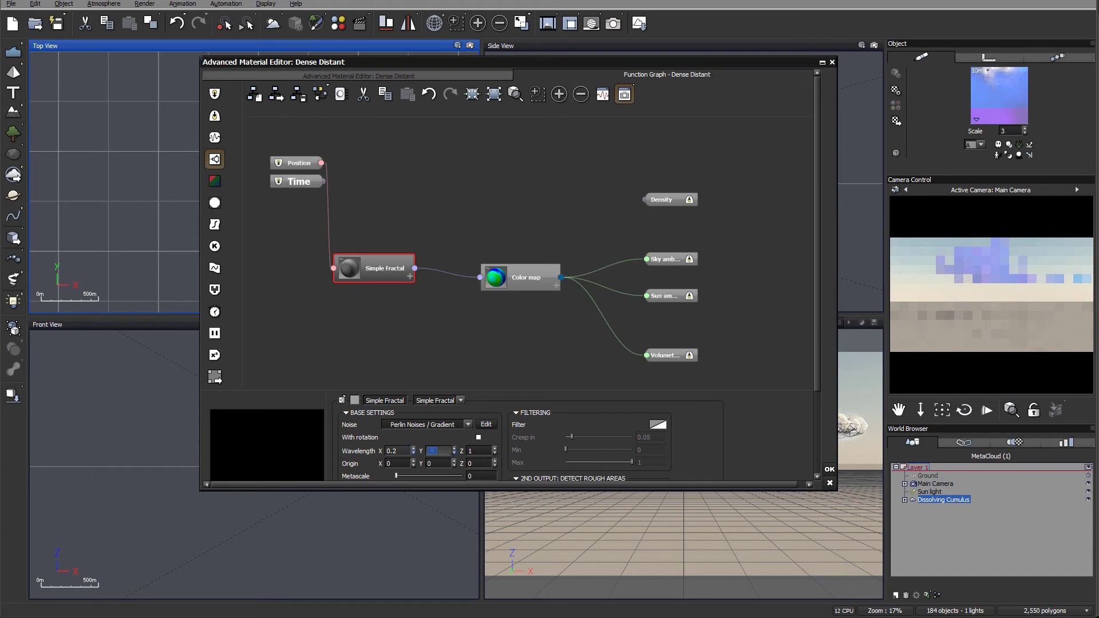
{"action": "type", "text": "0.1"}
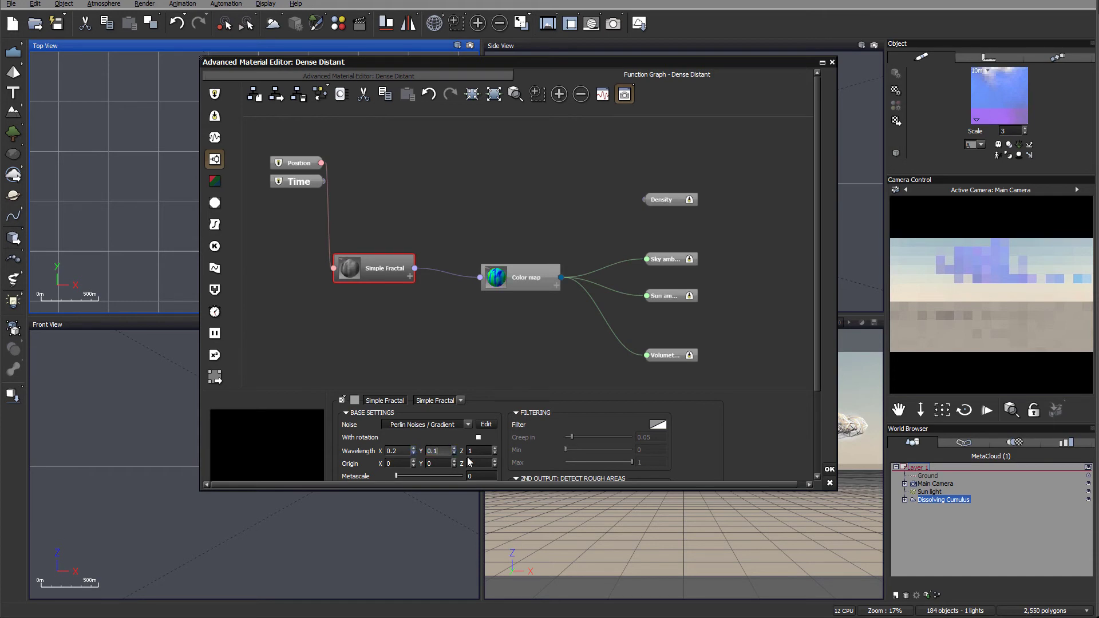
{"action": "key", "text": "Tab"}
{"action": "type", "text": "0"}
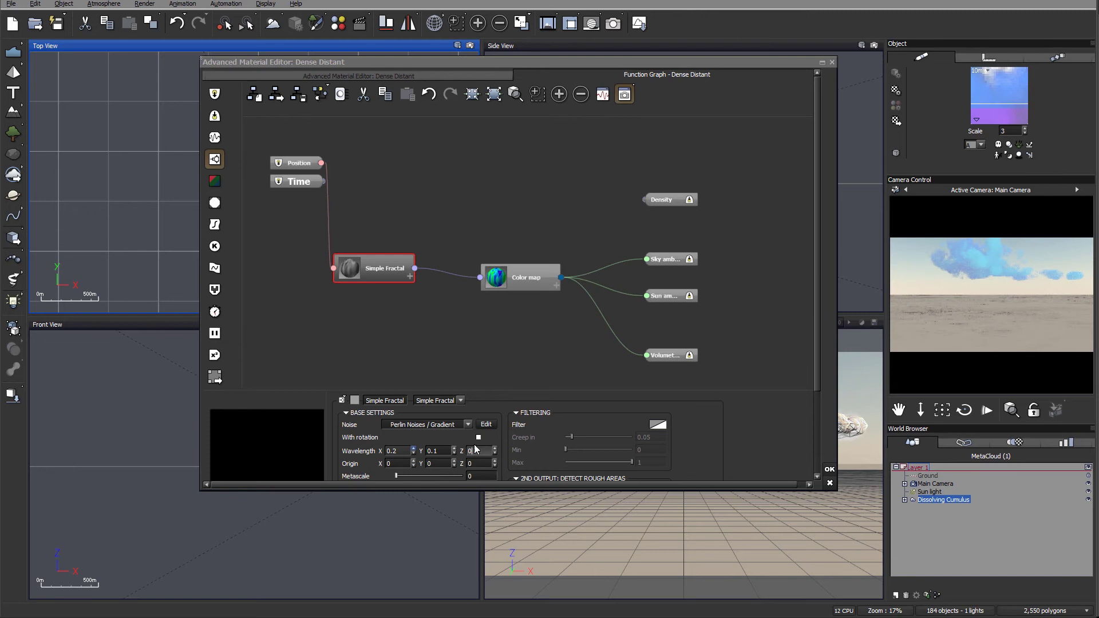
{"action": "type", "text": ".1"}
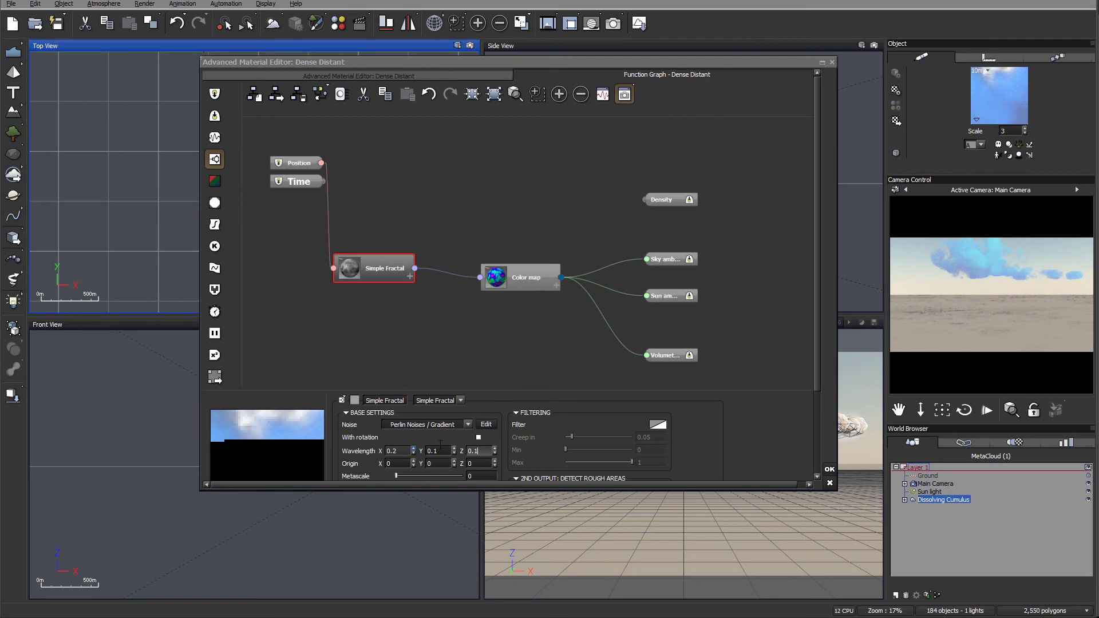
{"action": "key", "text": "Tab"}
{"action": "type", "text": "0.1"}
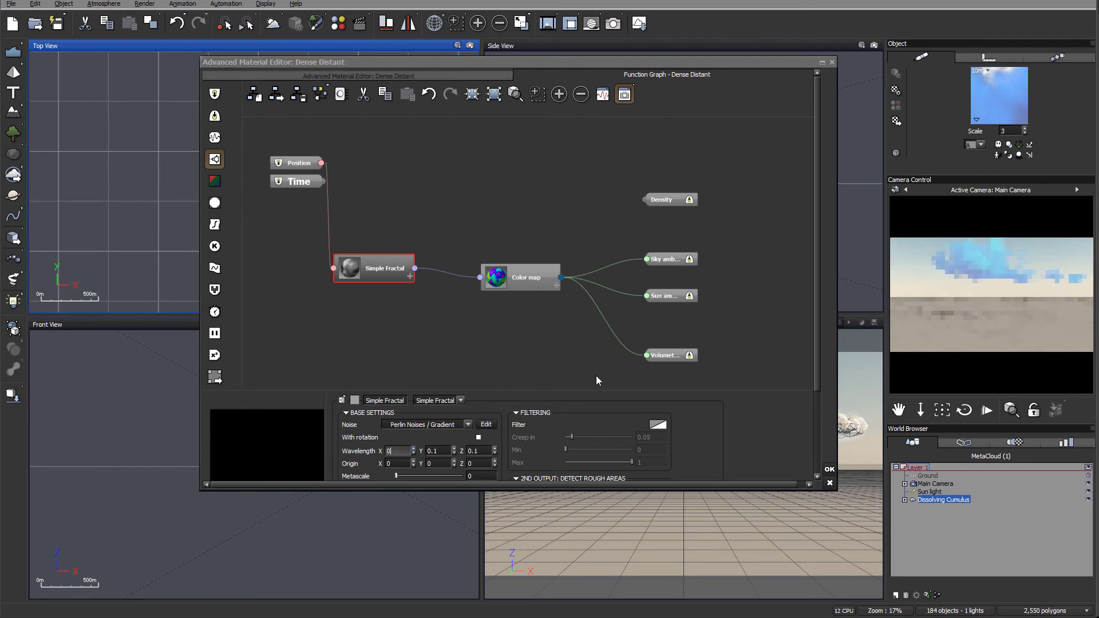
{"action": "left_click", "coordinate": [545, 363]}
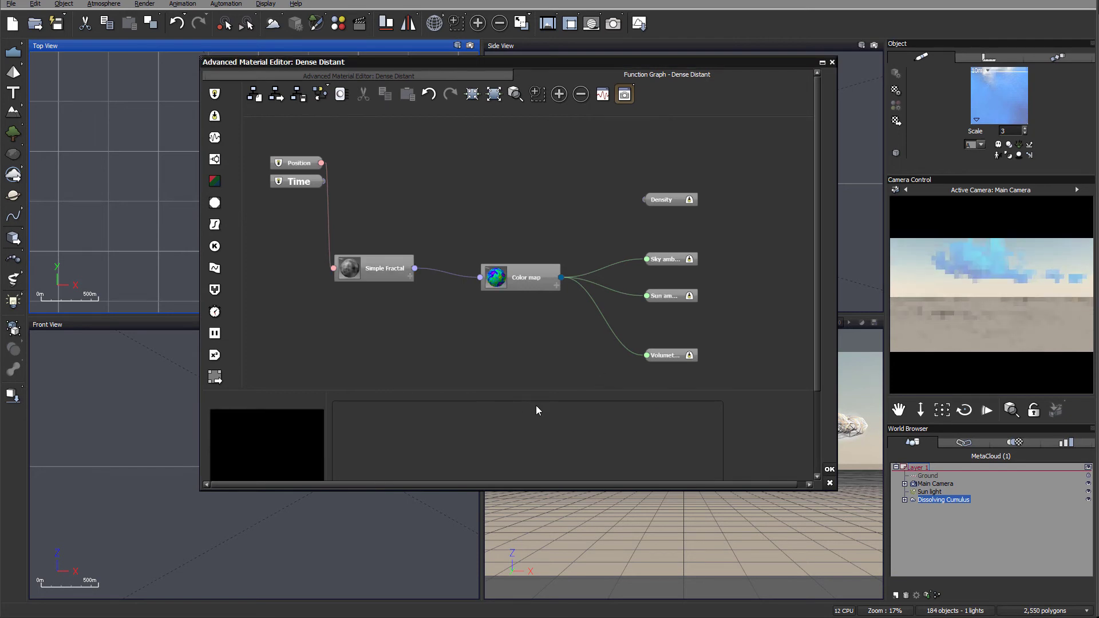
{"action": "left_click", "coordinate": [378, 269]}
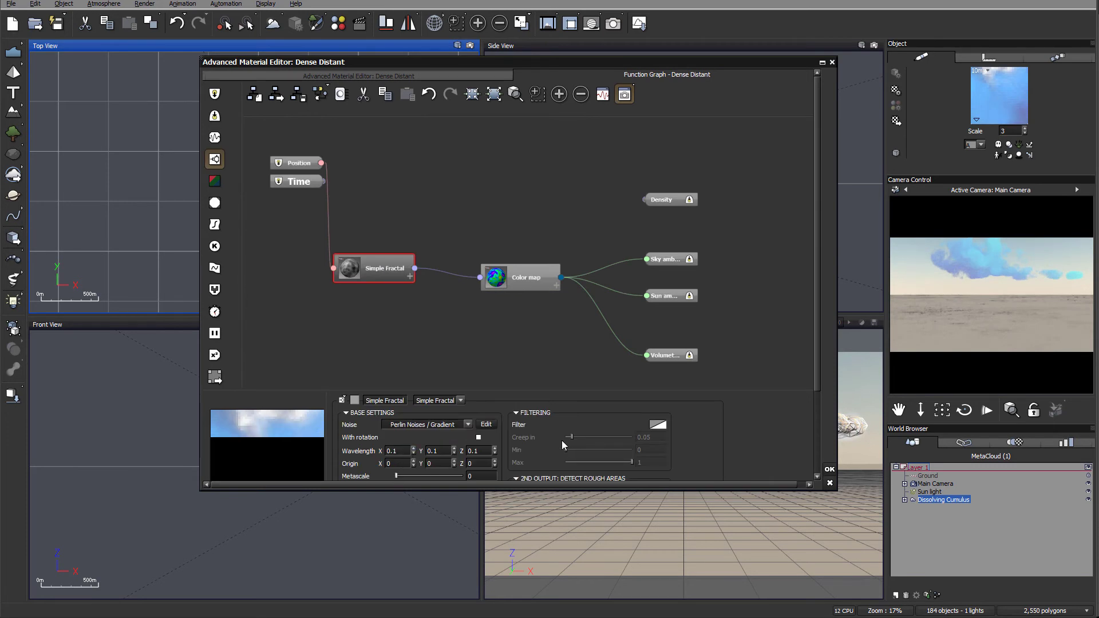
Step: Move the filter curve keypoints to about (-0.08, -0.83) and (0.27, 0.77), then confirm
{"action": "left_click", "coordinate": [656, 431]}
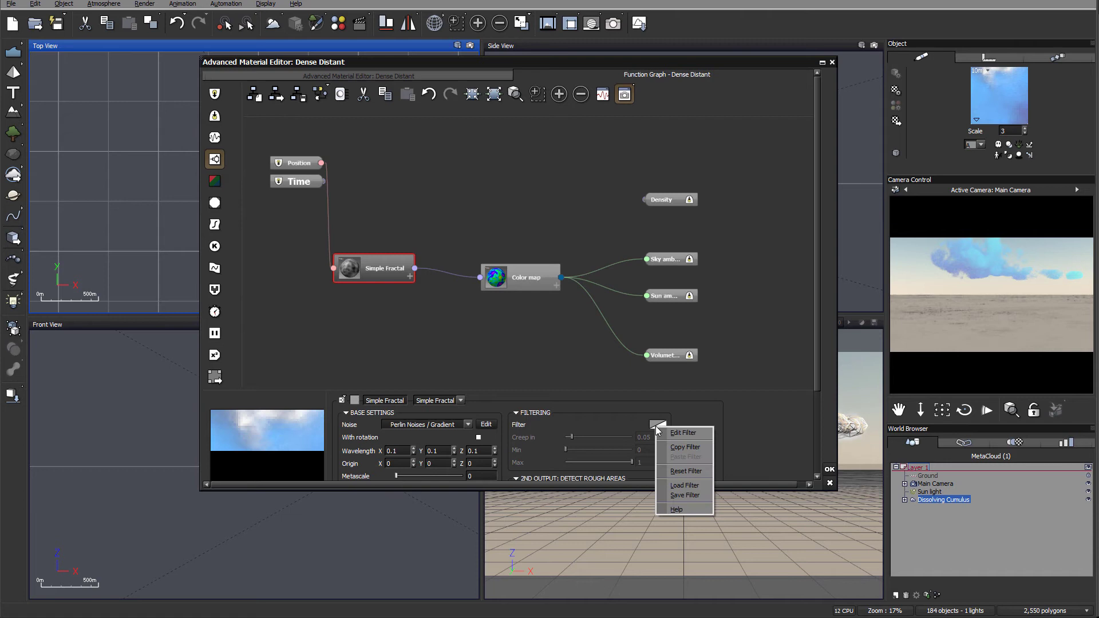
{"action": "left_click", "coordinate": [684, 433]}
{"action": "left_click_drag", "start_coordinate": [393, 301], "coordinate": [403, 310]}
{"action": "left_click_drag", "start_coordinate": [493, 279], "coordinate": [466, 250]}
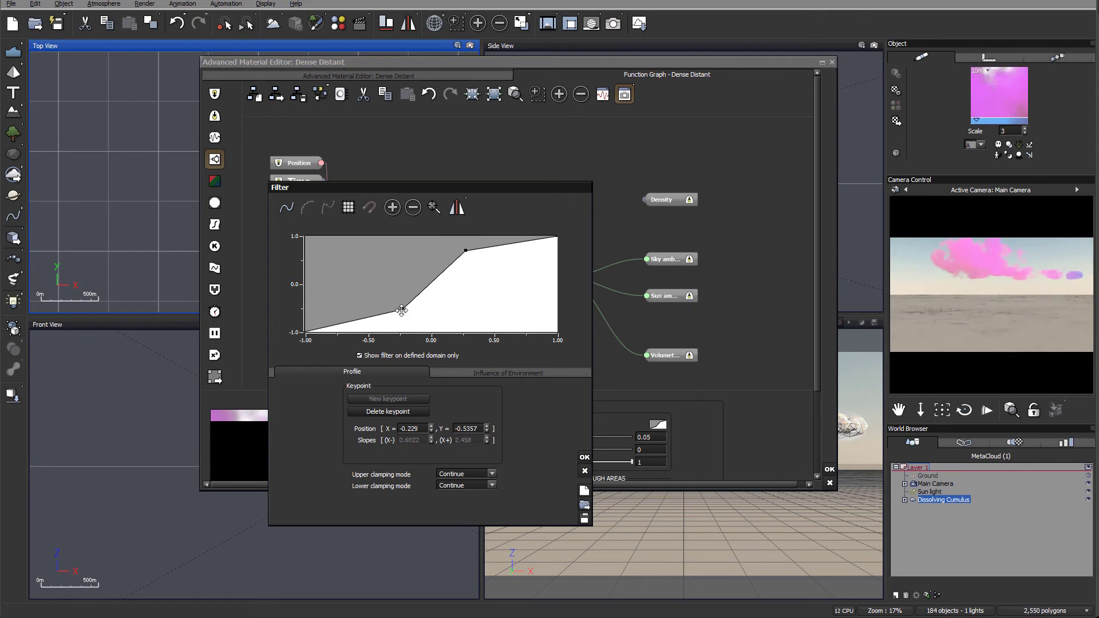
{"action": "left_click_drag", "start_coordinate": [402, 310], "coordinate": [401, 314]}
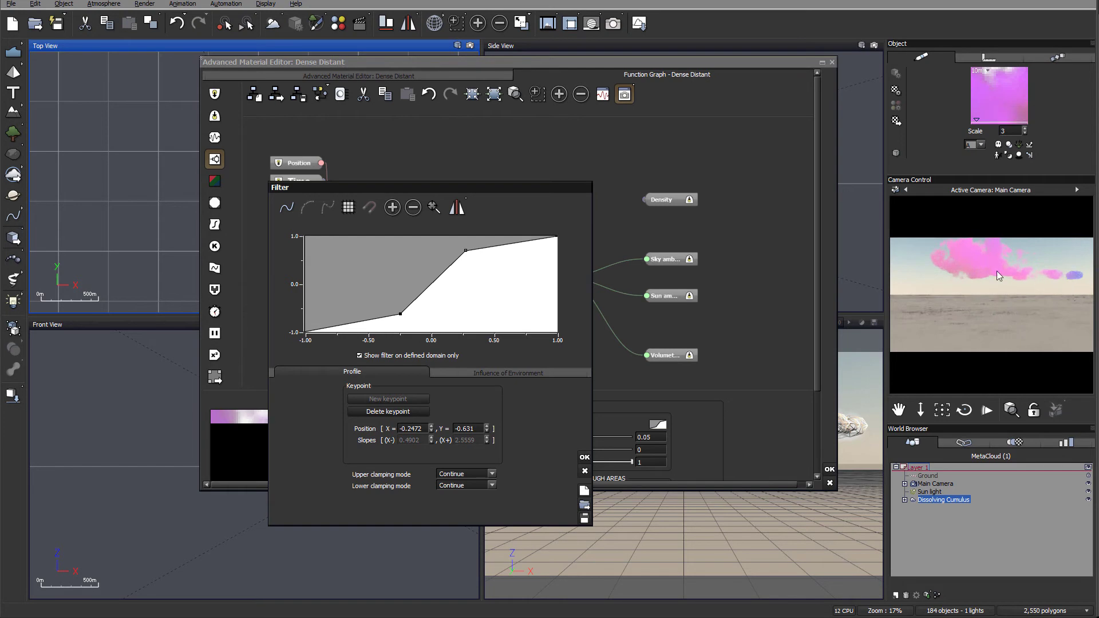
{"action": "mouse_move", "coordinate": [467, 252]}
{"action": "left_mouse_down"}
{"action": "mouse_move", "coordinate": [438, 250]}
{"action": "mouse_move", "coordinate": [480, 266]}
{"action": "left_mouse_up"}
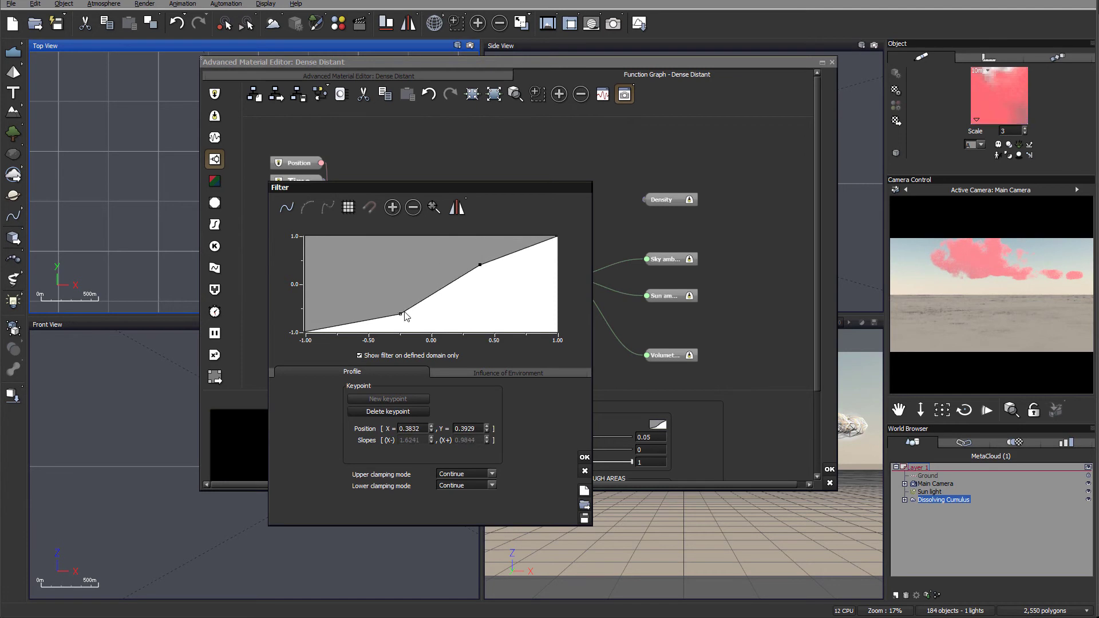
{"action": "left_click_drag", "start_coordinate": [400, 315], "coordinate": [422, 324]}
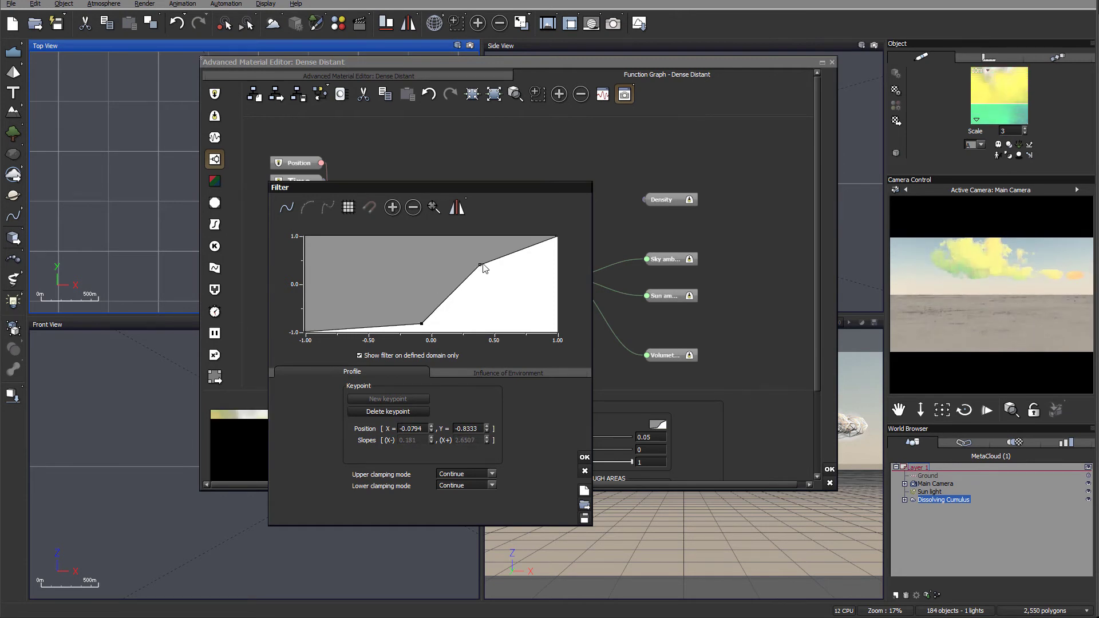
{"action": "left_click_drag", "start_coordinate": [481, 265], "coordinate": [466, 246]}
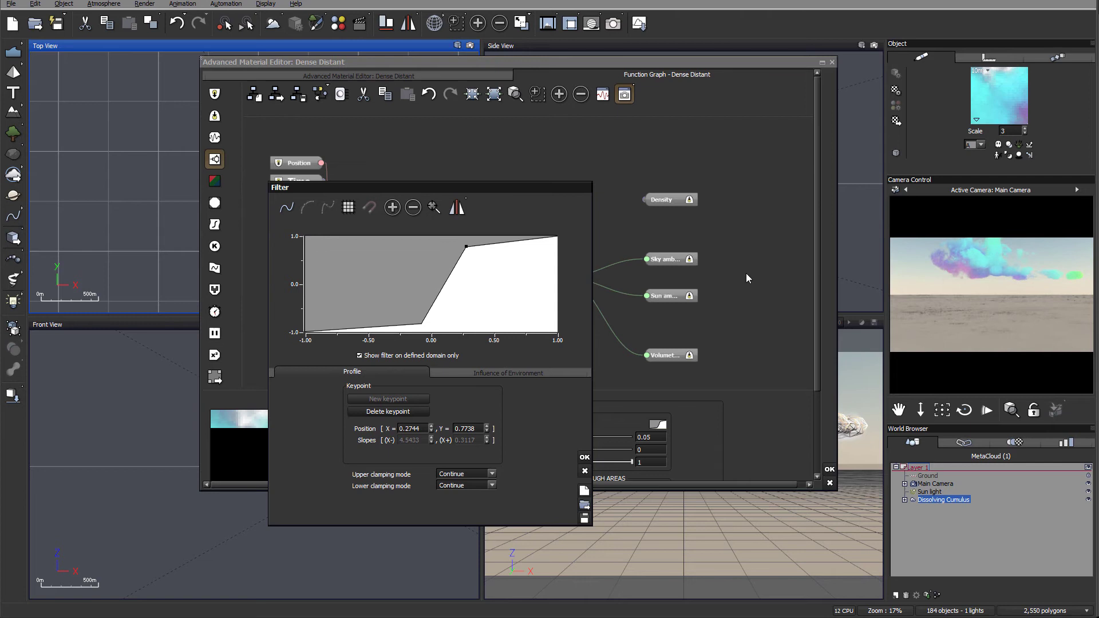
{"action": "left_click", "coordinate": [585, 457]}
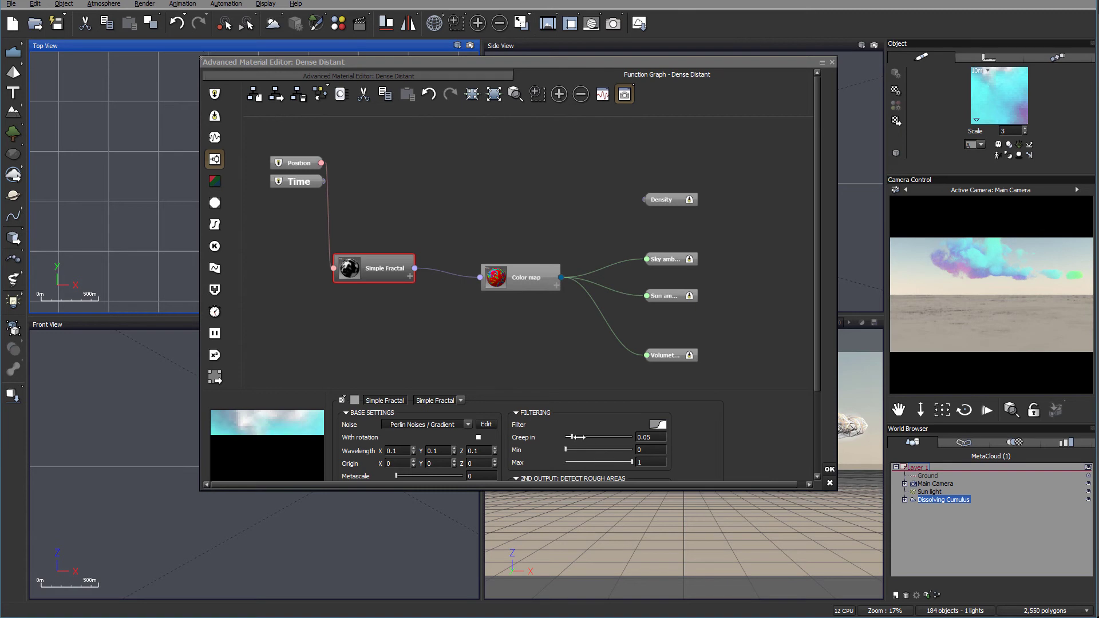
Step: Set Filtering Creep in to 0.256896 and Min to 0.017241, leaving Max at 1
{"action": "left_click_drag", "start_coordinate": [572, 437], "coordinate": [590, 437]}
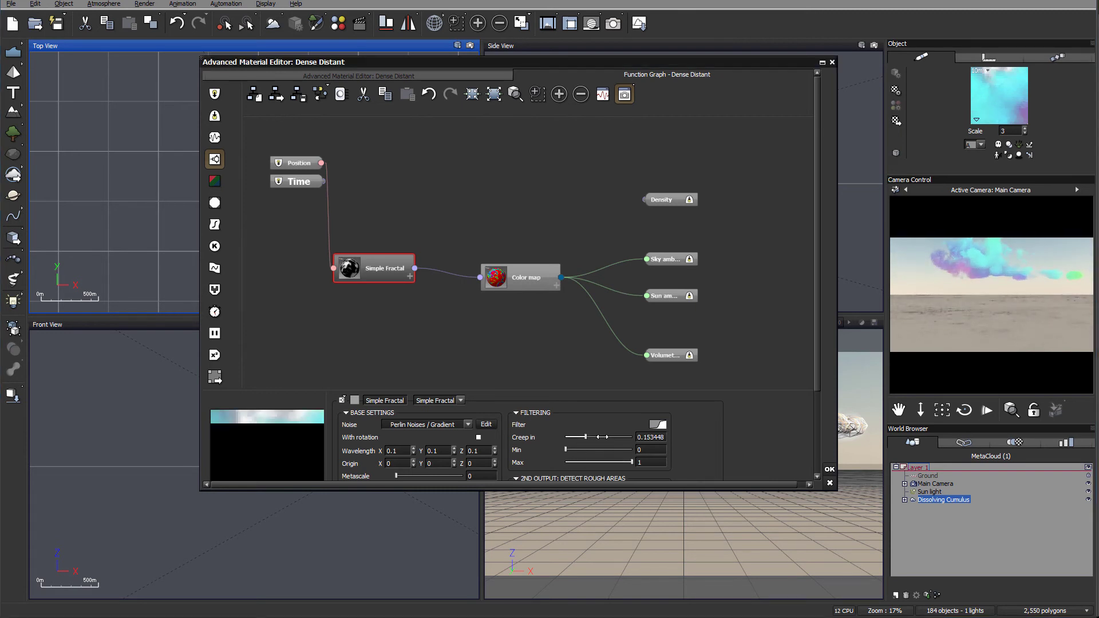
{"action": "left_click_drag", "start_coordinate": [602, 436], "coordinate": [608, 437]}
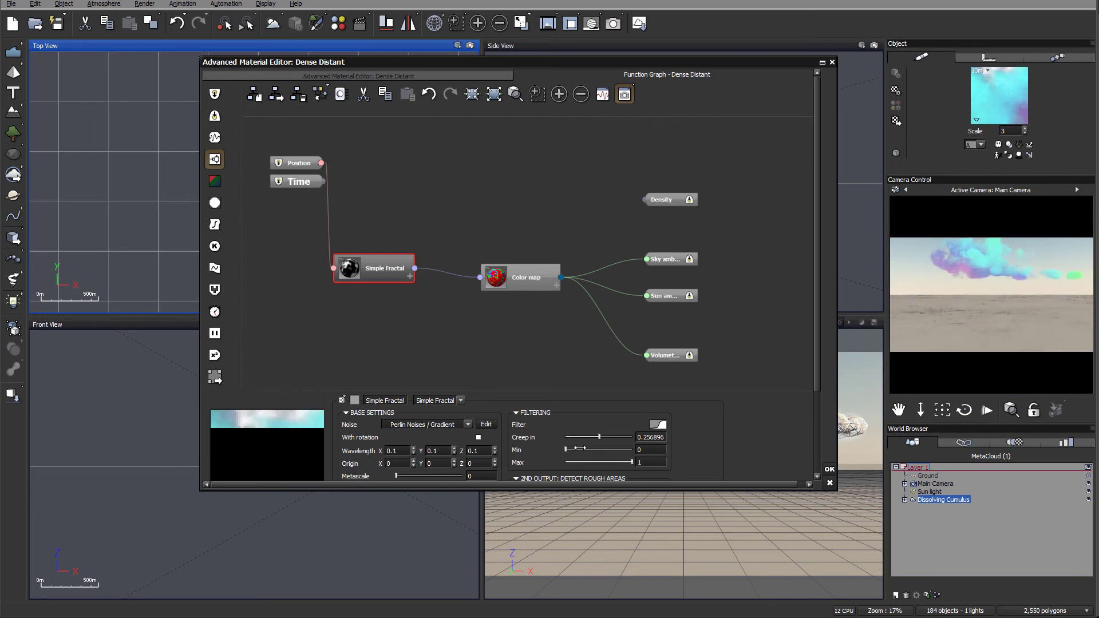
{"action": "left_click_drag", "start_coordinate": [575, 447], "coordinate": [581, 447]}
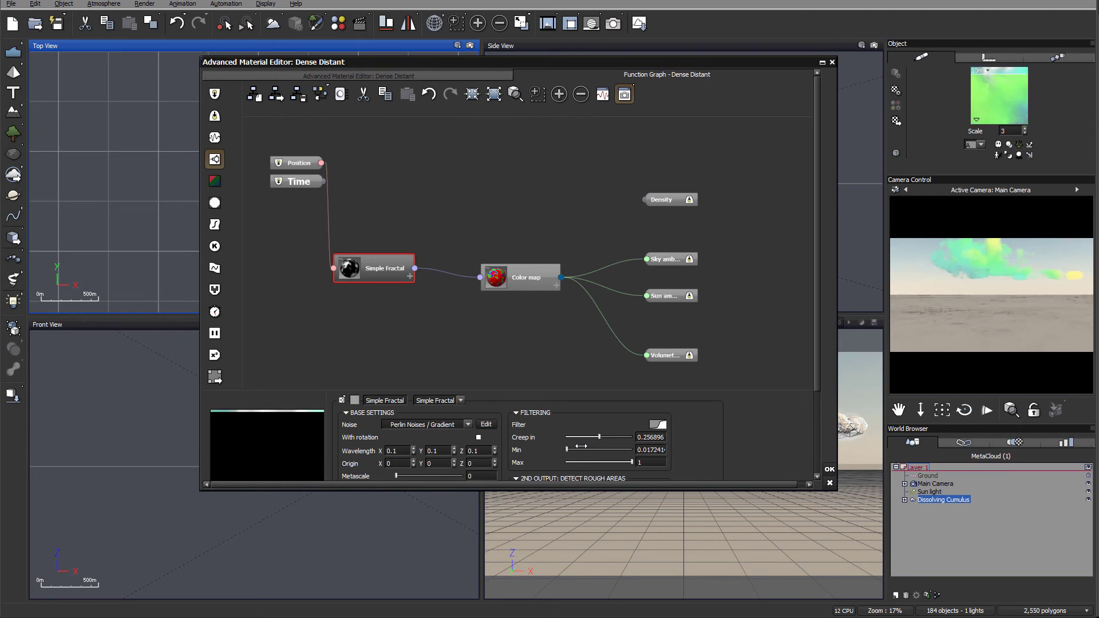
{"action": "left_click_drag", "start_coordinate": [632, 462], "coordinate": [628, 462]}
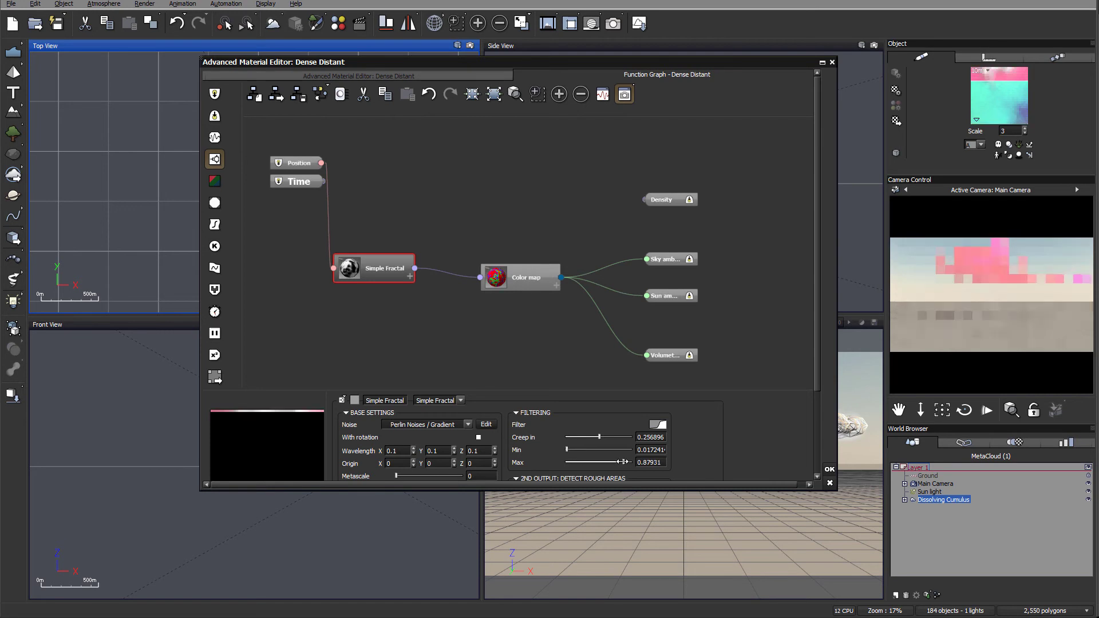
{"action": "left_click_drag", "start_coordinate": [622, 462], "coordinate": [626, 462]}
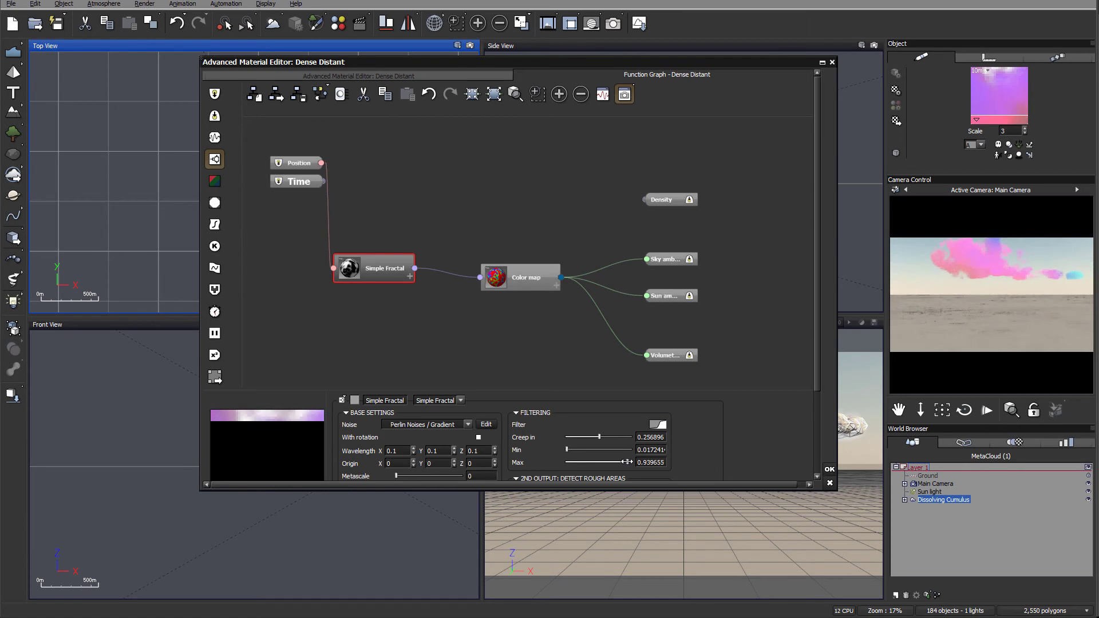
{"action": "left_click_drag", "start_coordinate": [626, 461], "coordinate": [645, 573]}
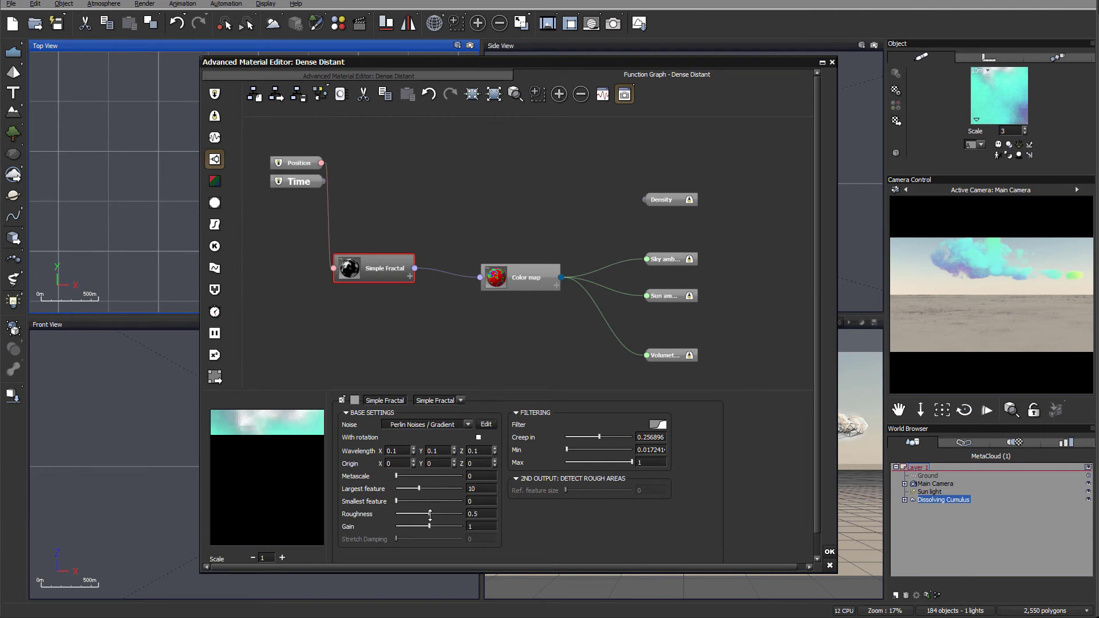
Step: Drag Largest feature to 3.8349, Roughness to 0.767241 and Gain to 1.67547
{"action": "left_click_drag", "start_coordinate": [430, 514], "coordinate": [441, 512]}
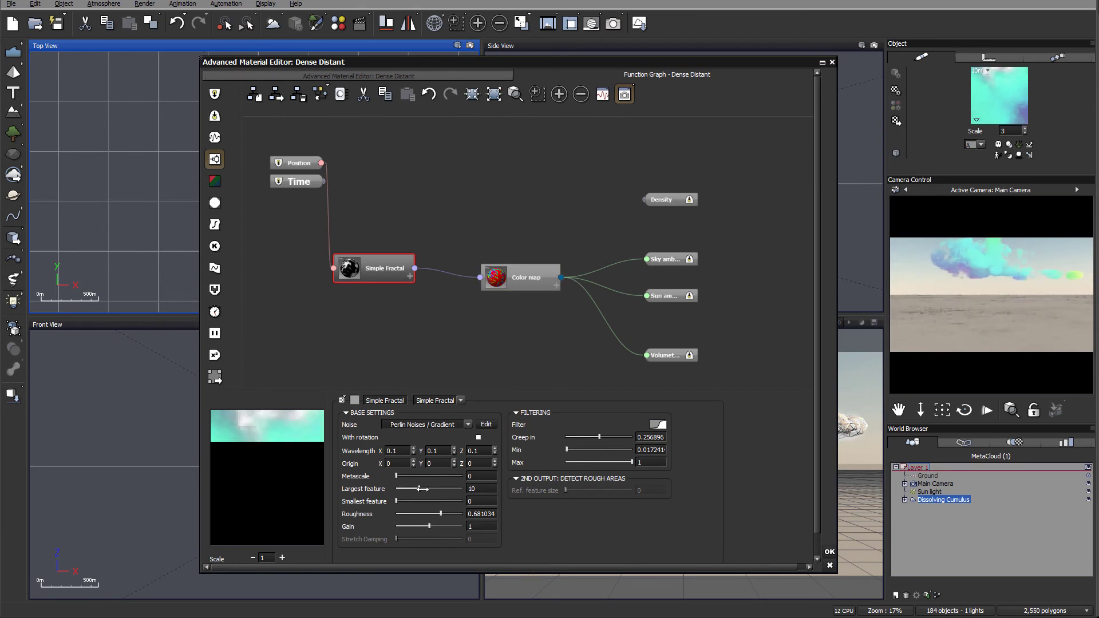
{"action": "left_click_drag", "start_coordinate": [423, 489], "coordinate": [419, 490]}
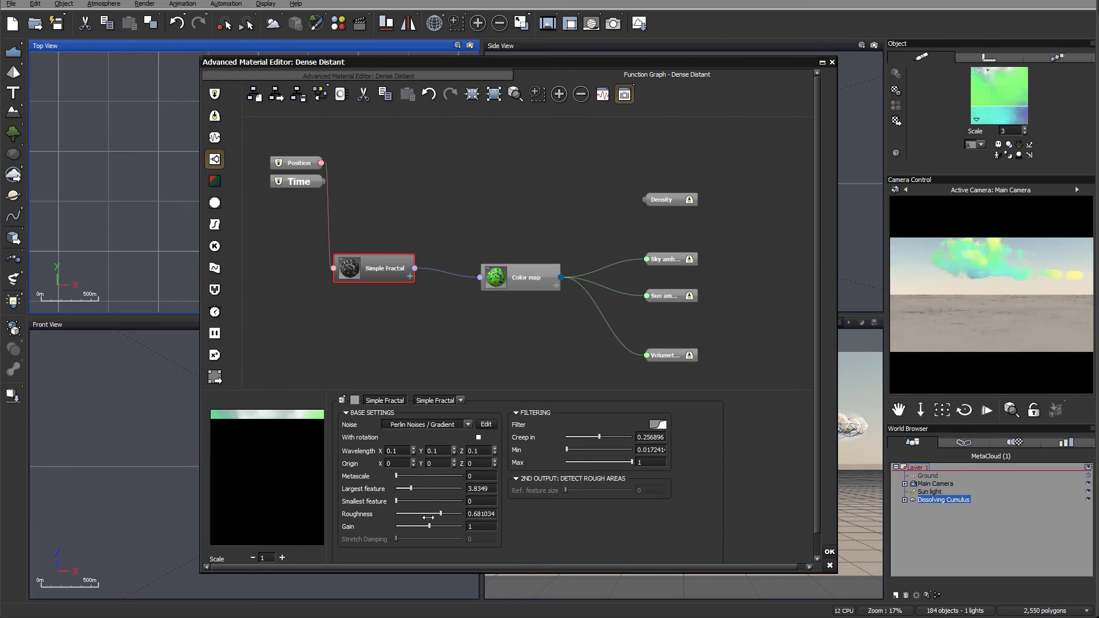
{"action": "left_click_drag", "start_coordinate": [439, 513], "coordinate": [445, 525]}
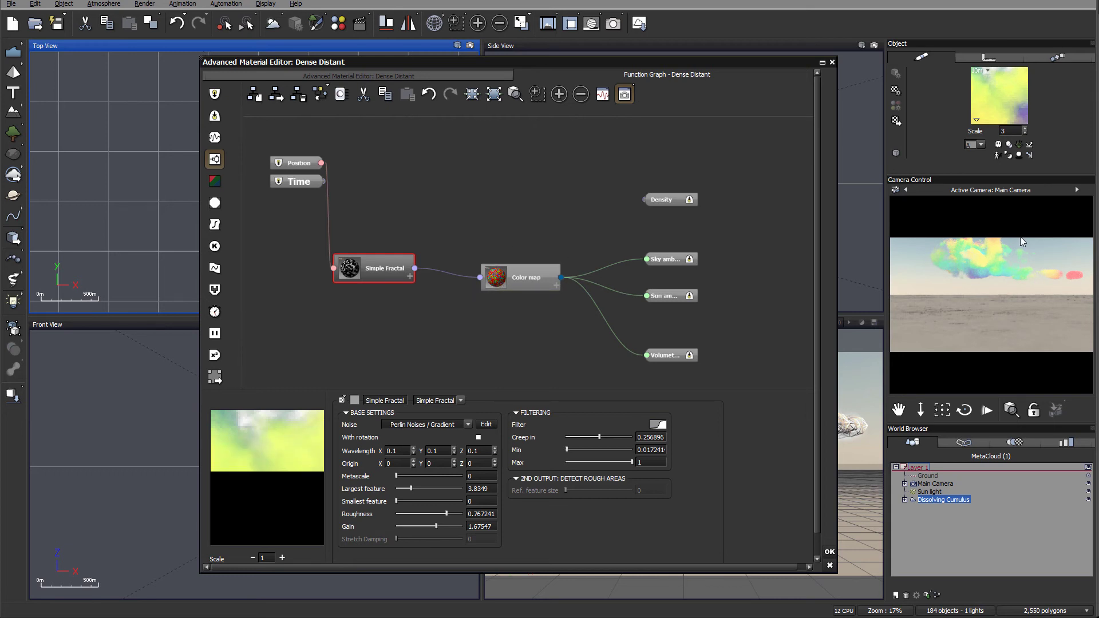
Step: Close the material editor, move the Main Camera closer to the cloud, and render a test image
{"action": "left_click", "coordinate": [829, 553]}
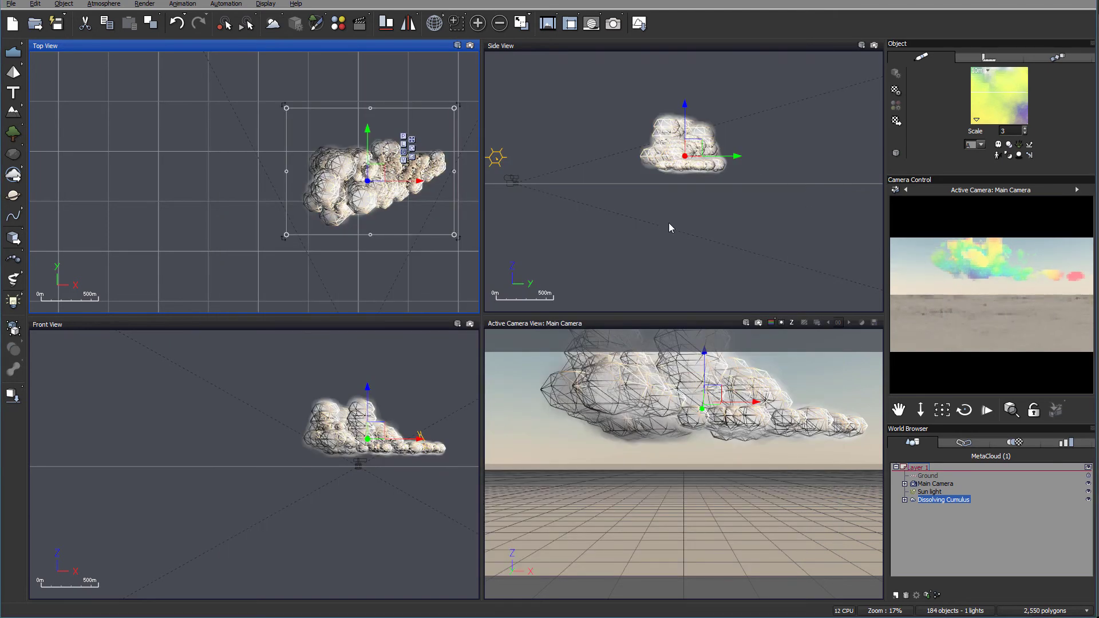
{"action": "left_click", "coordinate": [942, 484]}
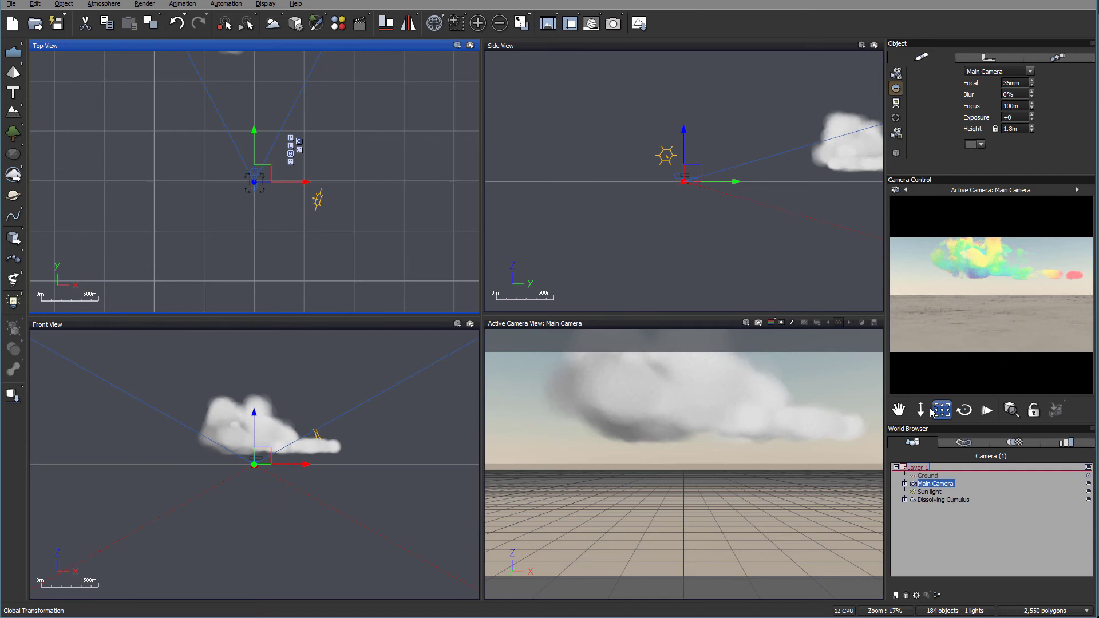
{"action": "mouse_move", "coordinate": [933, 411]}
{"action": "left_mouse_down"}
{"action": "mouse_move", "coordinate": [933, 398]}
{"action": "mouse_move", "coordinate": [942, 411]}
{"action": "left_mouse_up"}
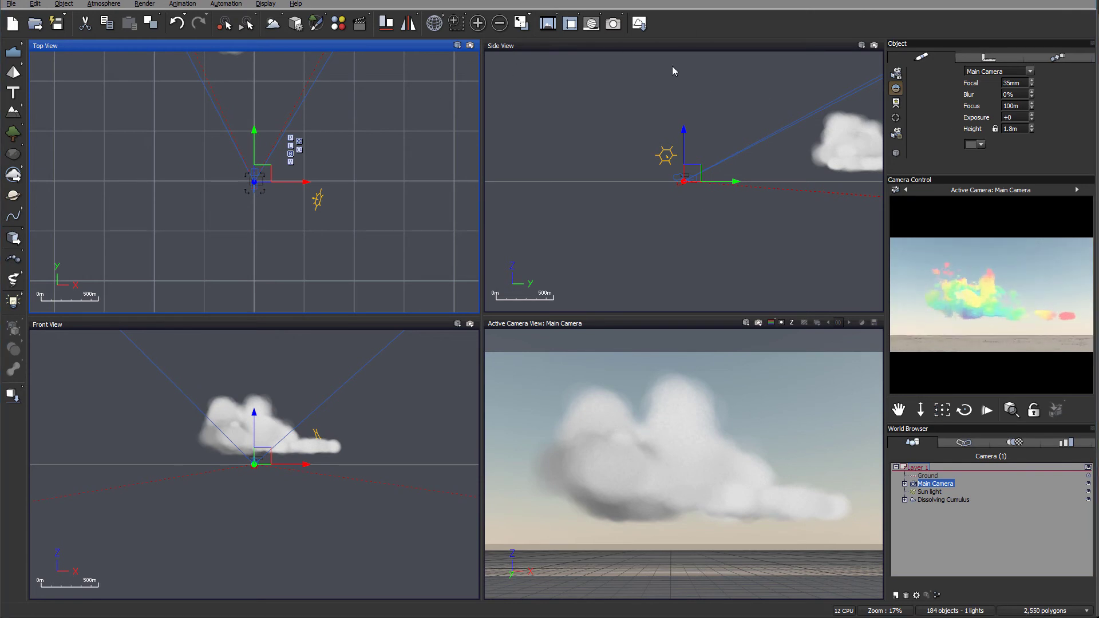
{"action": "left_click", "coordinate": [613, 26]}
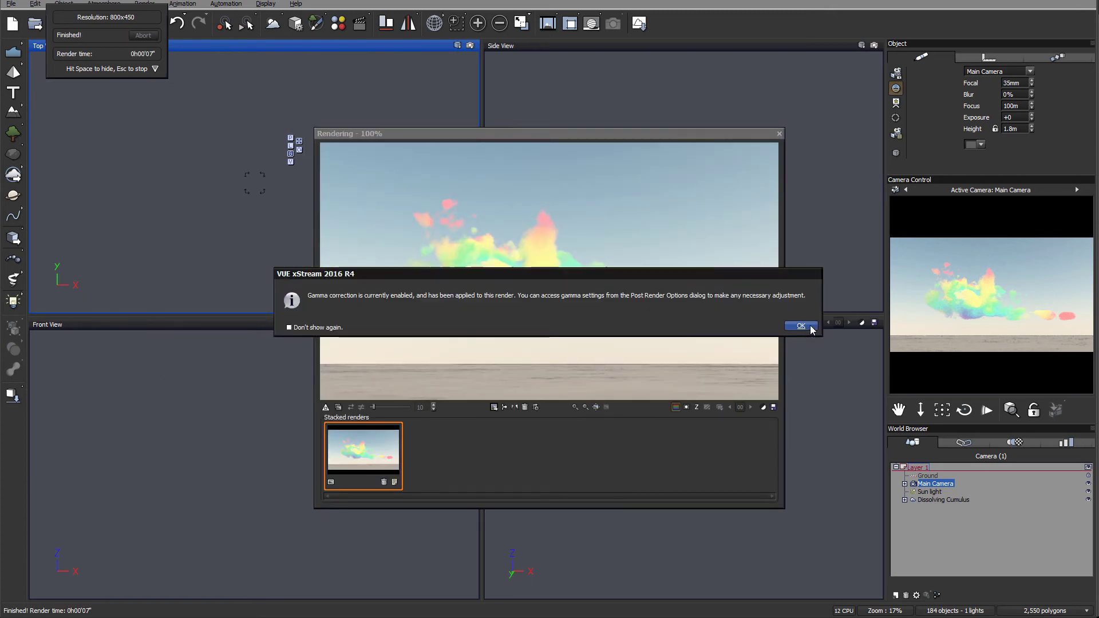
Step: Dismiss the gamma and Post Render Options dialogs, hide the progress box, then close the rainbow cloud render
{"action": "left_click", "coordinate": [801, 326]}
{"action": "left_click", "coordinate": [717, 427]}
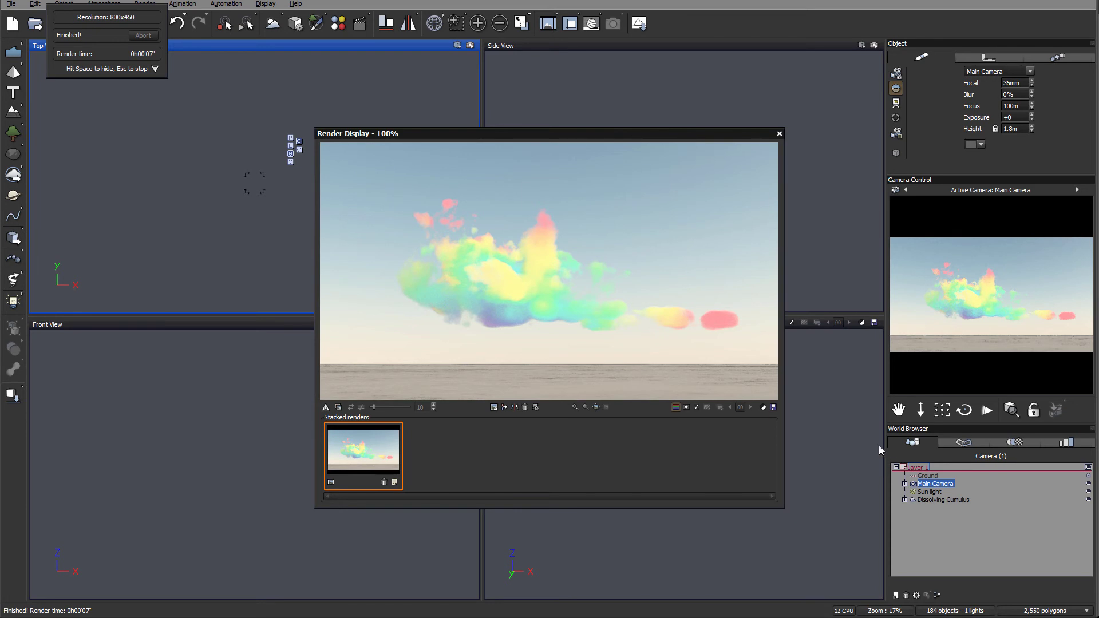
{"action": "key", "text": "space"}
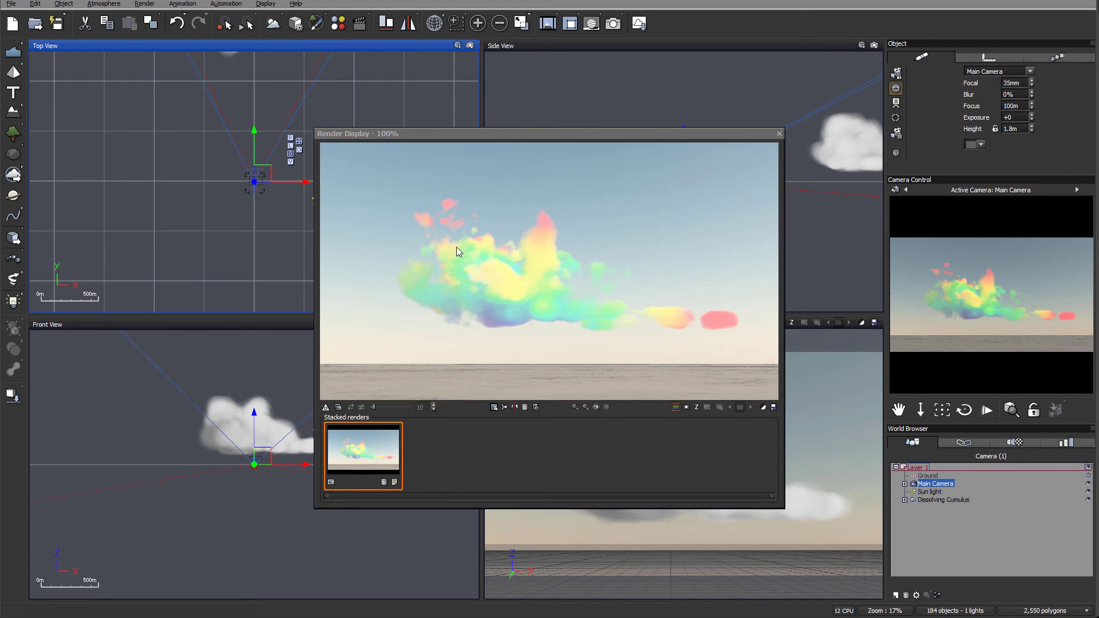
{"action": "left_click", "coordinate": [779, 135]}
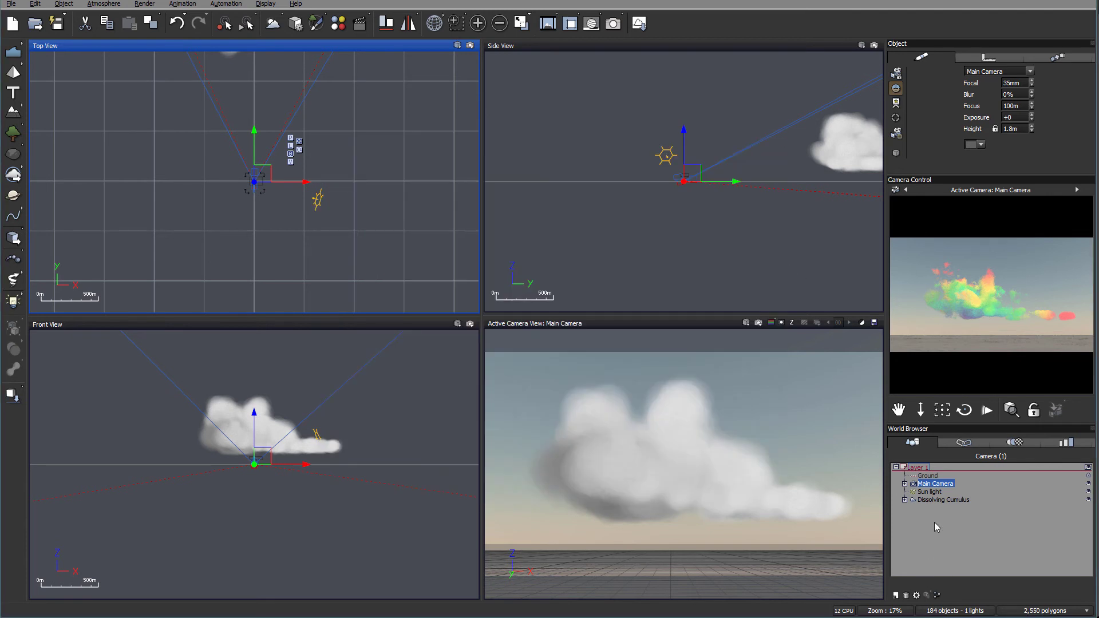
Step: Open the Dissolving Cumulus cloud's Dense Distant material and raise its opacity to 91%
{"action": "left_click", "coordinate": [944, 501]}
{"action": "double_click", "coordinate": [994, 91]}
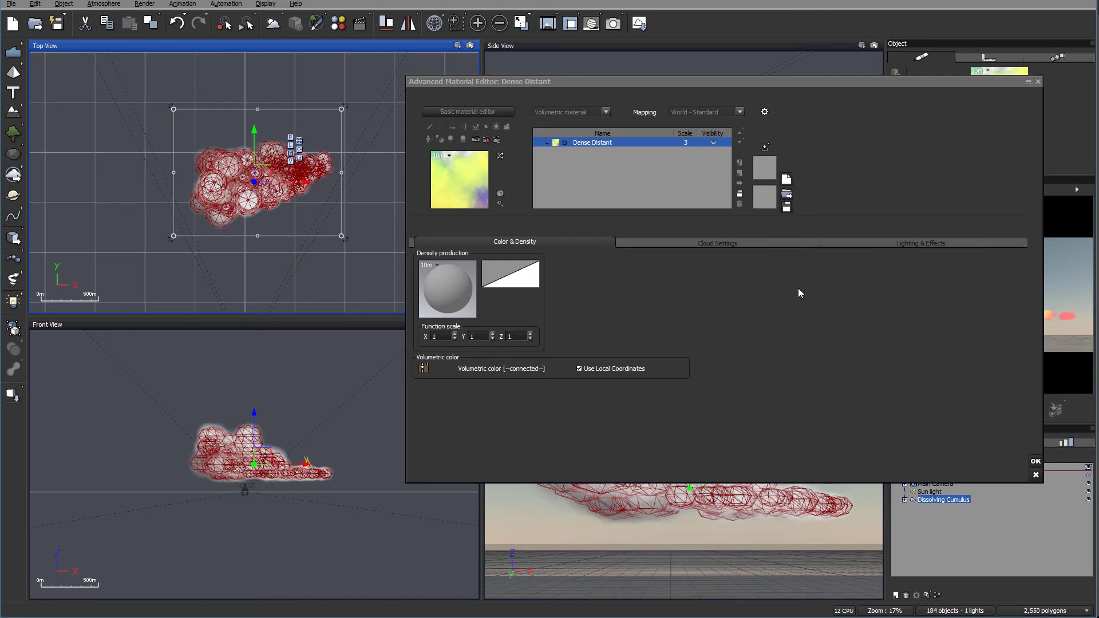
{"action": "left_click", "coordinate": [704, 248]}
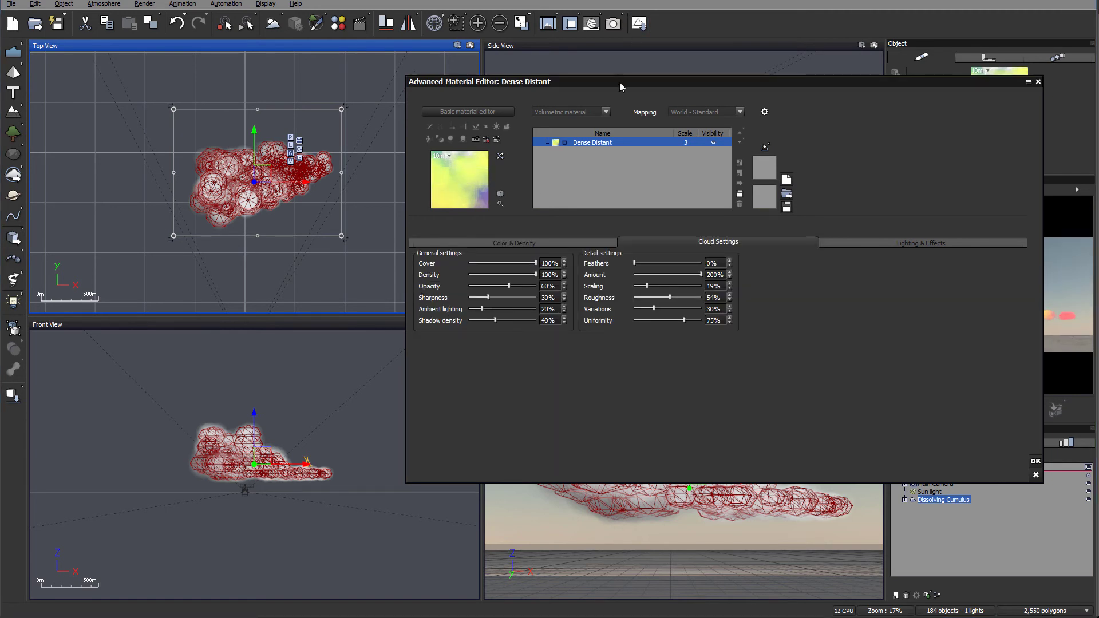
{"action": "left_click_drag", "start_coordinate": [621, 86], "coordinate": [401, 81]}
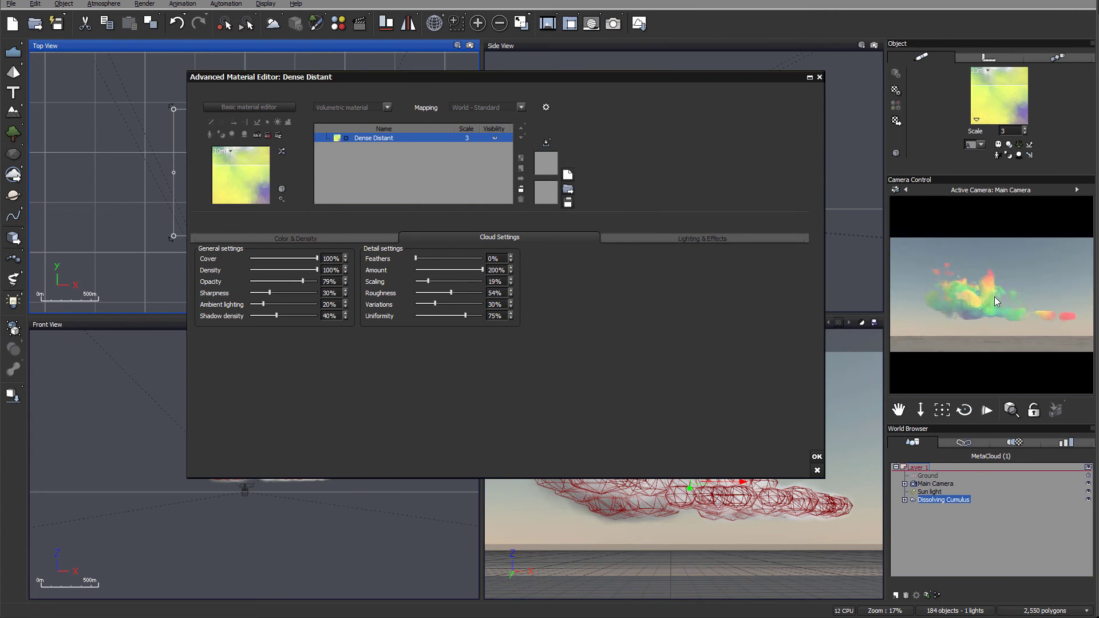
{"action": "left_click_drag", "start_coordinate": [303, 281], "coordinate": [307, 280]}
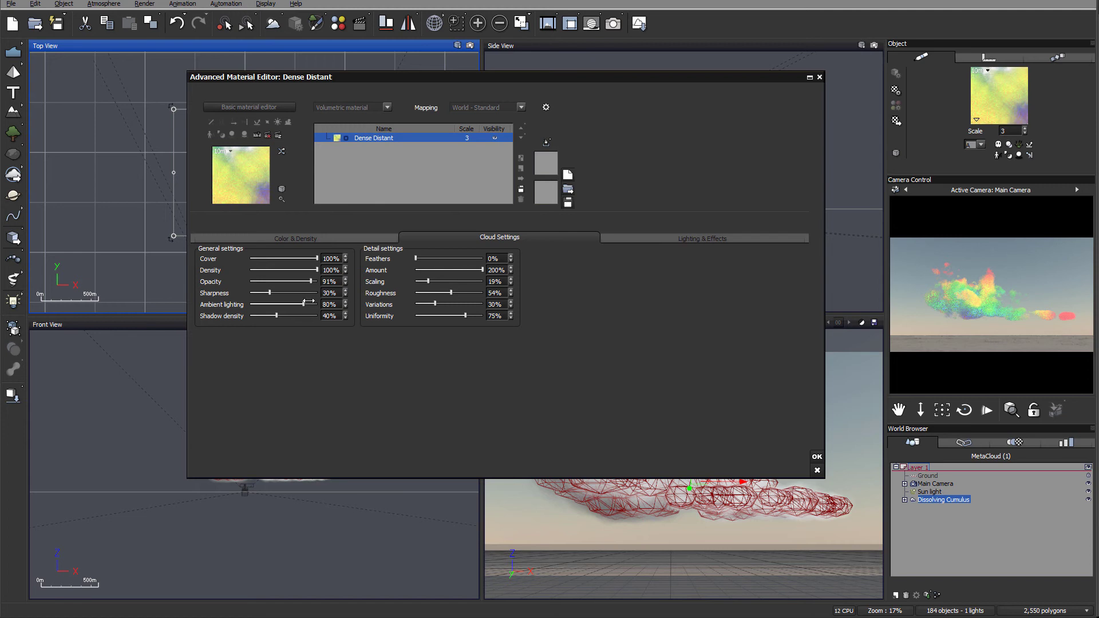
Step: Open the function graph behind the Sky Ambient Color on Lighting & Effects
{"action": "left_click", "coordinate": [688, 240]}
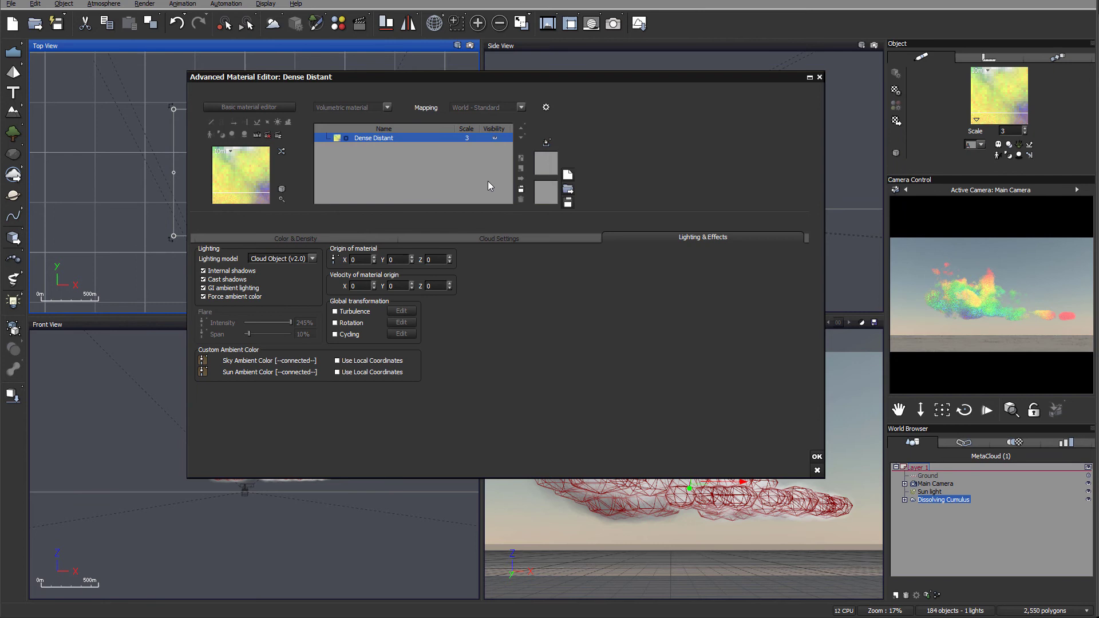
{"action": "left_click", "coordinate": [202, 364]}
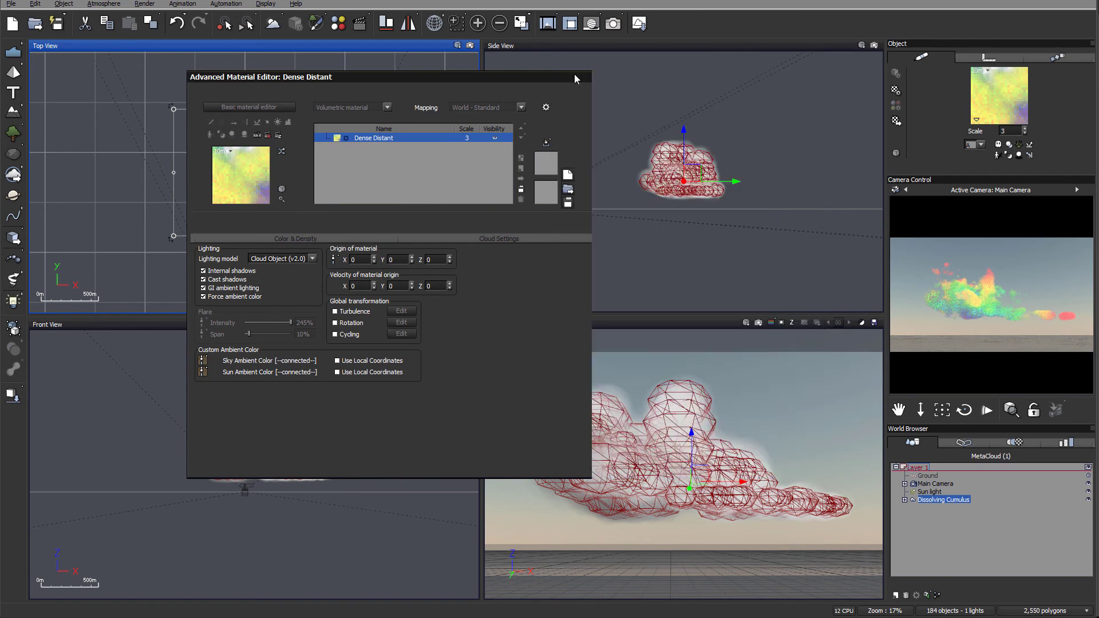
{"action": "left_click_drag", "start_coordinate": [594, 82], "coordinate": [544, 16]}
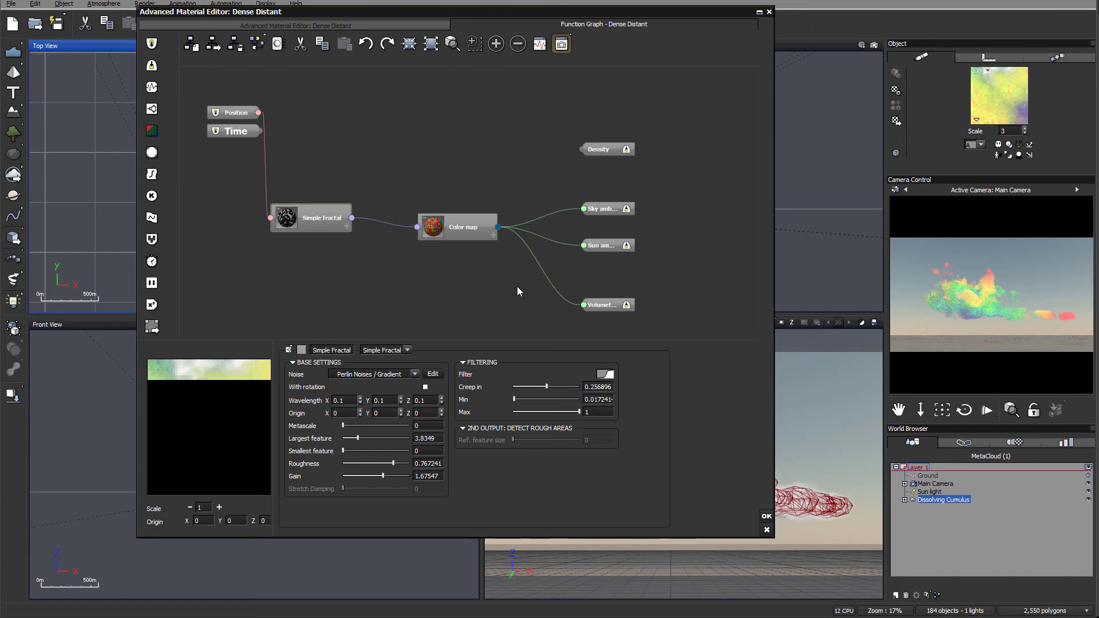
Step: Add a second Simple Fractal node to the graph and place it near Position
{"action": "left_click", "coordinate": [473, 231]}
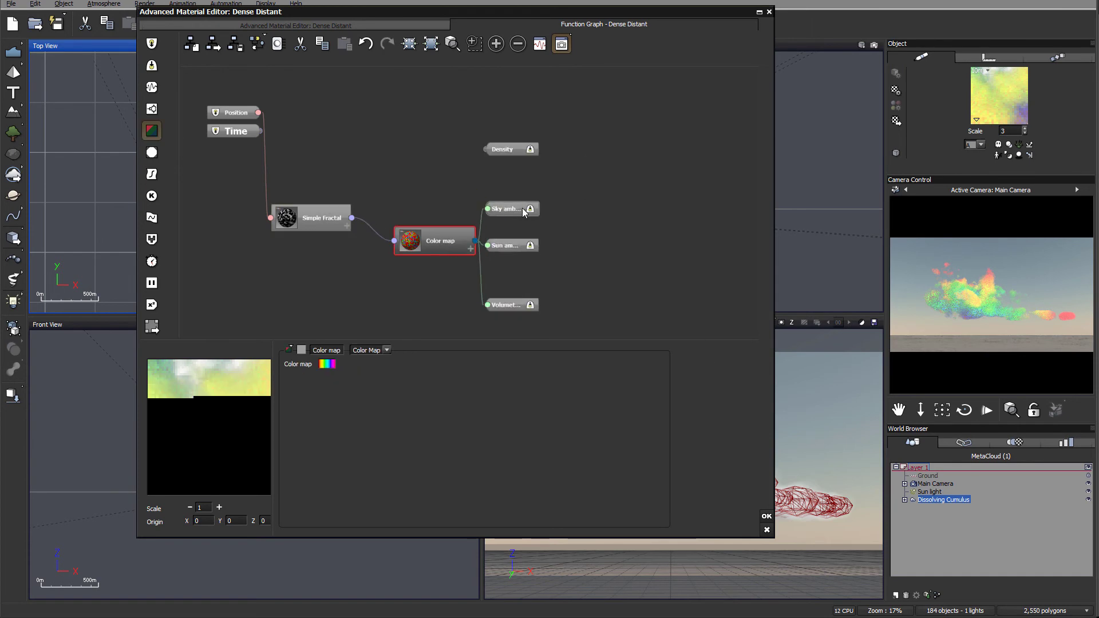
{"action": "left_click", "coordinate": [564, 210]}
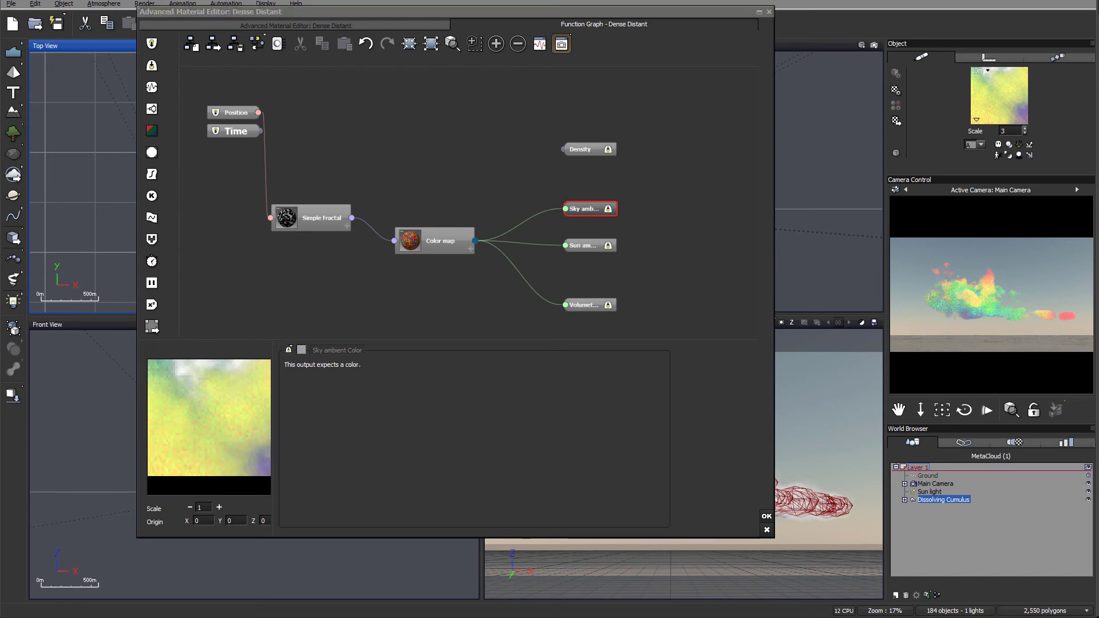
{"action": "left_click", "coordinate": [295, 137]}
{"action": "right_click", "coordinate": [295, 137]}
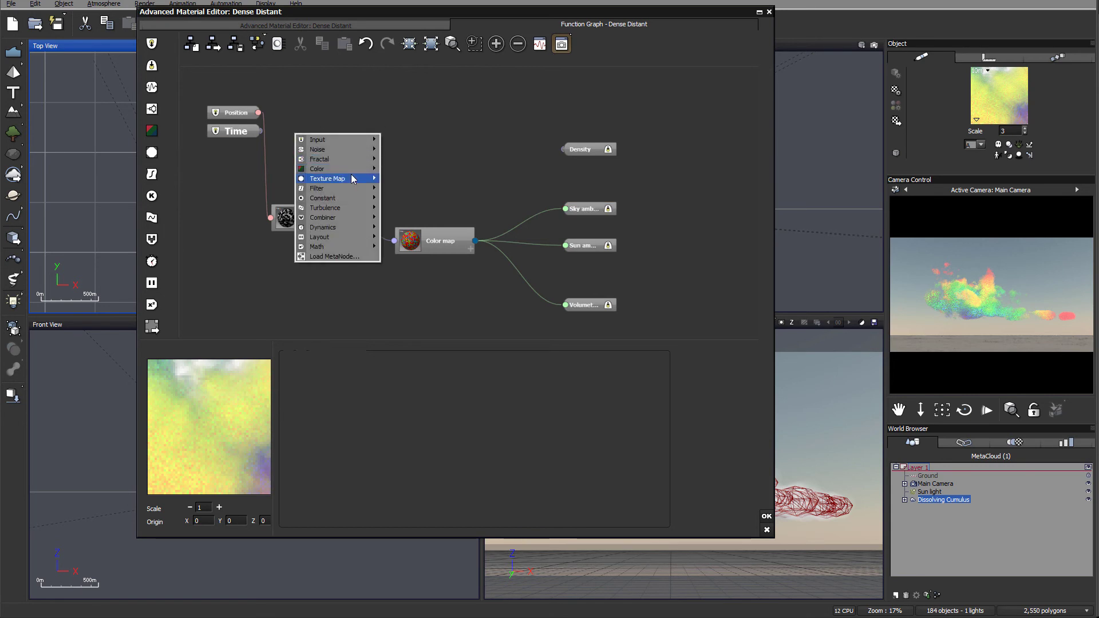
{"action": "mouse_move", "coordinate": [352, 170]}
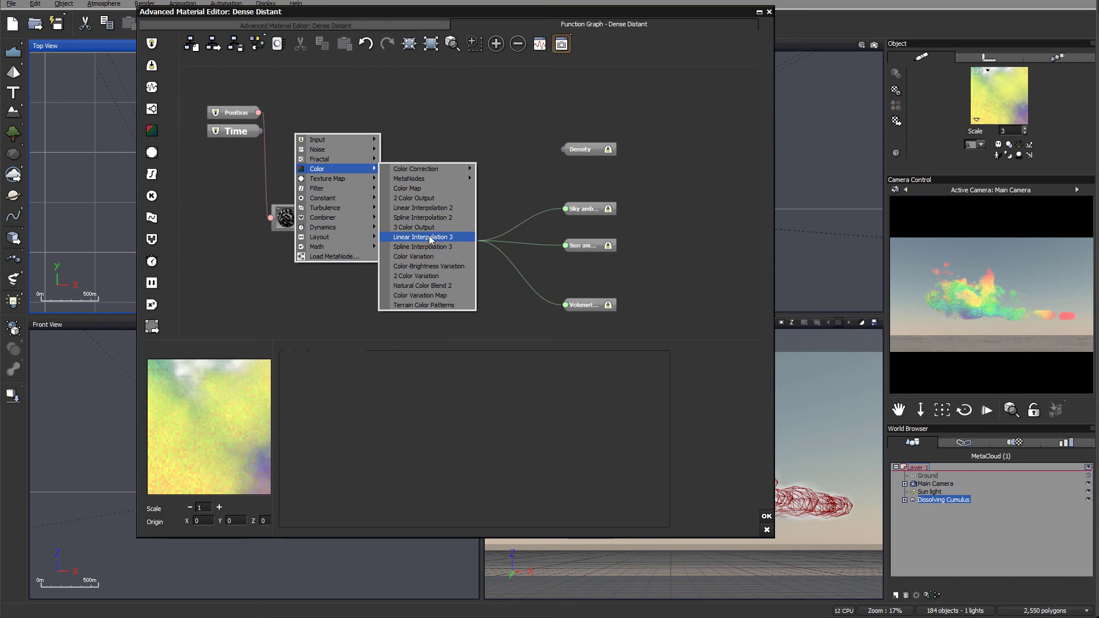
{"action": "mouse_move", "coordinate": [349, 212]}
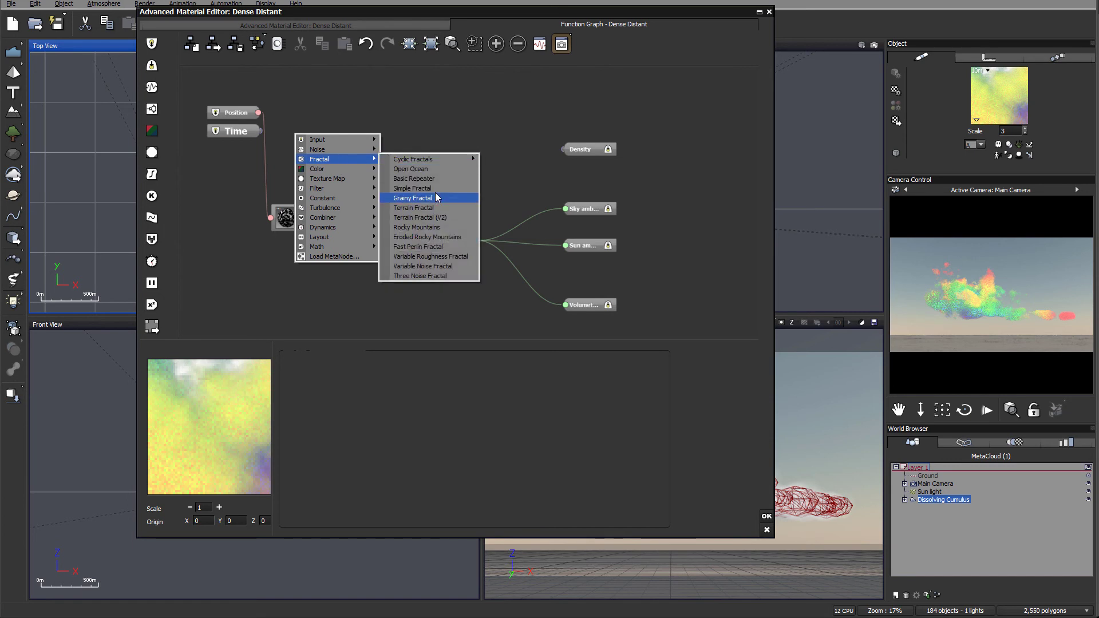
{"action": "left_click", "coordinate": [434, 189]}
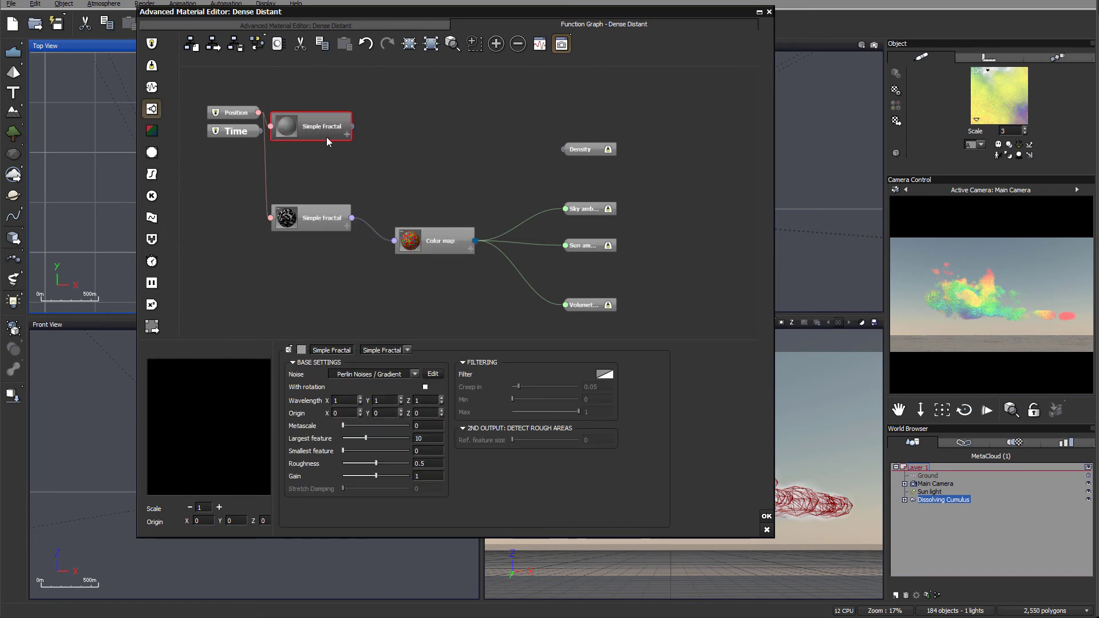
{"action": "left_click_drag", "start_coordinate": [326, 136], "coordinate": [341, 160]}
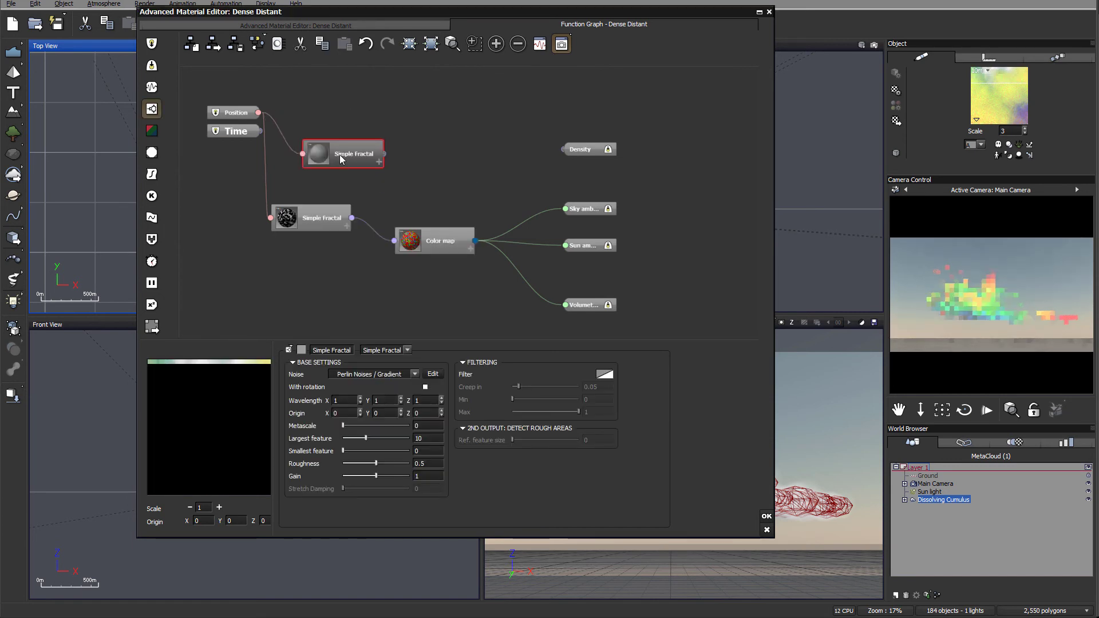
Step: Add a Color map node and place it after the new Simple Fractal
{"action": "right_click", "coordinate": [424, 143]}
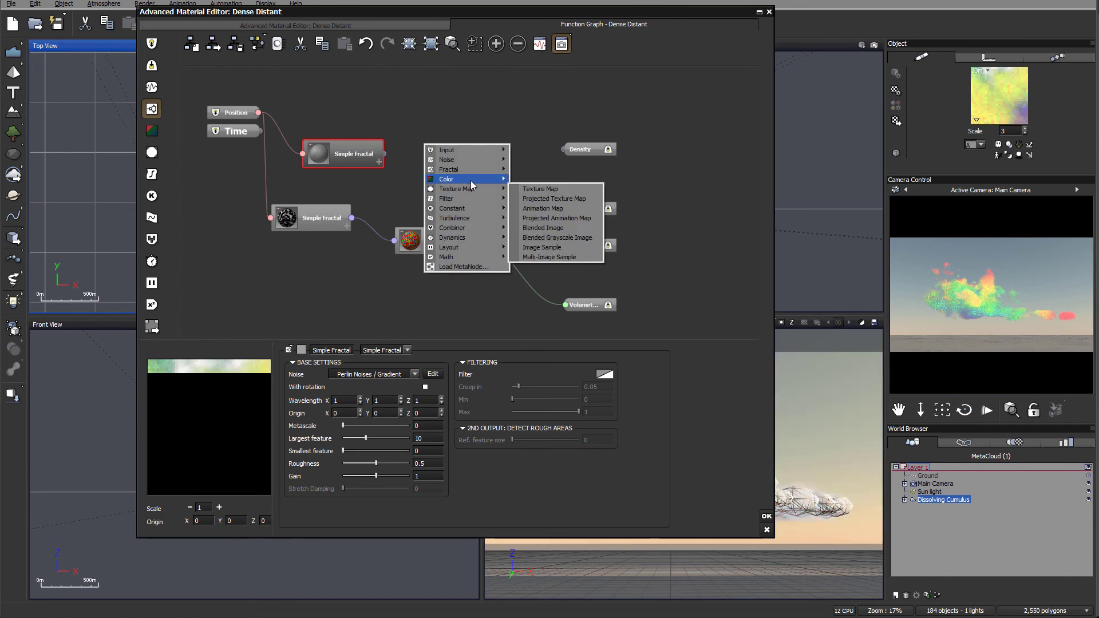
{"action": "mouse_move", "coordinate": [471, 180]}
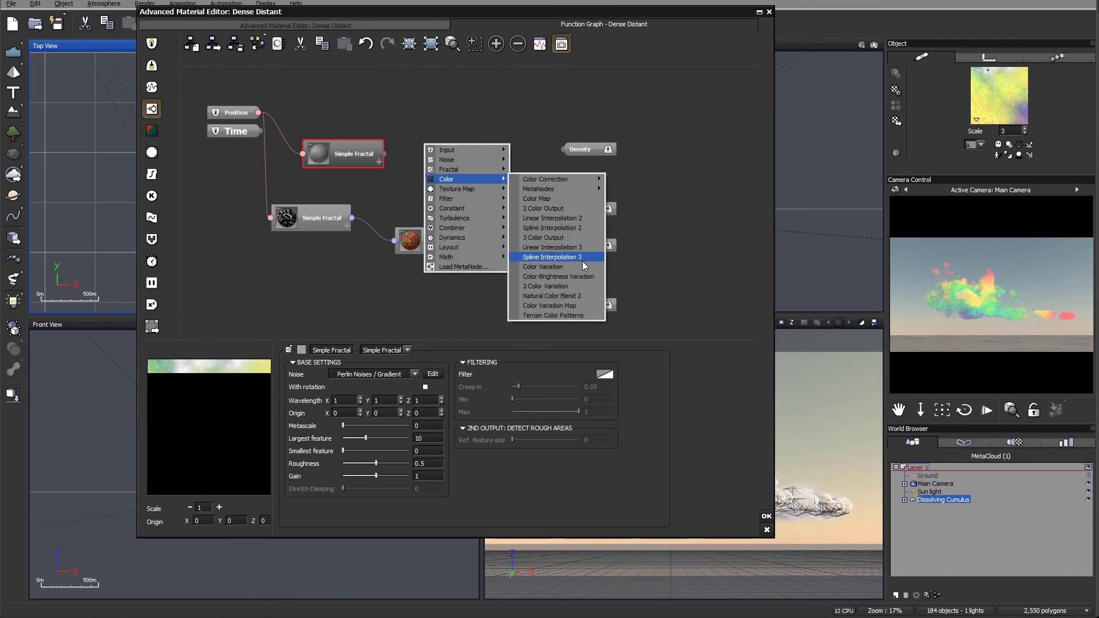
{"action": "left_click", "coordinate": [562, 198]}
{"action": "left_click_drag", "start_coordinate": [401, 131], "coordinate": [417, 167]}
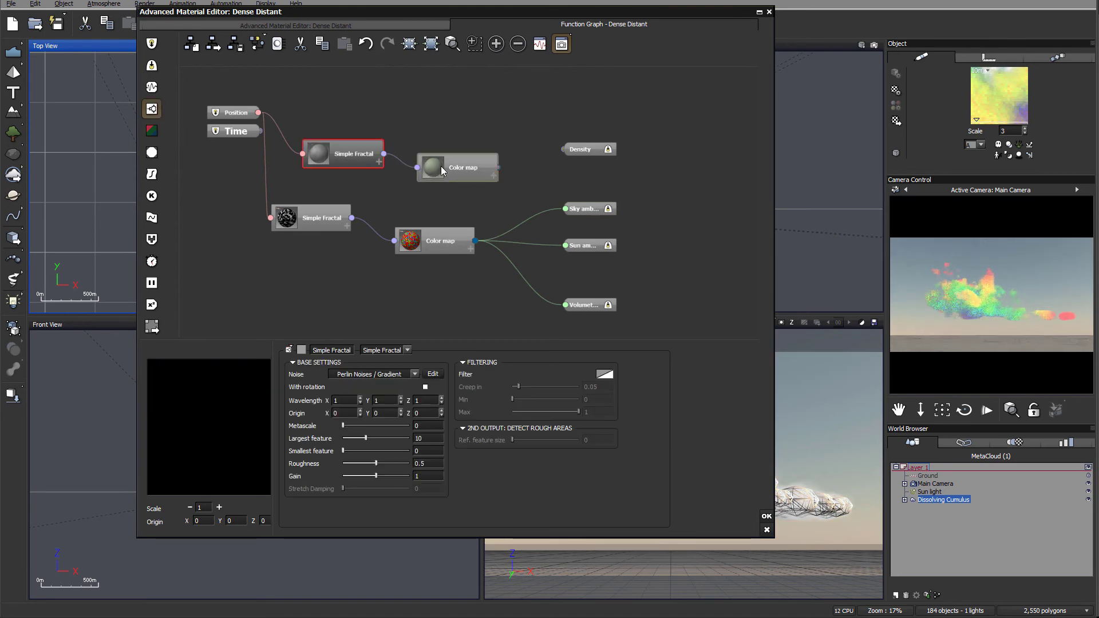
Step: Give the new Color map a pastel gradient and wire it to Sky ambient and Sun ambient colour
{"action": "left_click", "coordinate": [457, 171]}
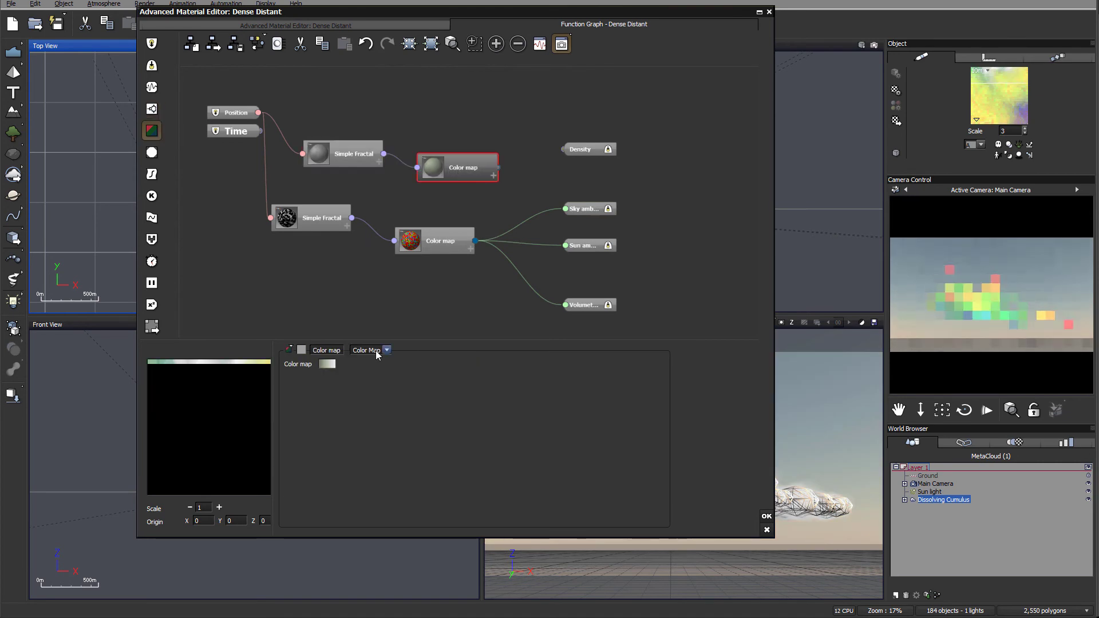
{"action": "left_click", "coordinate": [328, 362]}
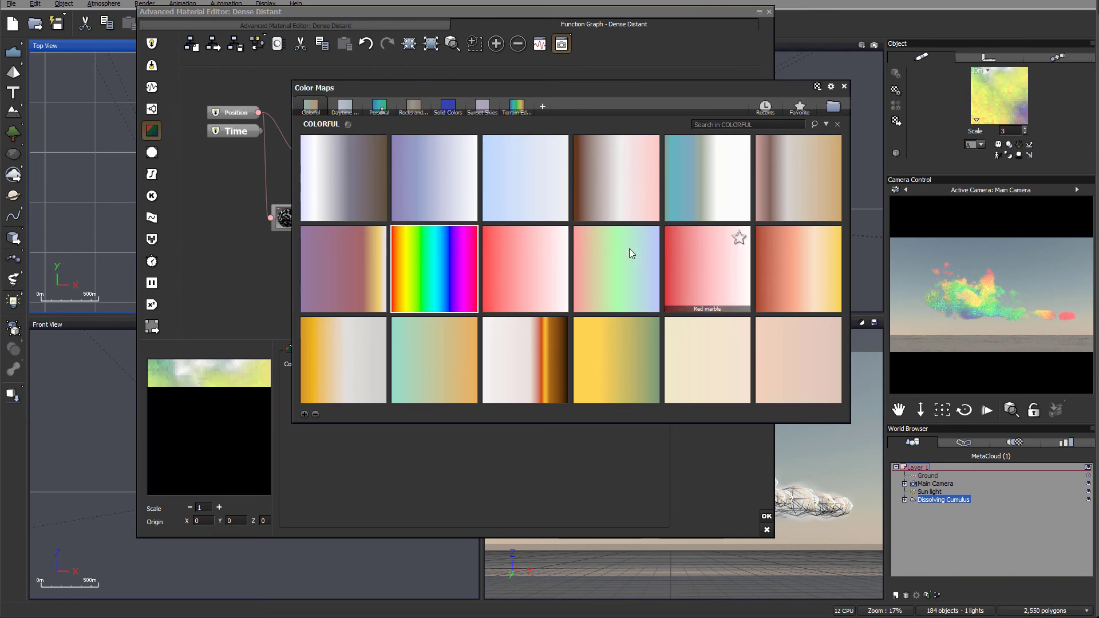
{"action": "double_click", "coordinate": [692, 300]}
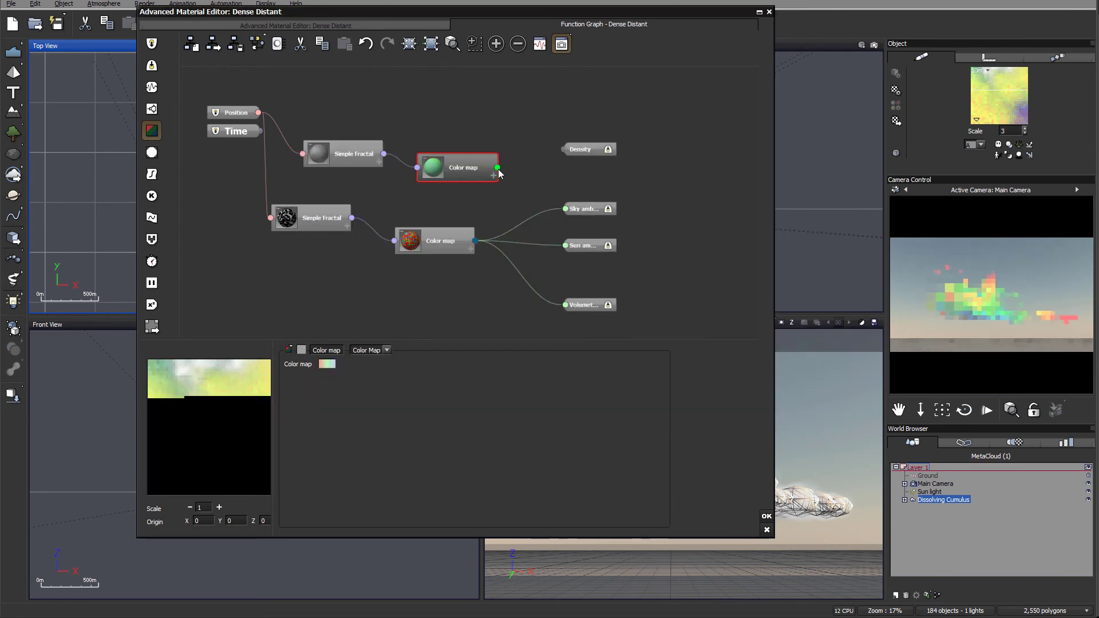
{"action": "left_click_drag", "start_coordinate": [498, 169], "coordinate": [565, 208]}
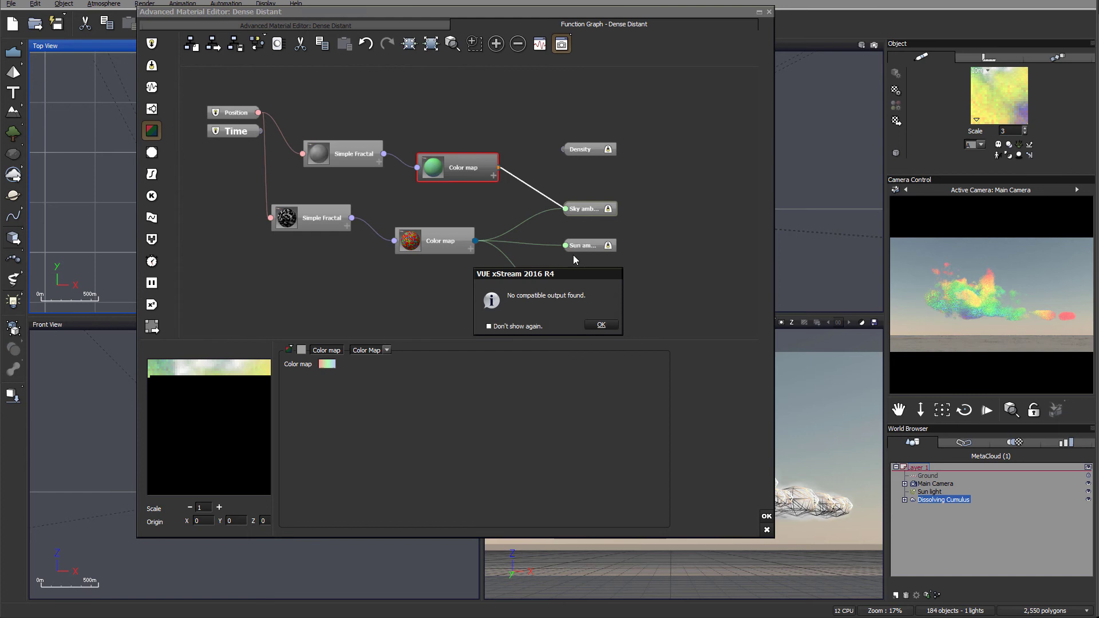
{"action": "left_click", "coordinate": [601, 325]}
{"action": "left_click", "coordinate": [584, 209]}
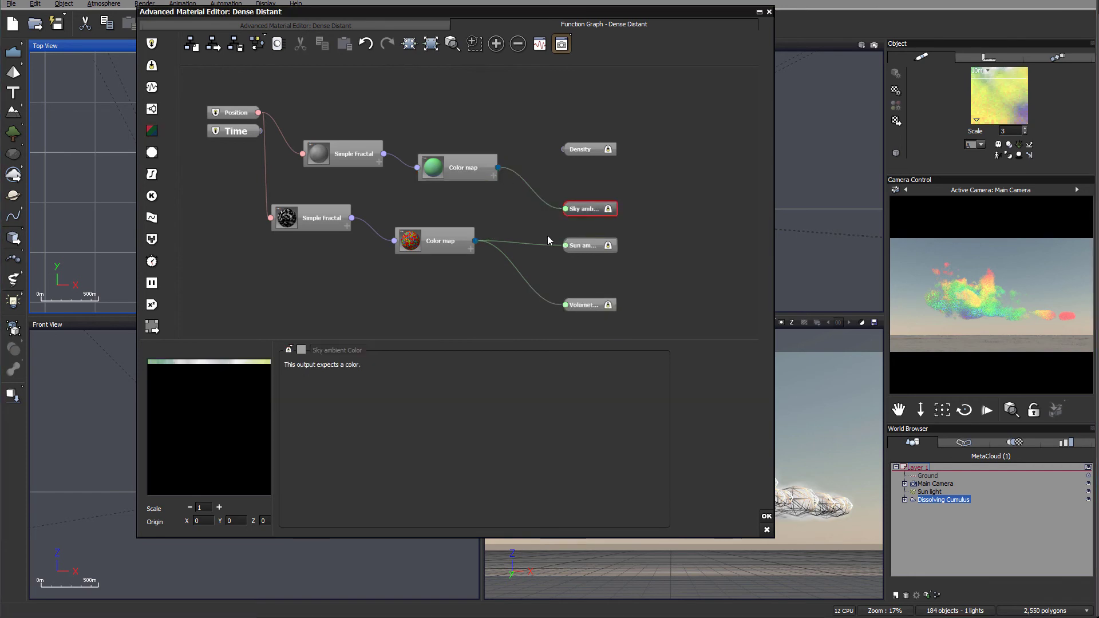
{"action": "left_click_drag", "start_coordinate": [565, 245], "coordinate": [498, 167]}
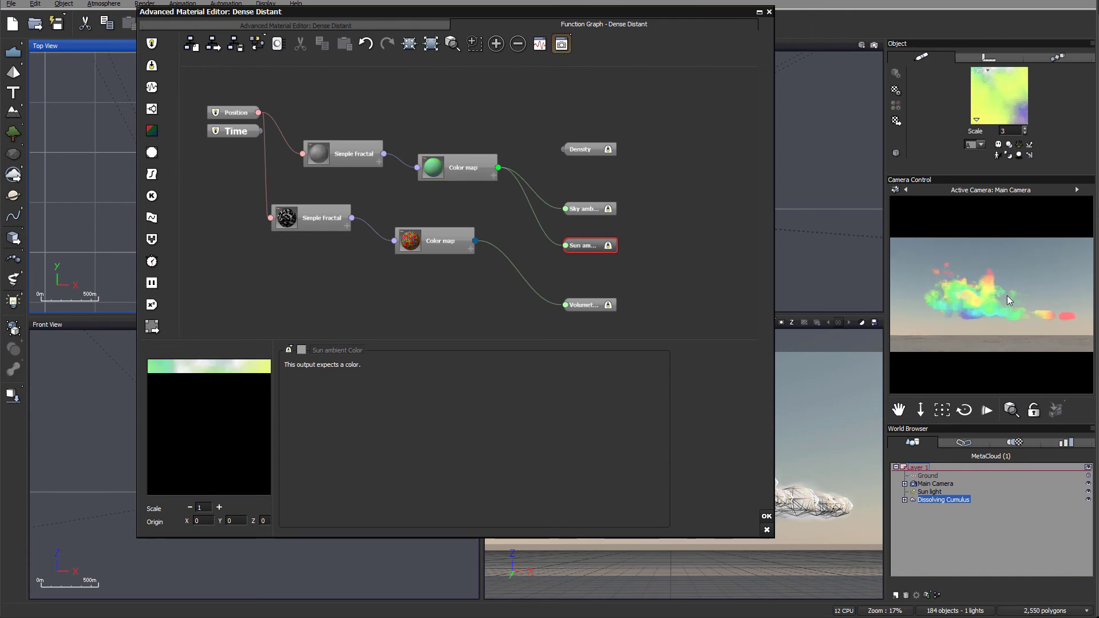
Step: Raise the new Simple Fractal's Gain to 4.52 and return to the main material page
{"action": "left_click", "coordinate": [346, 154]}
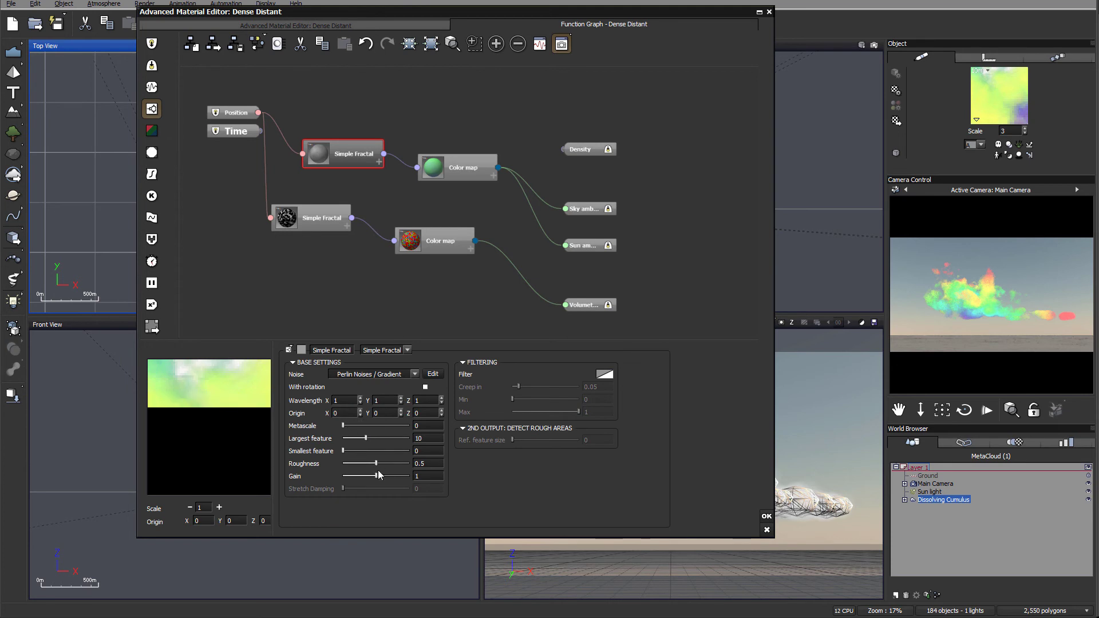
{"action": "left_click_drag", "start_coordinate": [376, 476], "coordinate": [397, 476]}
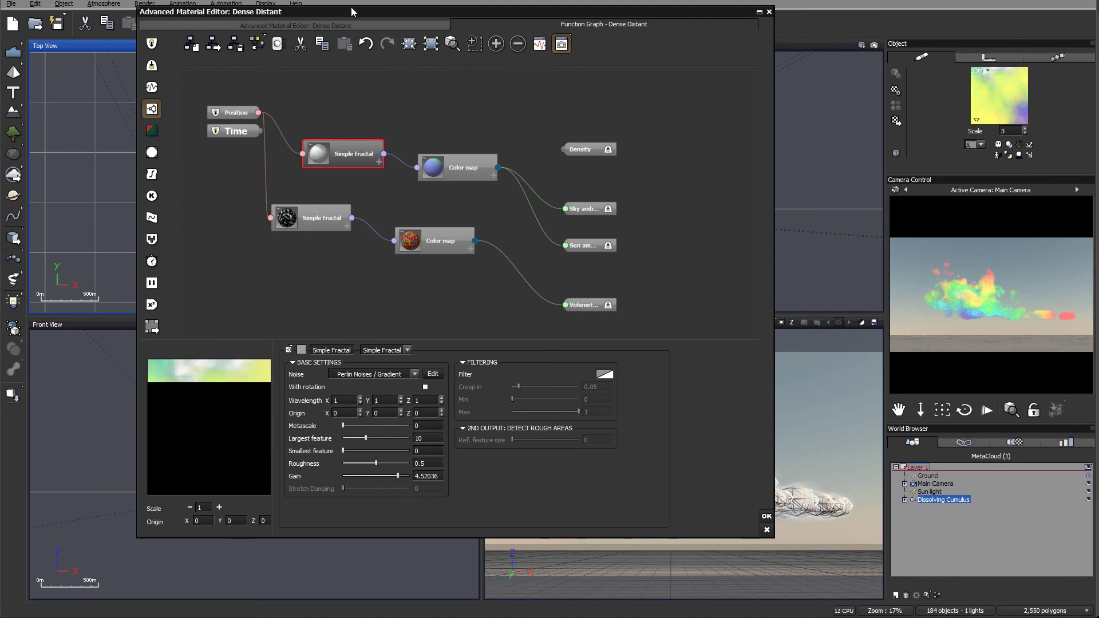
{"action": "left_click", "coordinate": [341, 26]}
Step: Set shadow density 59%, feathers 45%, variations 49% and roughness 60% in Cloud Settings
{"action": "left_click_drag", "start_coordinate": [438, 9], "coordinate": [510, 35]}
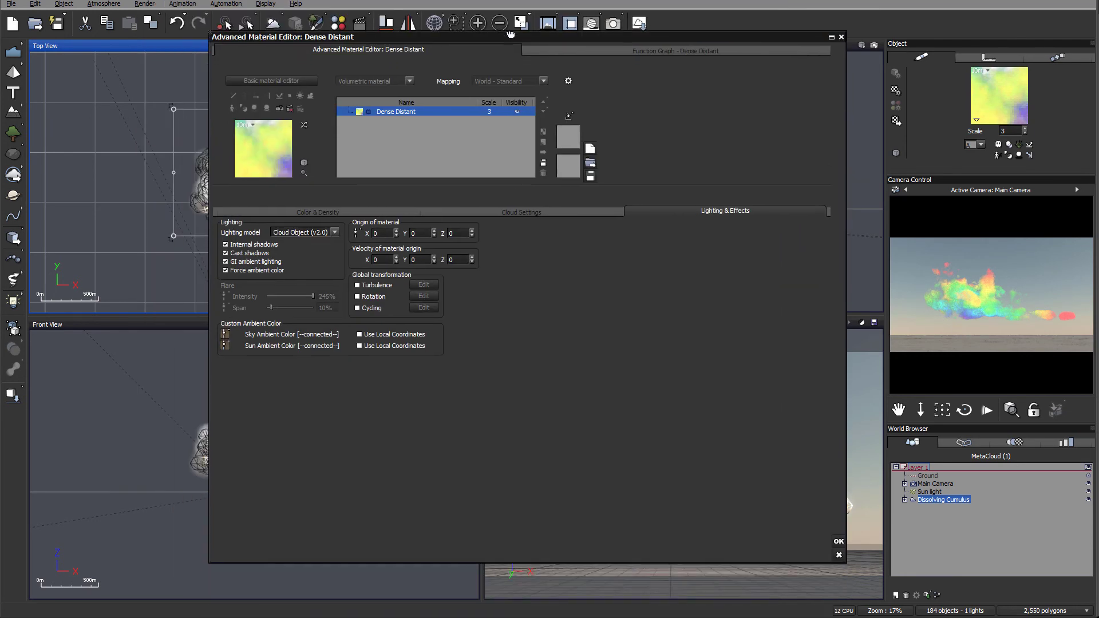
{"action": "left_click", "coordinate": [496, 211]}
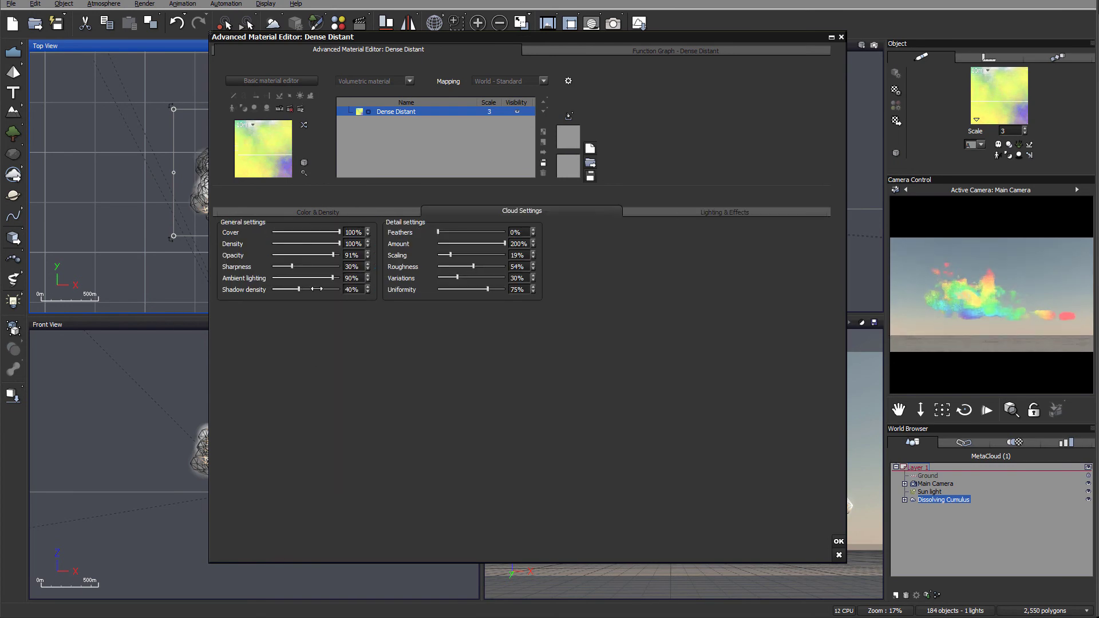
{"action": "left_click_drag", "start_coordinate": [299, 289], "coordinate": [312, 289]}
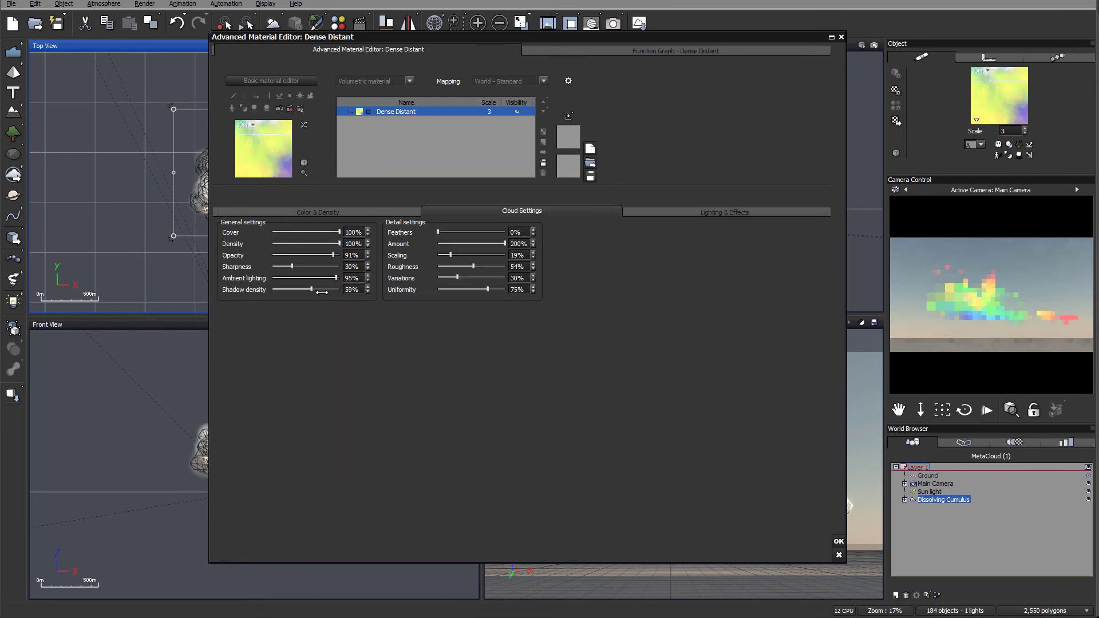
{"action": "left_click_drag", "start_coordinate": [438, 233], "coordinate": [454, 232]}
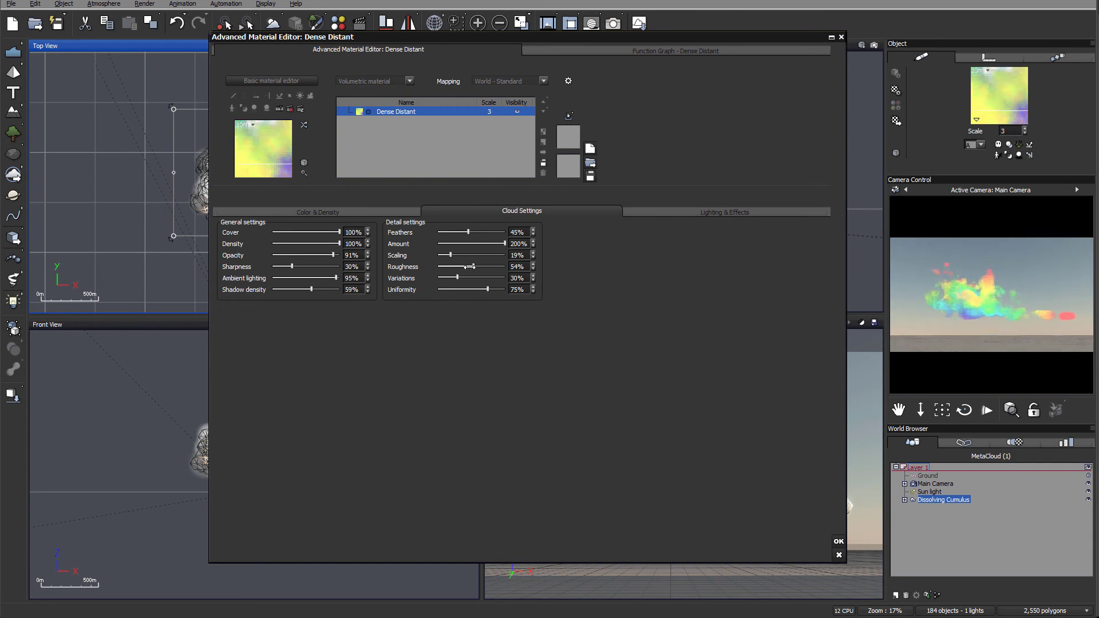
{"action": "left_click_drag", "start_coordinate": [458, 278], "coordinate": [491, 290]}
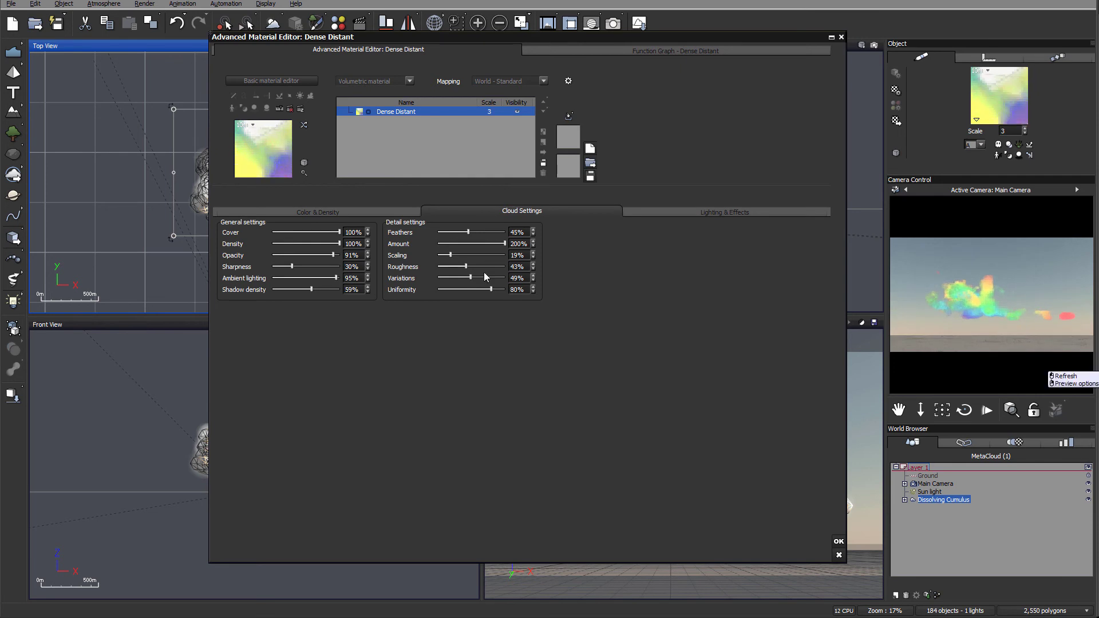
{"action": "left_click_drag", "start_coordinate": [464, 266], "coordinate": [489, 266]}
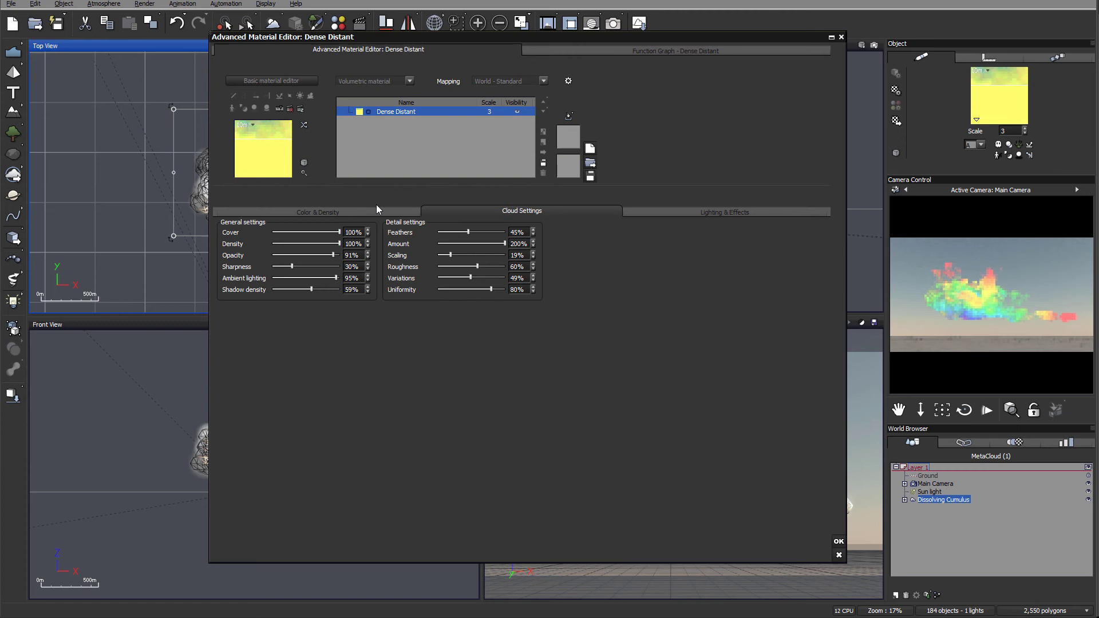
Step: Close the material editor and copy the candy cloud material
{"action": "left_click", "coordinate": [839, 542]}
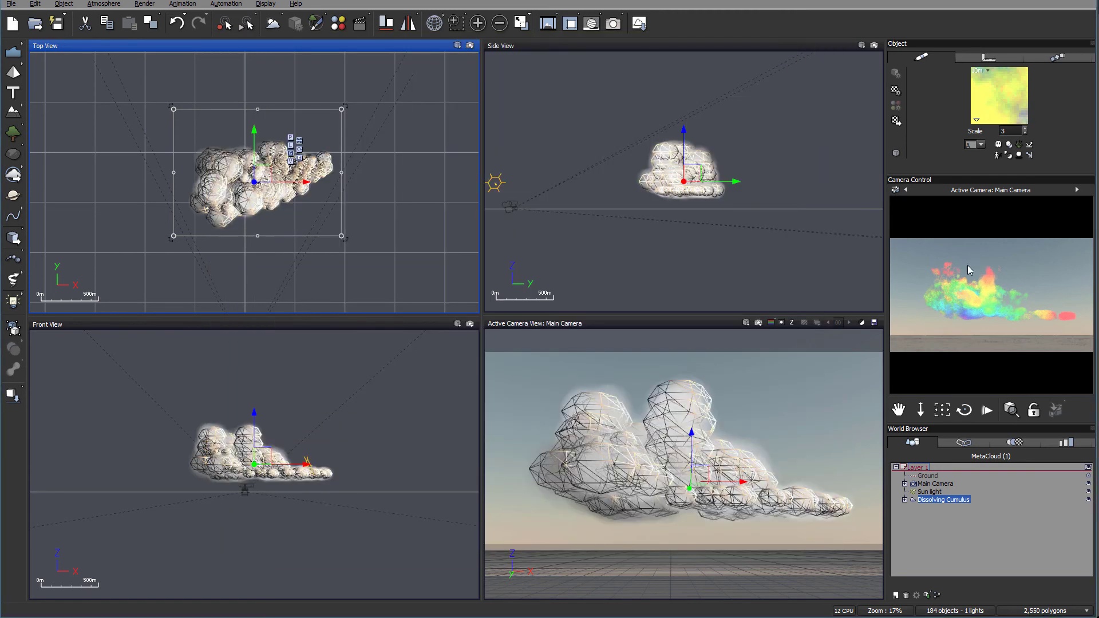
{"action": "right_click", "coordinate": [990, 96]}
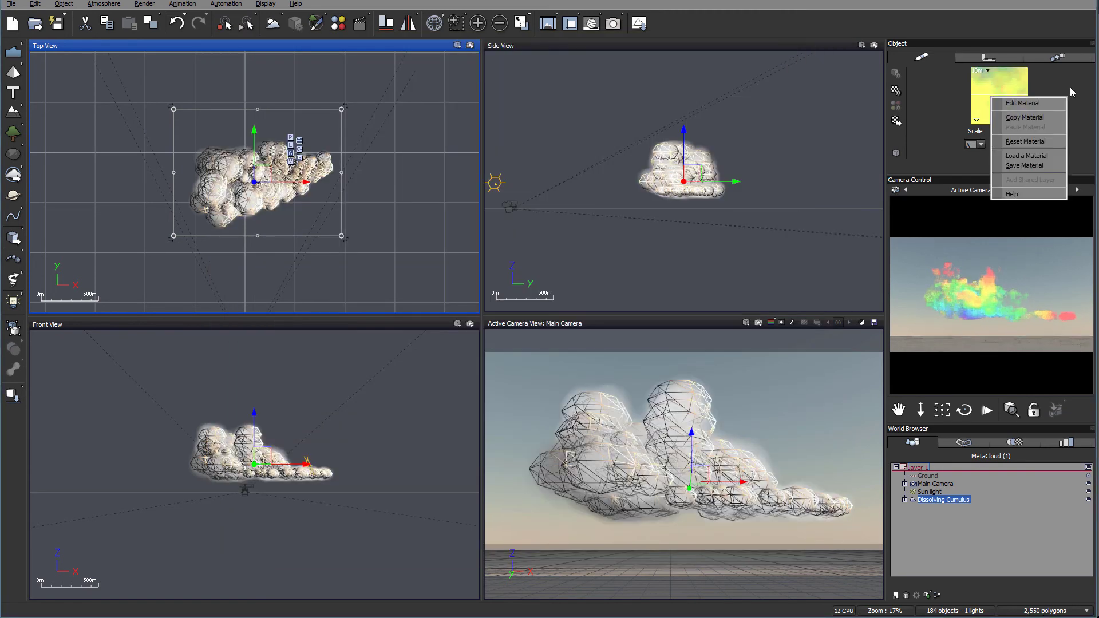
{"action": "left_click", "coordinate": [1025, 117]}
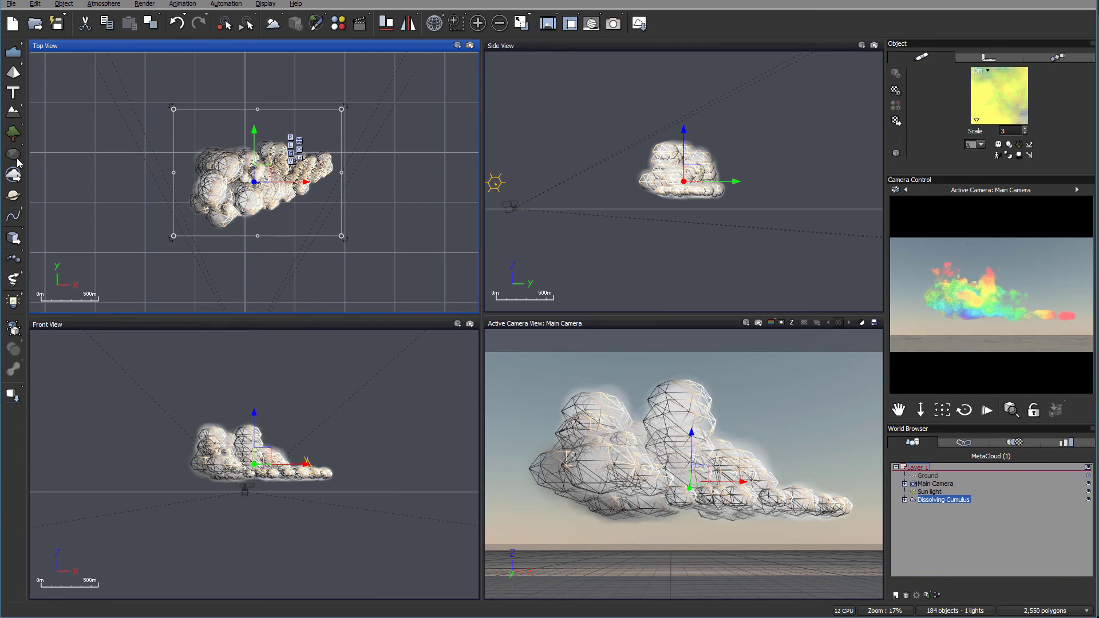
Step: Add a Dissolving Cumulus cloud, paste the candy material onto it, and rotate it horizontal
{"action": "left_click", "coordinate": [13, 175]}
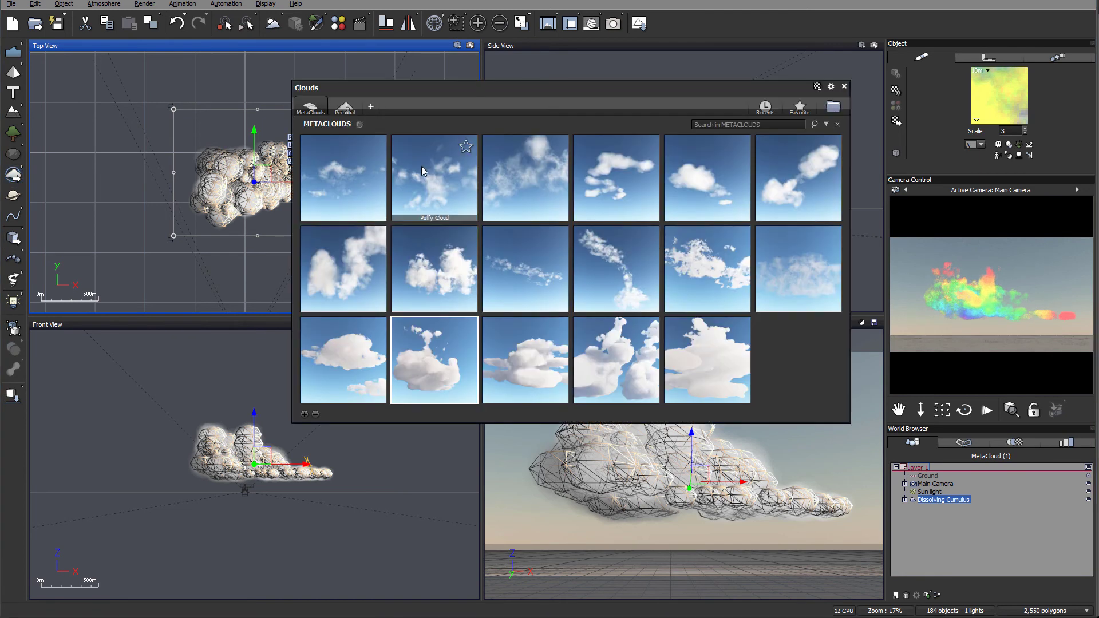
{"action": "double_click", "coordinate": [413, 360]}
{"action": "left_click_drag", "start_coordinate": [269, 177], "coordinate": [367, 75]}
{"action": "right_click_drag", "start_coordinate": [367, 75], "coordinate": [396, 181]}
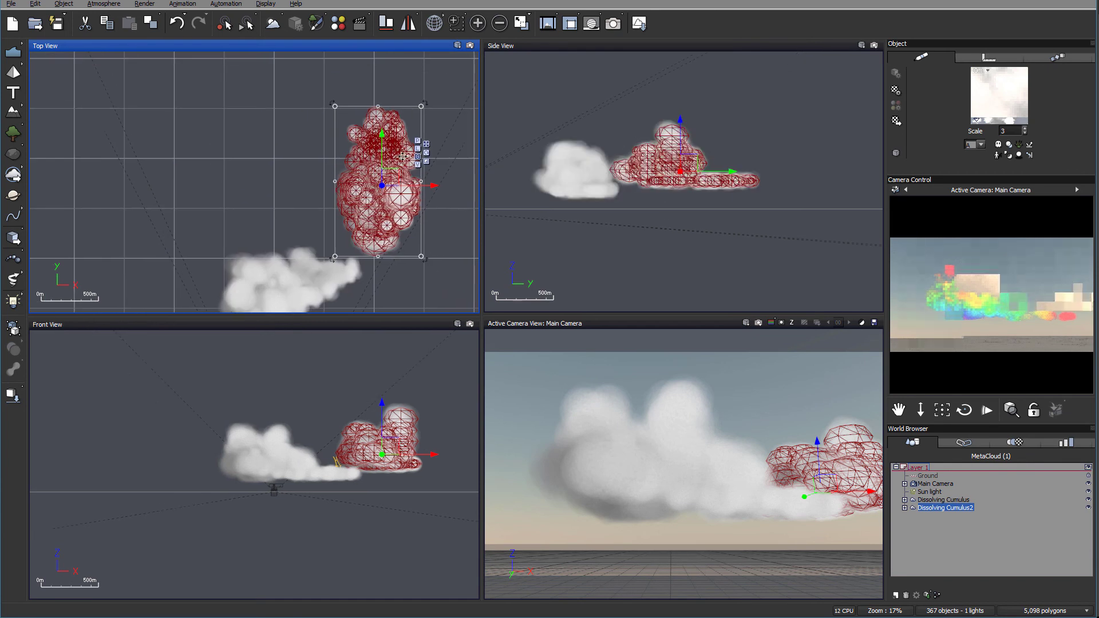
{"action": "right_click", "coordinate": [1004, 82]}
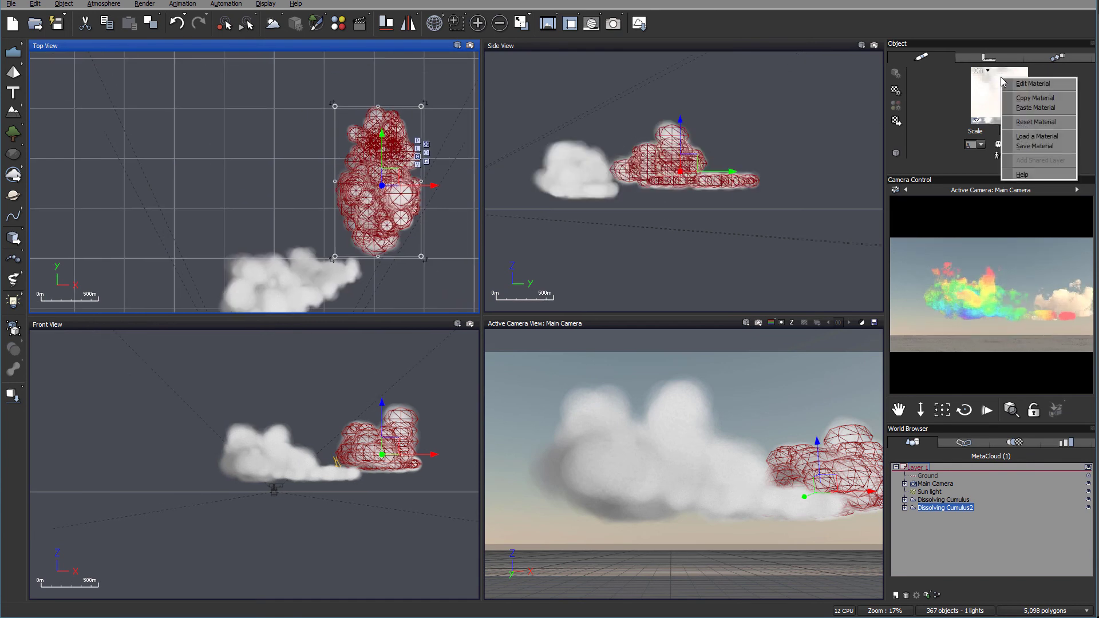
{"action": "left_click", "coordinate": [1035, 108]}
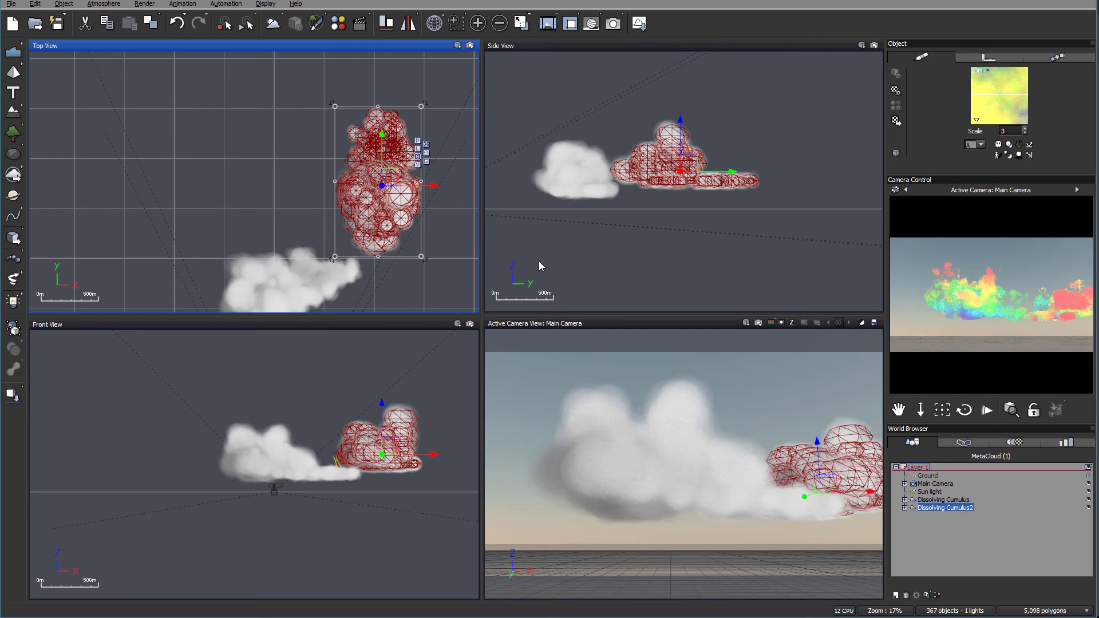
{"action": "left_click_drag", "start_coordinate": [440, 264], "coordinate": [422, 91]}
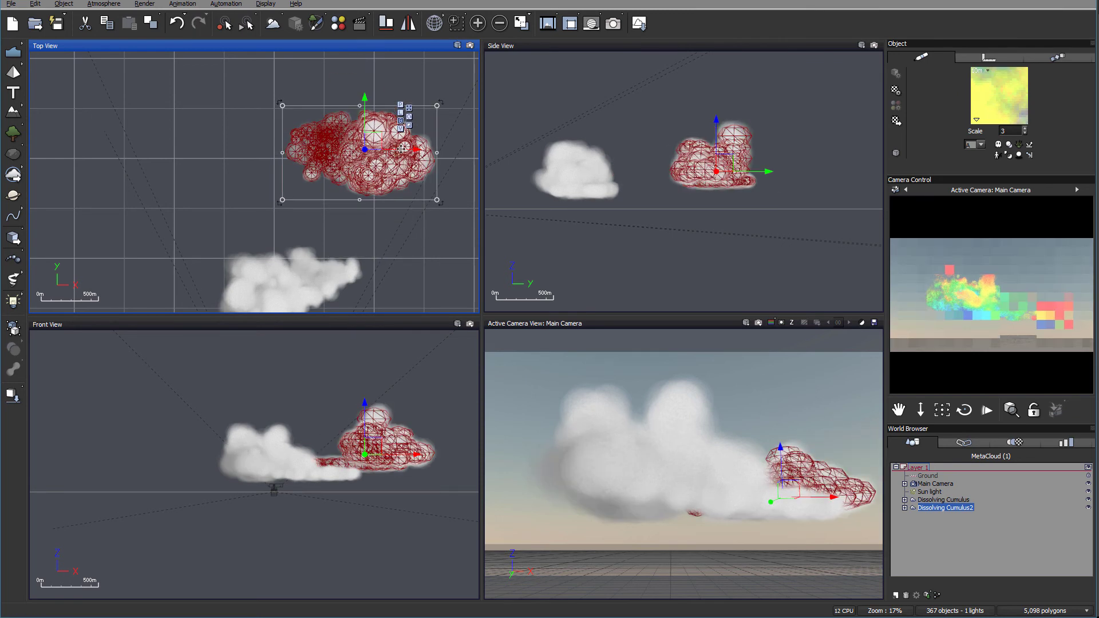
{"action": "left_click_drag", "start_coordinate": [378, 144], "coordinate": [432, 145]}
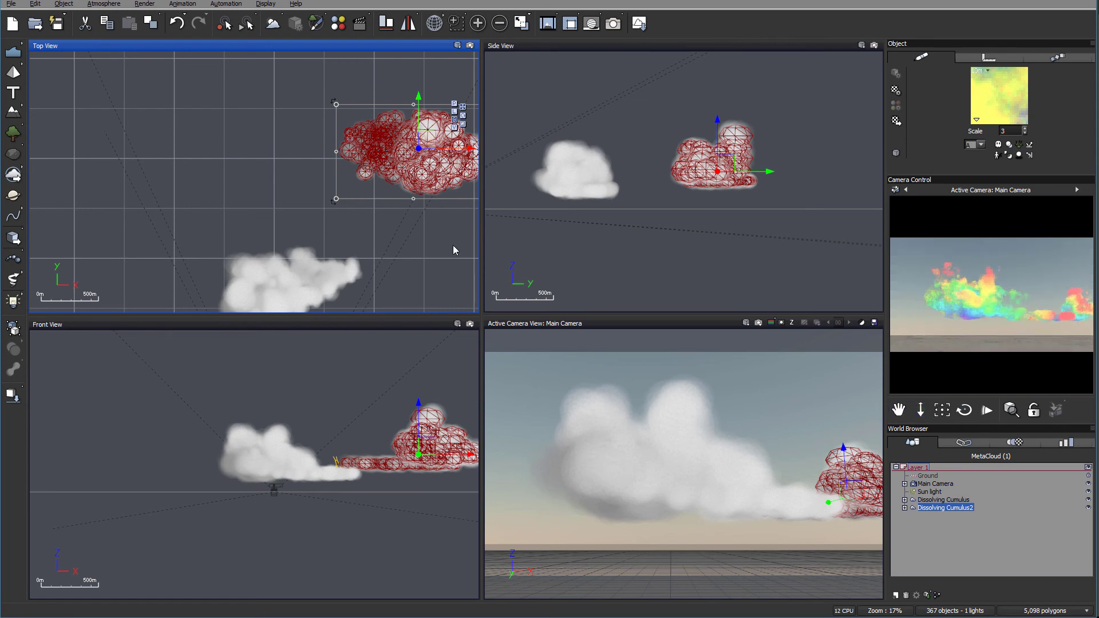
Step: Reselect the original Dissolving Cumulus cloud and redo its undone changes
{"action": "left_click", "coordinate": [367, 201]}
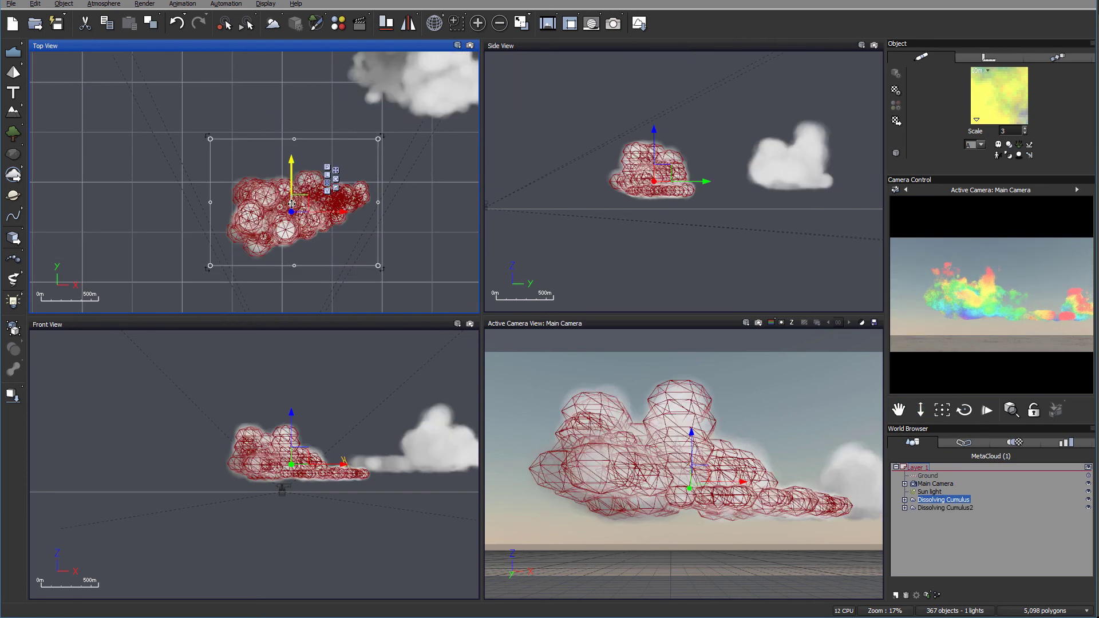
{"action": "key", "text": "ctrl+y"}
{"action": "key", "text": "ctrl+y"}
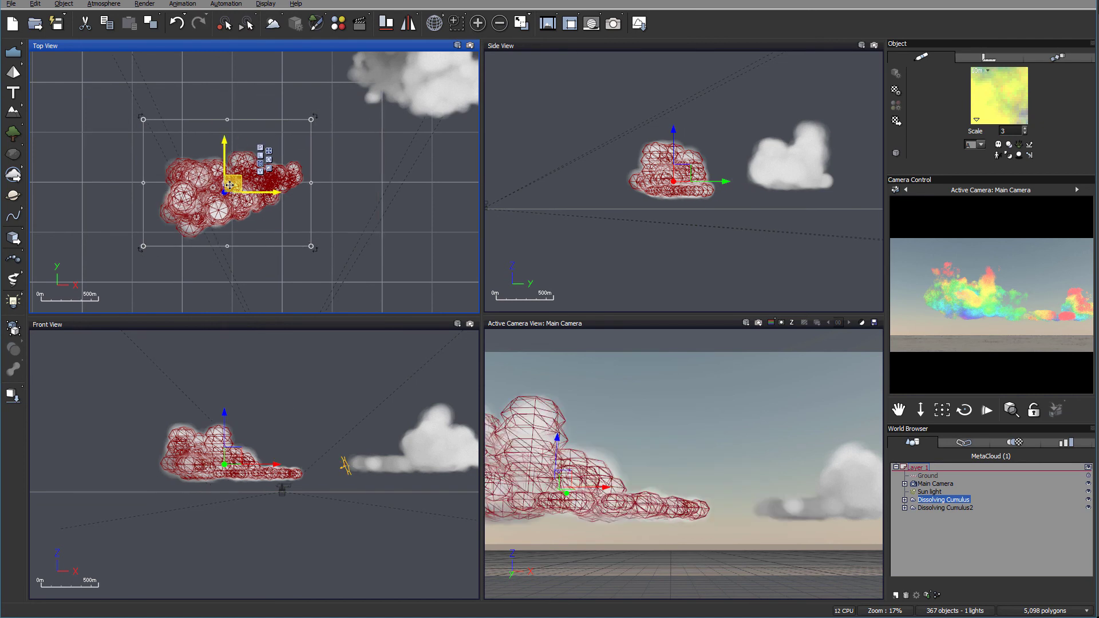
{"action": "left_click", "coordinate": [690, 167]}
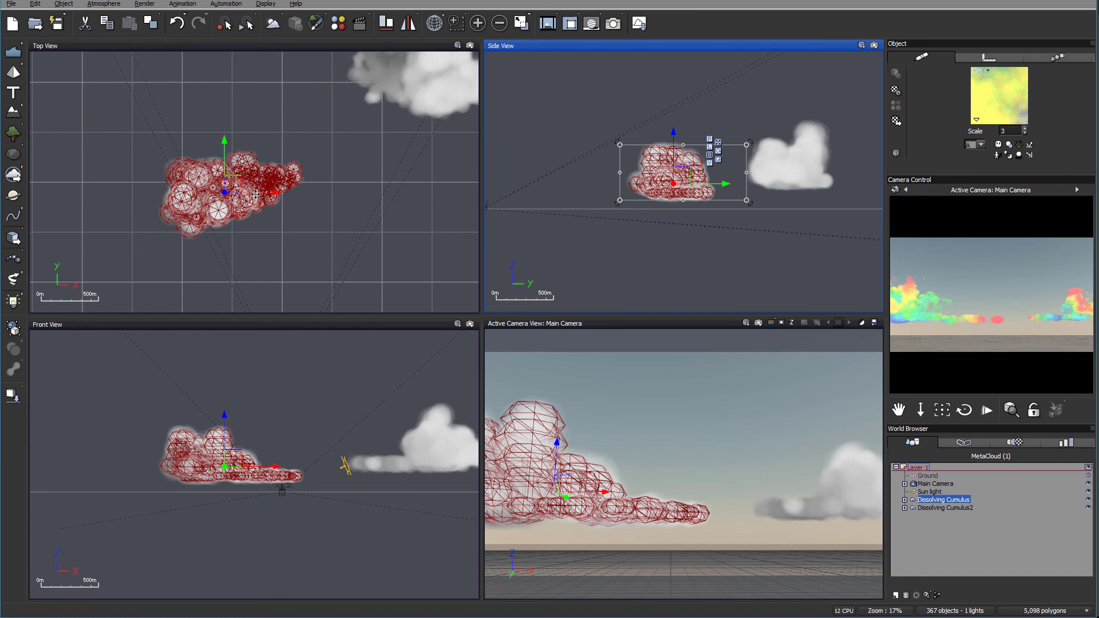
{"action": "left_click", "coordinate": [291, 216]}
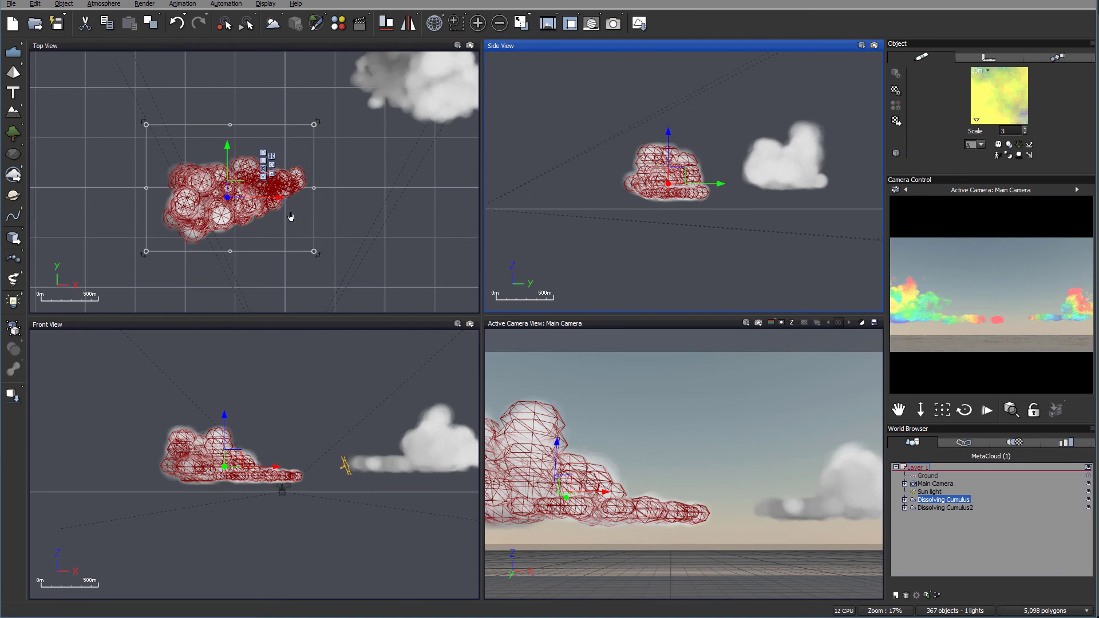
Step: Add Dissolving Cumulus3 from the MetaCloud presets and move it up in the Top view
{"action": "left_click", "coordinate": [13, 175]}
{"action": "double_click", "coordinate": [450, 341]}
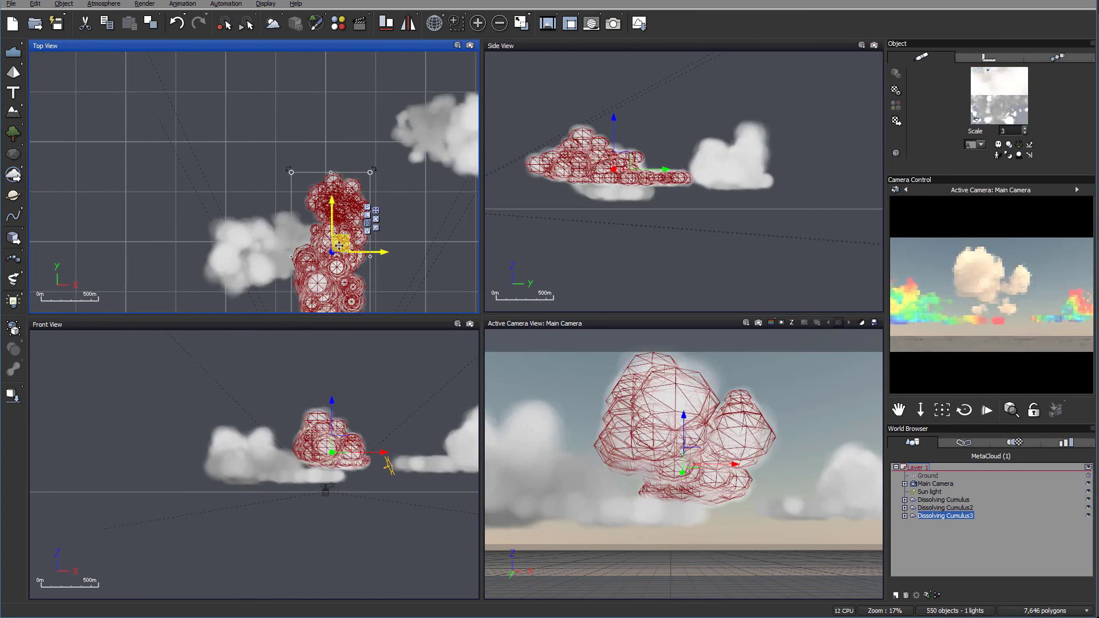
{"action": "left_click_drag", "start_coordinate": [348, 207], "coordinate": [359, 107]}
{"action": "left_click_drag", "start_coordinate": [382, 240], "coordinate": [422, 309]}
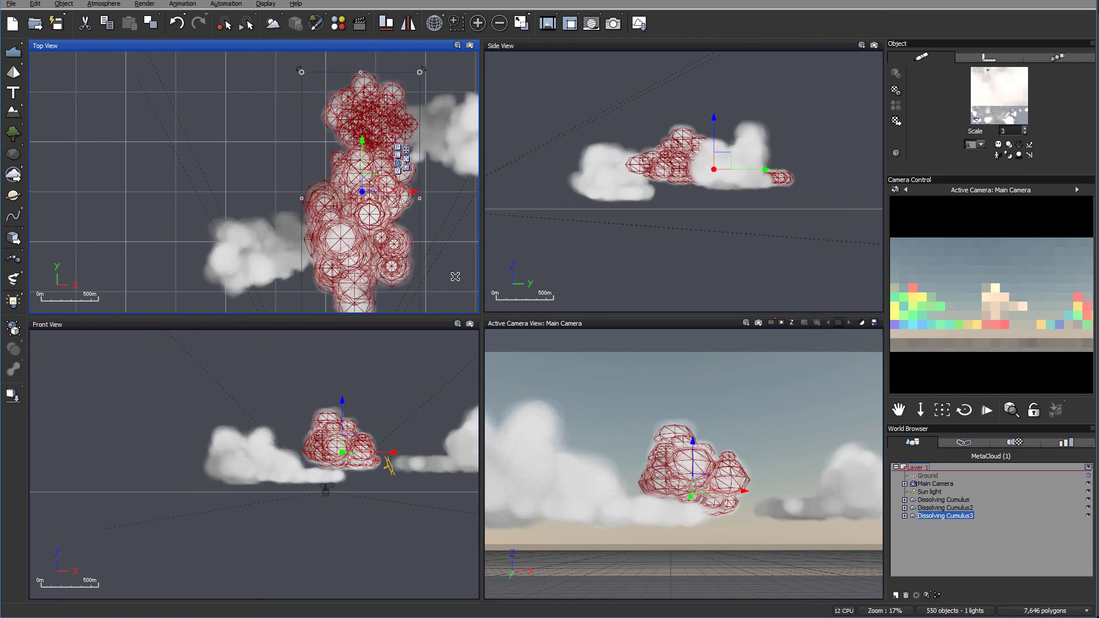
{"action": "key", "text": "ctrl+z"}
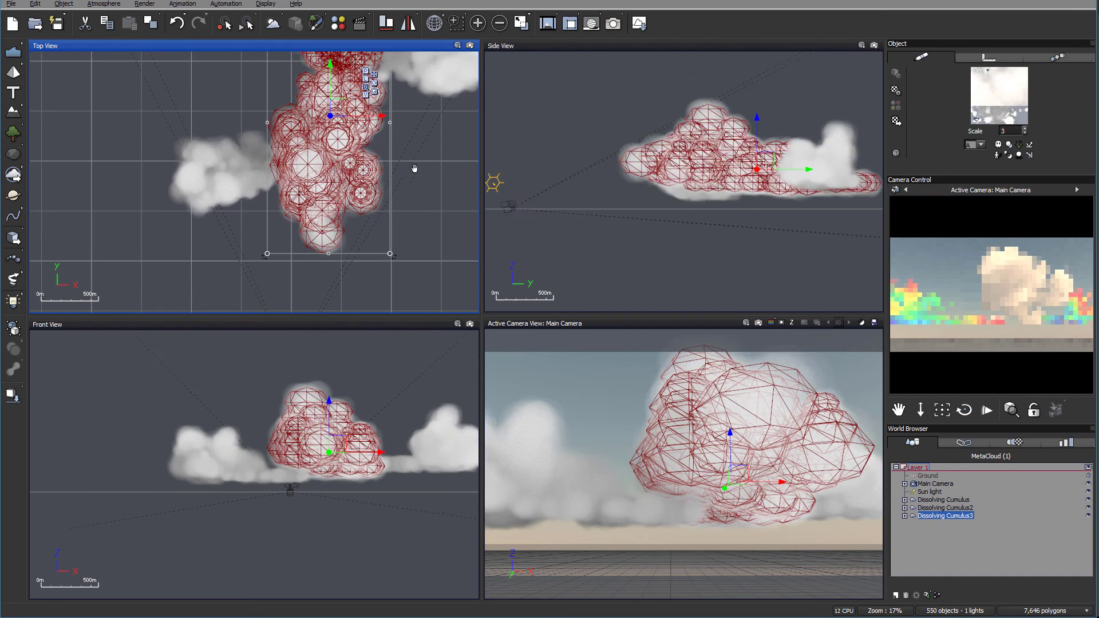
{"action": "left_click_drag", "start_coordinate": [345, 123], "coordinate": [309, 81]}
Step: Paste the colourful material onto Dissolving Cumulus3, rotate it flat, and set it just above the others
{"action": "right_click", "coordinate": [995, 95]}
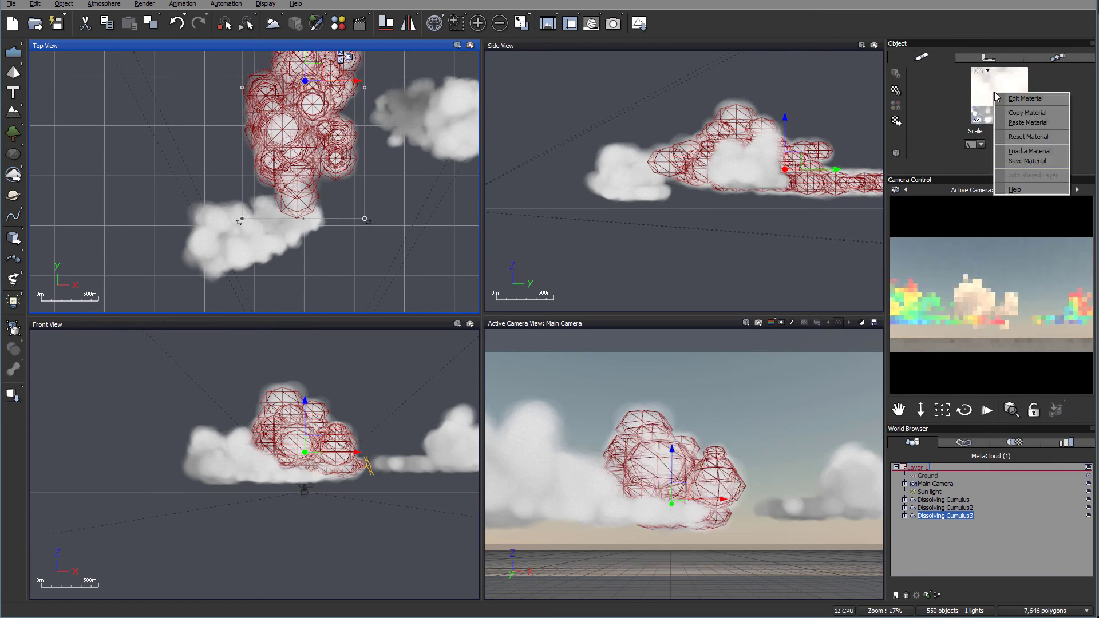
{"action": "left_click", "coordinate": [1016, 121]}
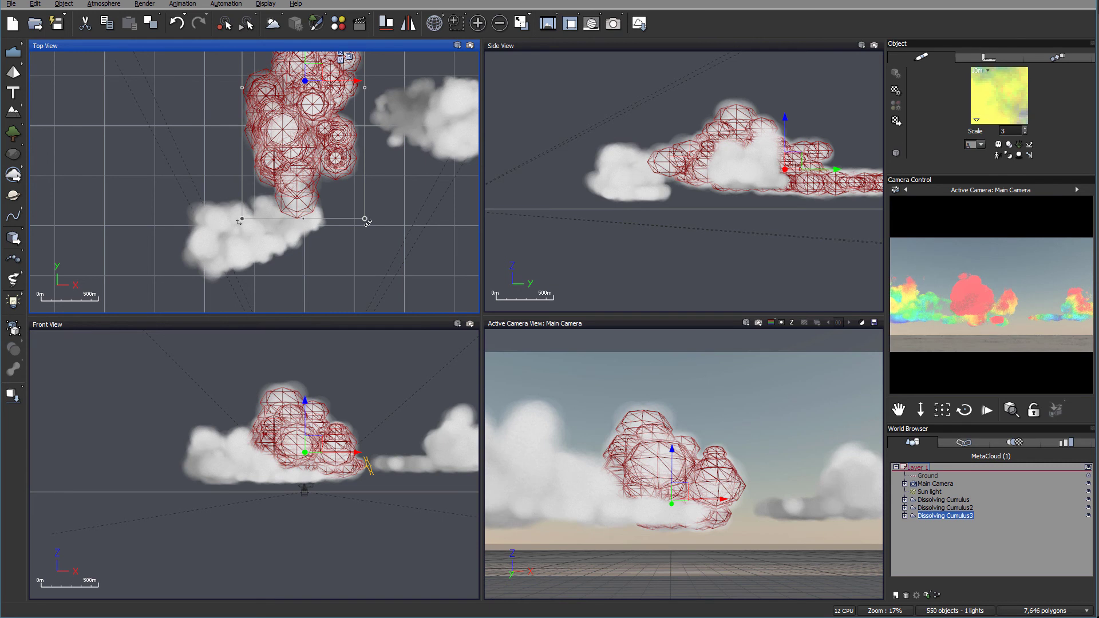
{"action": "left_click_drag", "start_coordinate": [292, 235], "coordinate": [482, 173]}
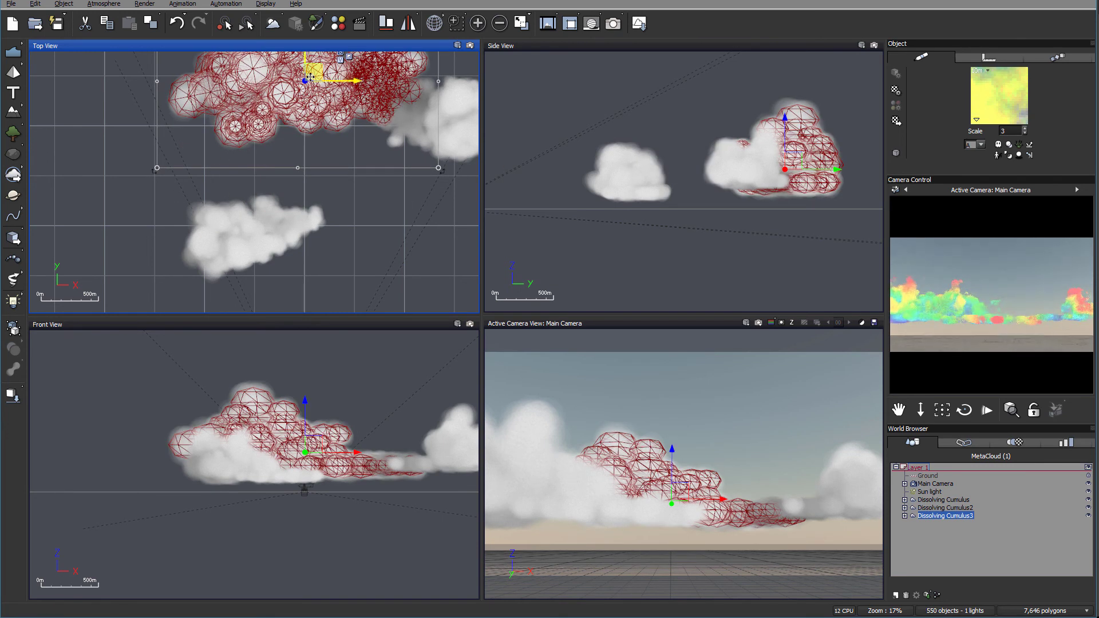
{"action": "left_click_drag", "start_coordinate": [315, 82], "coordinate": [339, 146]}
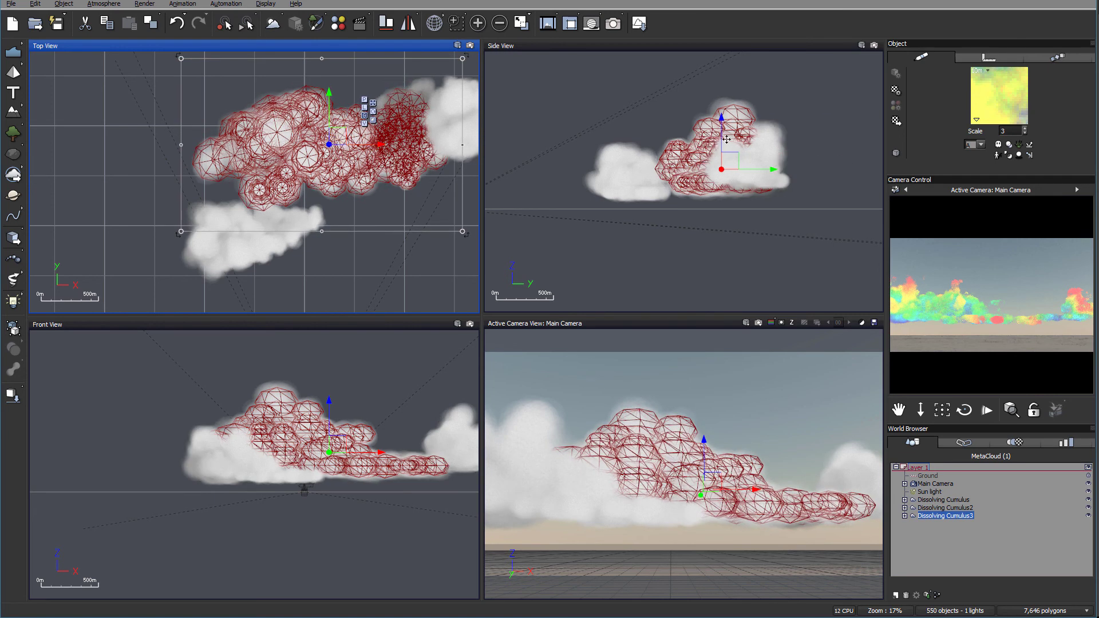
{"action": "left_click_drag", "start_coordinate": [724, 162], "coordinate": [705, 113]}
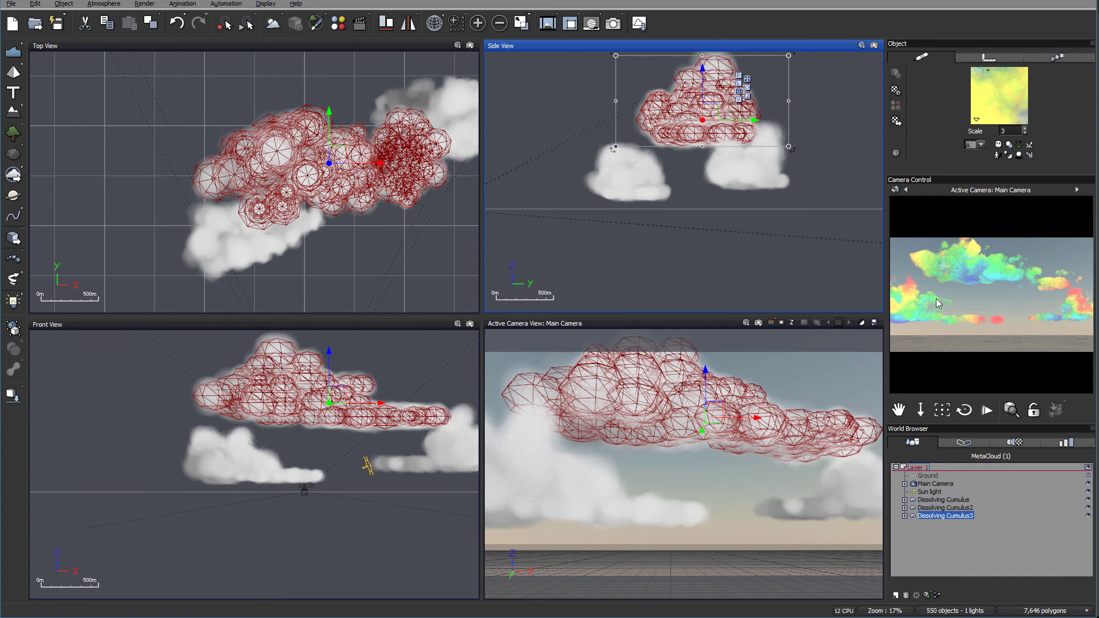
{"action": "left_click_drag", "start_coordinate": [673, 98], "coordinate": [661, 116]}
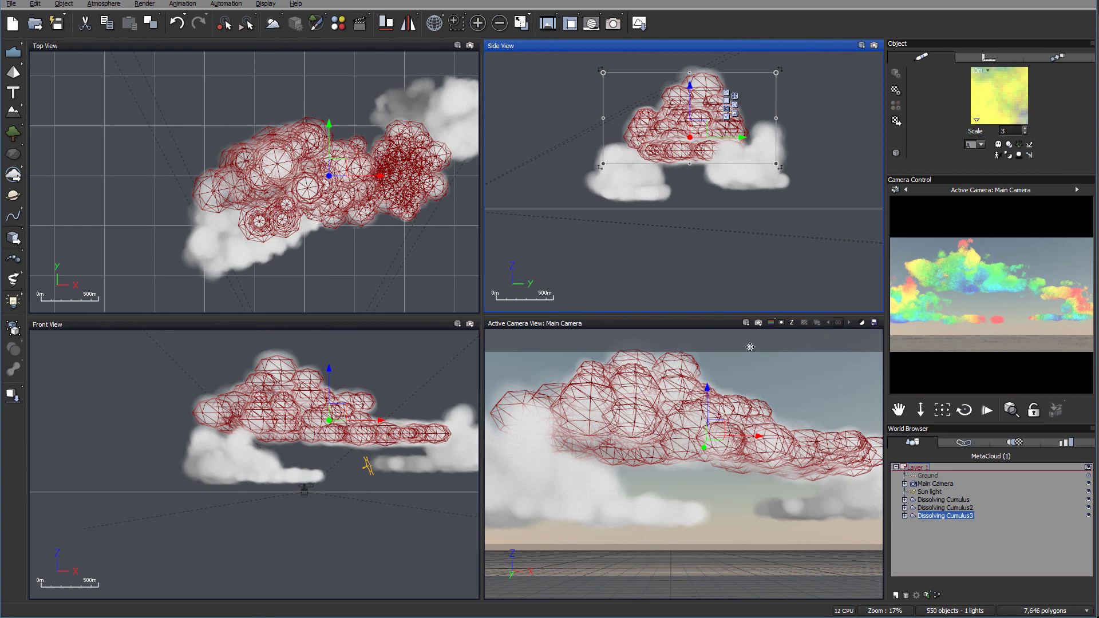
Step: Render a test image of the three clouds and dismiss the gamma and post-render dialogs
{"action": "left_click", "coordinate": [623, 28]}
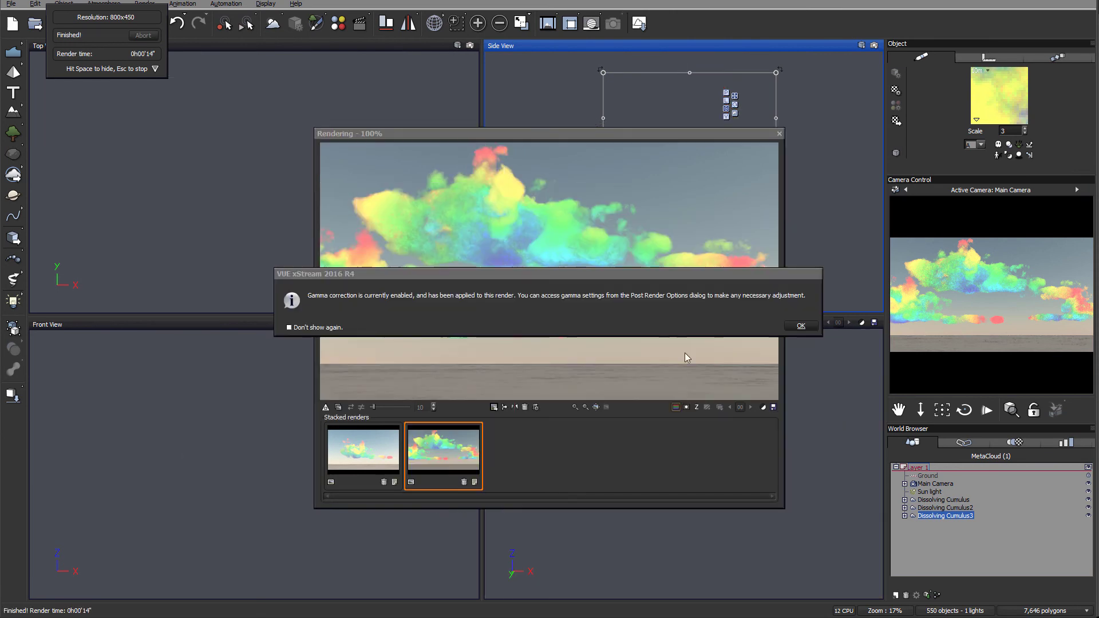
{"action": "left_click", "coordinate": [792, 330]}
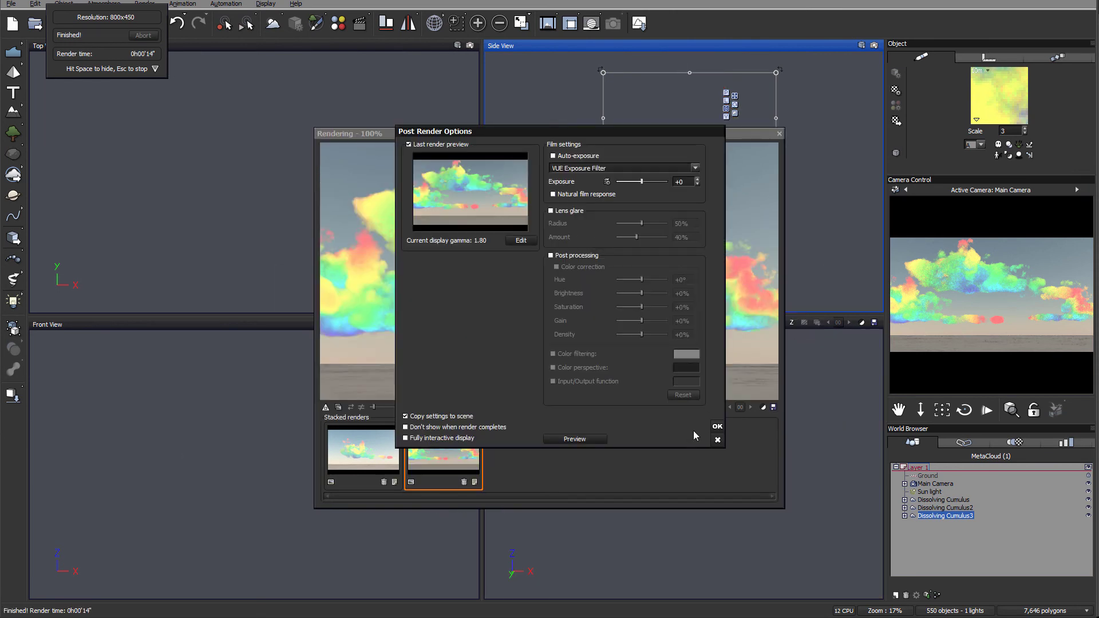
{"action": "left_click", "coordinate": [717, 428]}
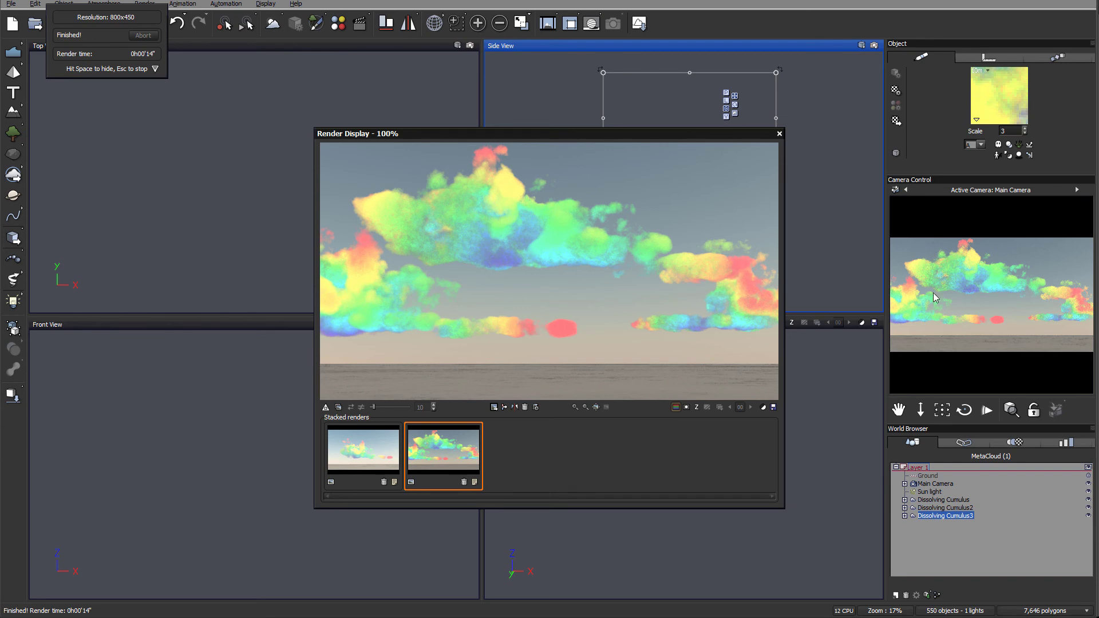
Step: Close the render, select all three clouds, and open the Dense Distant material's function graph
{"action": "left_click", "coordinate": [779, 134]}
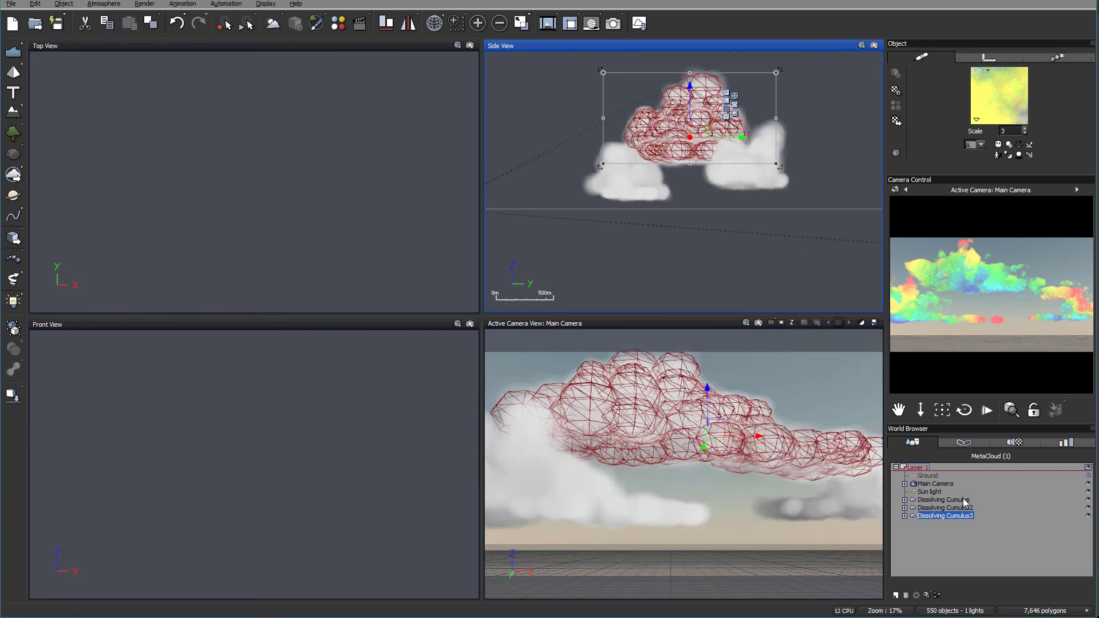
{"action": "left_click", "coordinate": [965, 501]}
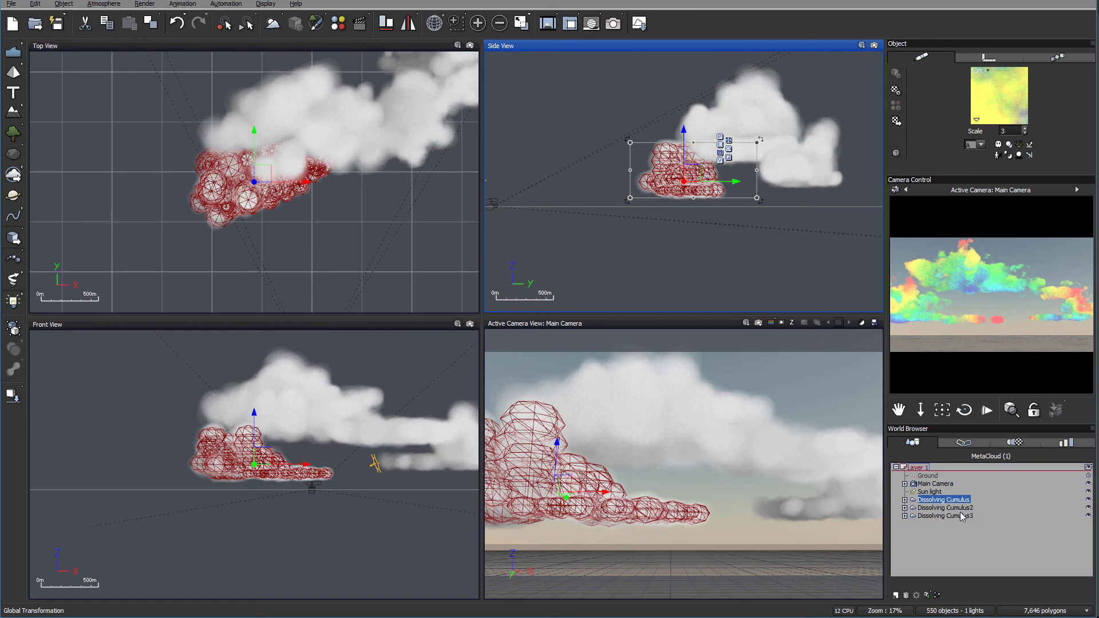
{"action": "left_click", "coordinate": [962, 516], "text": "shift"}
{"action": "double_click", "coordinate": [972, 97]}
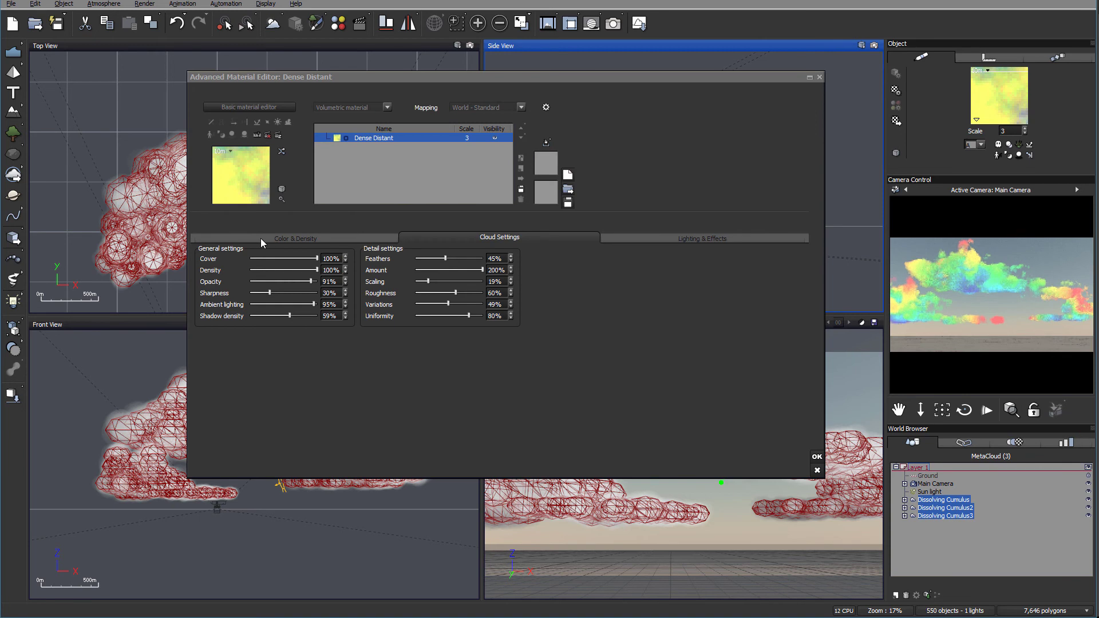
{"action": "left_click", "coordinate": [259, 239]}
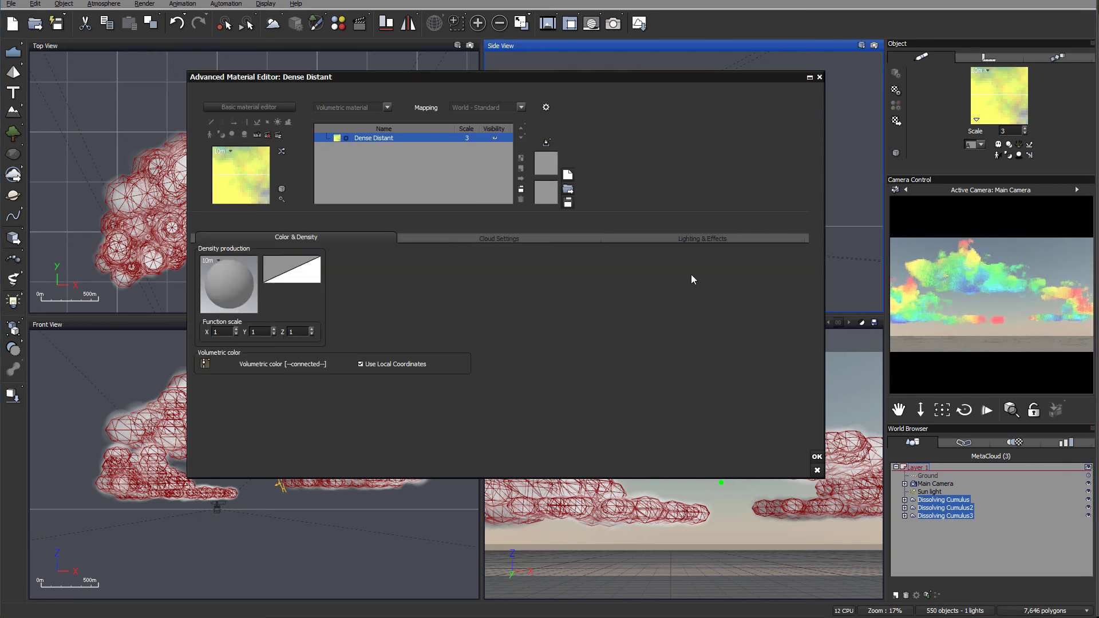
{"action": "key", "text": "F4"}
{"action": "left_click_drag", "start_coordinate": [604, 72], "coordinate": [591, 26]}
Step: Apply the pastel red-green-blue colour map, reset the fractal's filter, and lower its roughness to about 0.38
{"action": "left_click", "coordinate": [512, 256]}
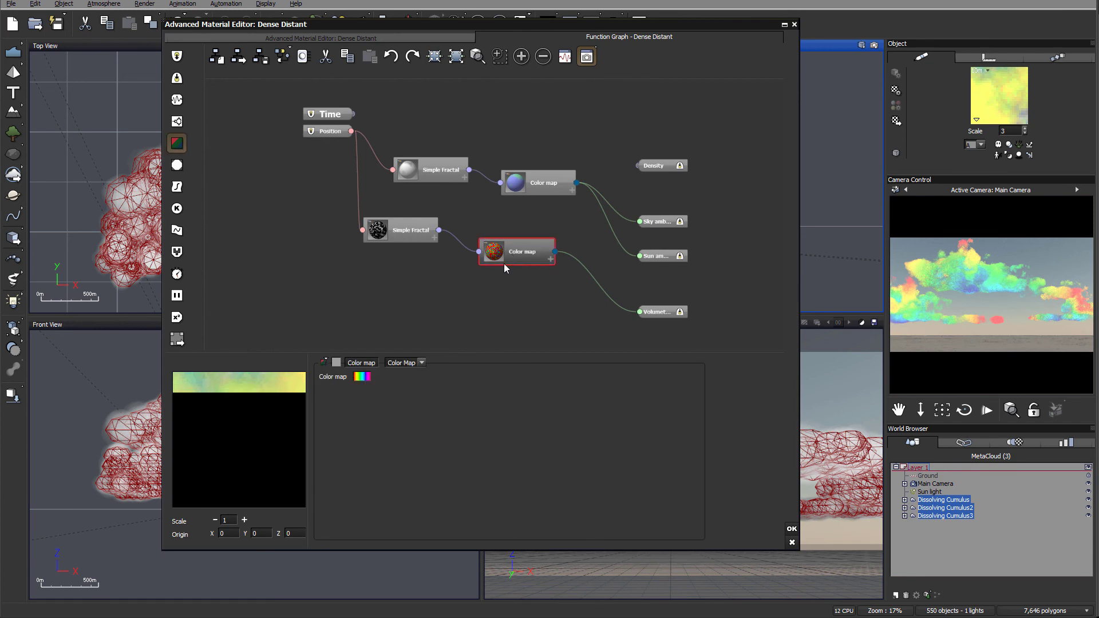
{"action": "left_click", "coordinate": [362, 377]}
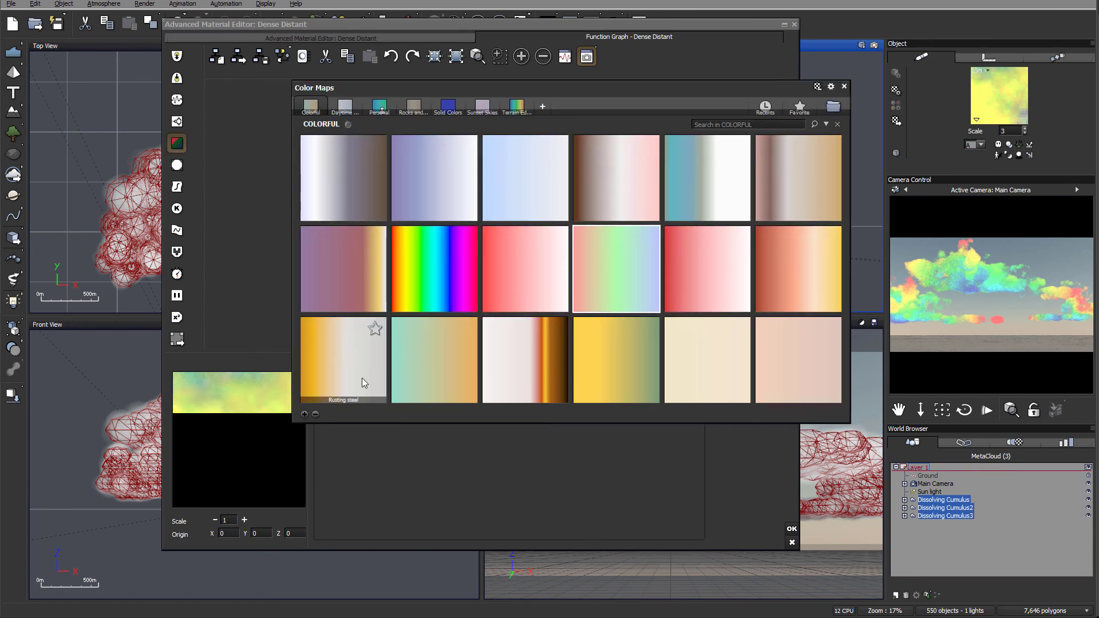
{"action": "double_click", "coordinate": [621, 302]}
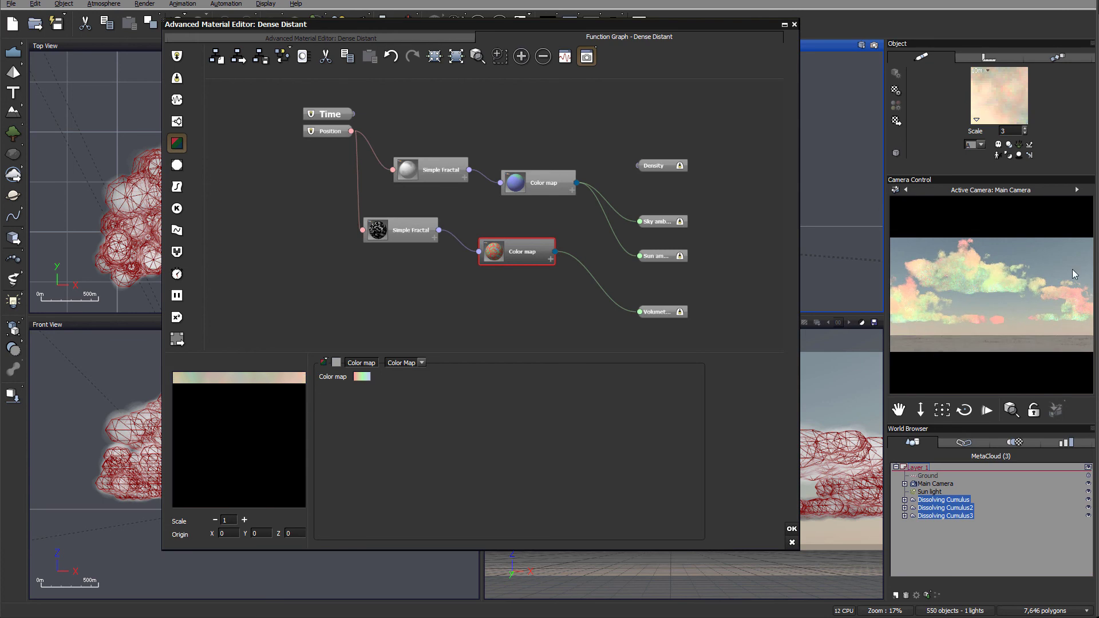
{"action": "left_click", "coordinate": [409, 232]}
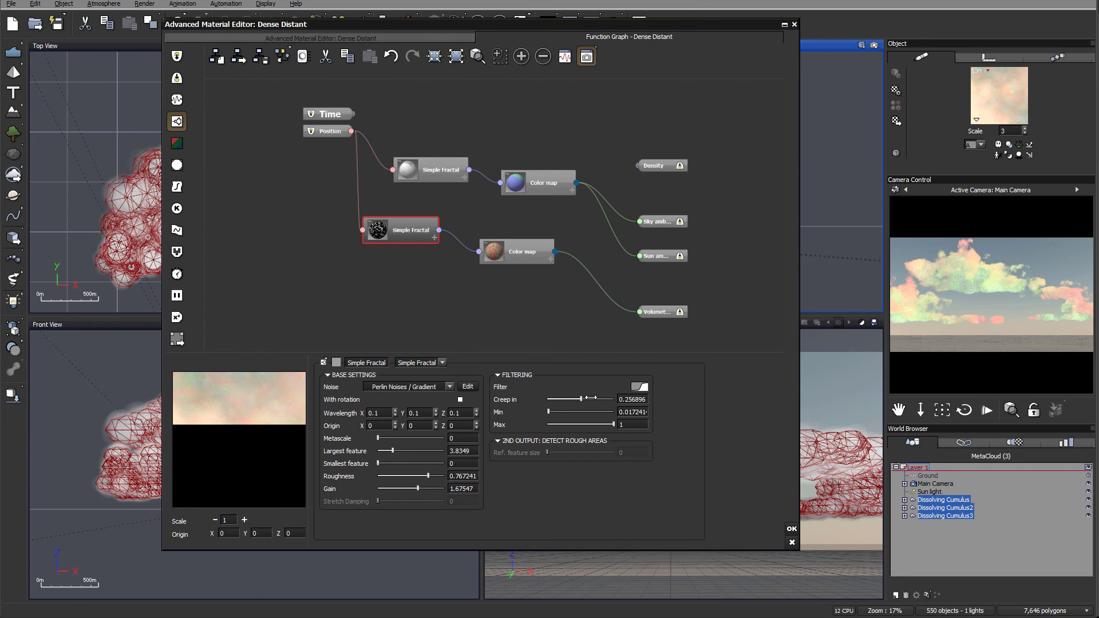
{"action": "left_click_drag", "start_coordinate": [582, 399], "coordinate": [583, 397]}
{"action": "left_click", "coordinate": [640, 387]}
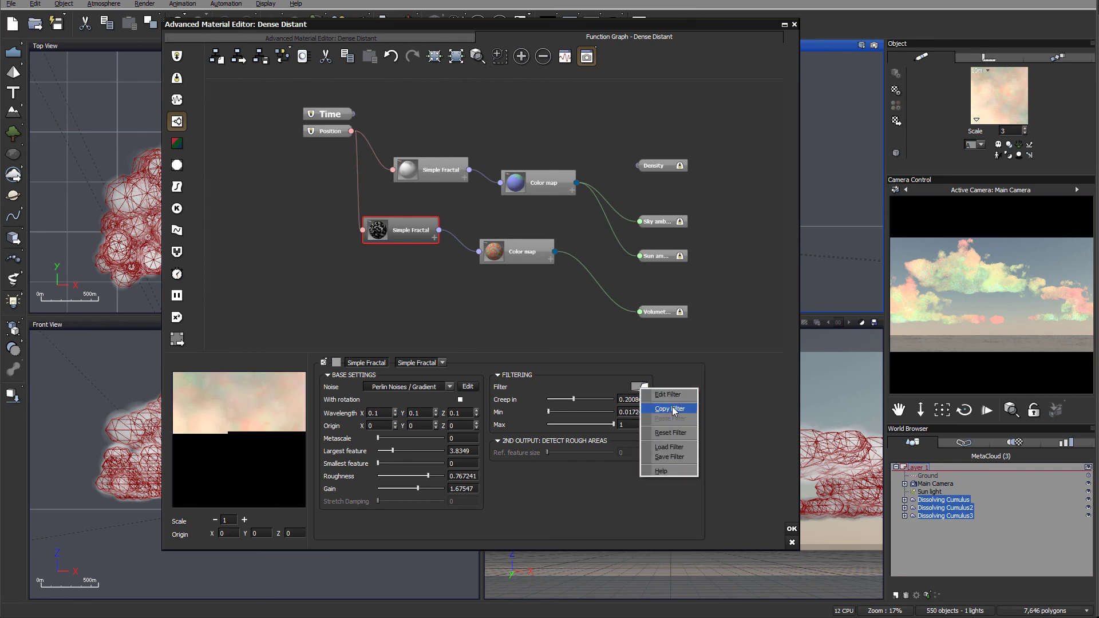
{"action": "left_click", "coordinate": [671, 433]}
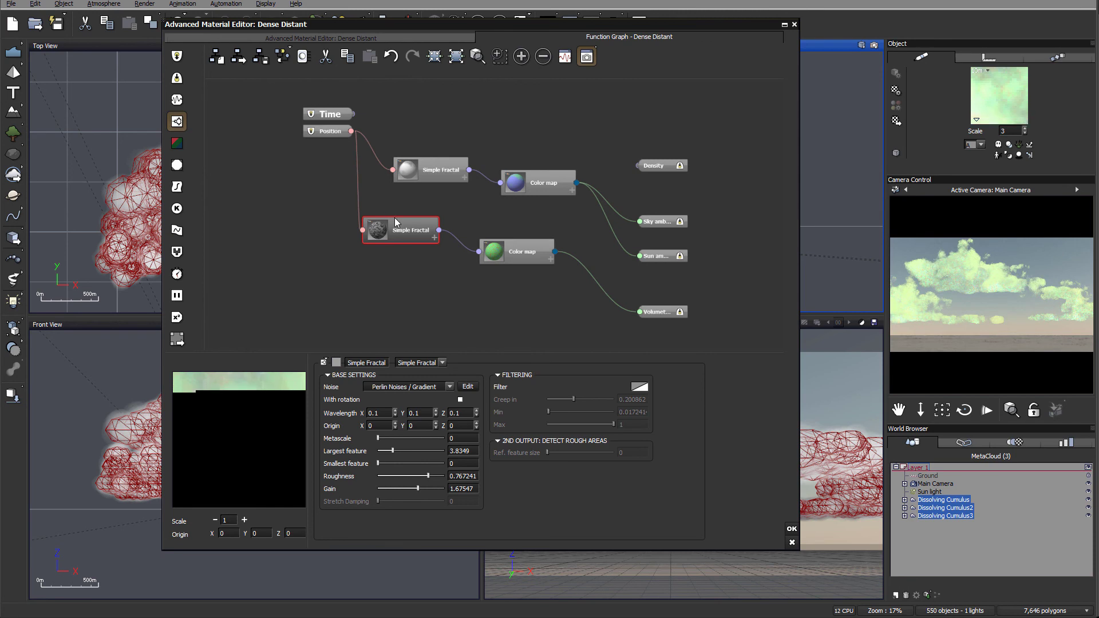
{"action": "left_click_drag", "start_coordinate": [428, 469], "coordinate": [403, 470]}
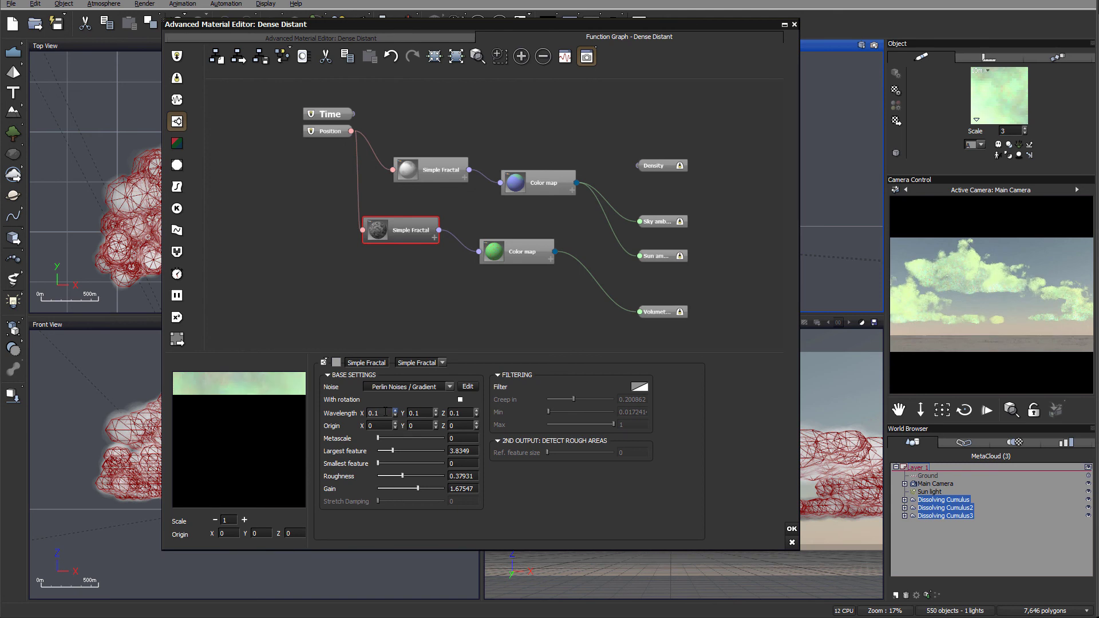
Step: Enter fractal wavelength values 1 and 10.111 and raise its Gain to about 1.04
{"action": "left_click", "coordinate": [385, 412]}
{"action": "type", "text": "1"}
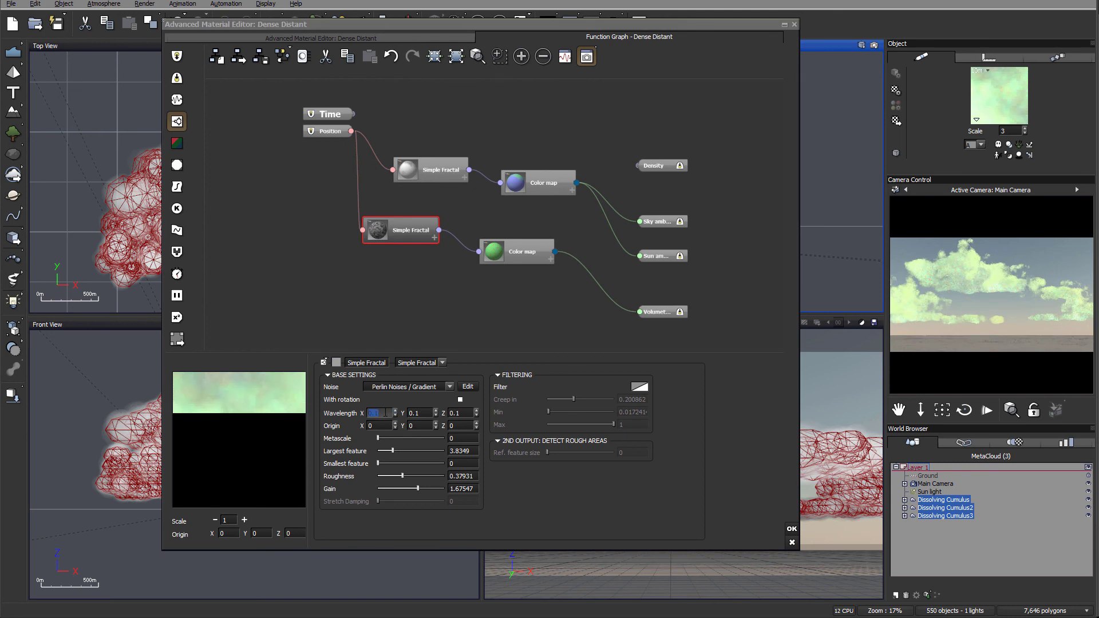
{"action": "left_click", "coordinate": [429, 410]}
{"action": "type", "text": "1"}
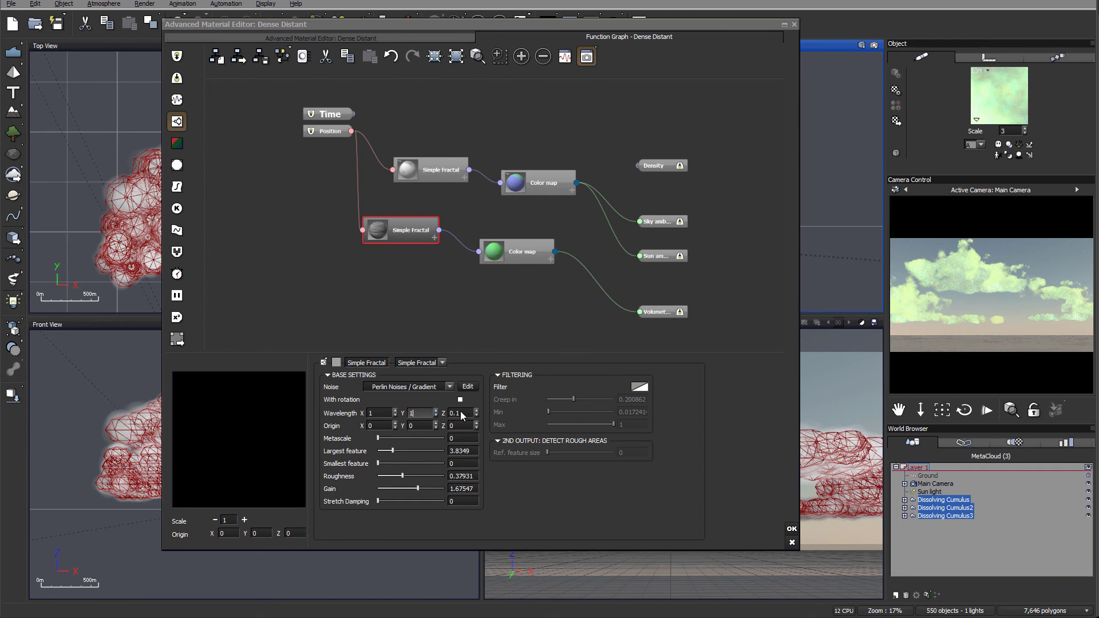
{"action": "type", "text": "0.11"}
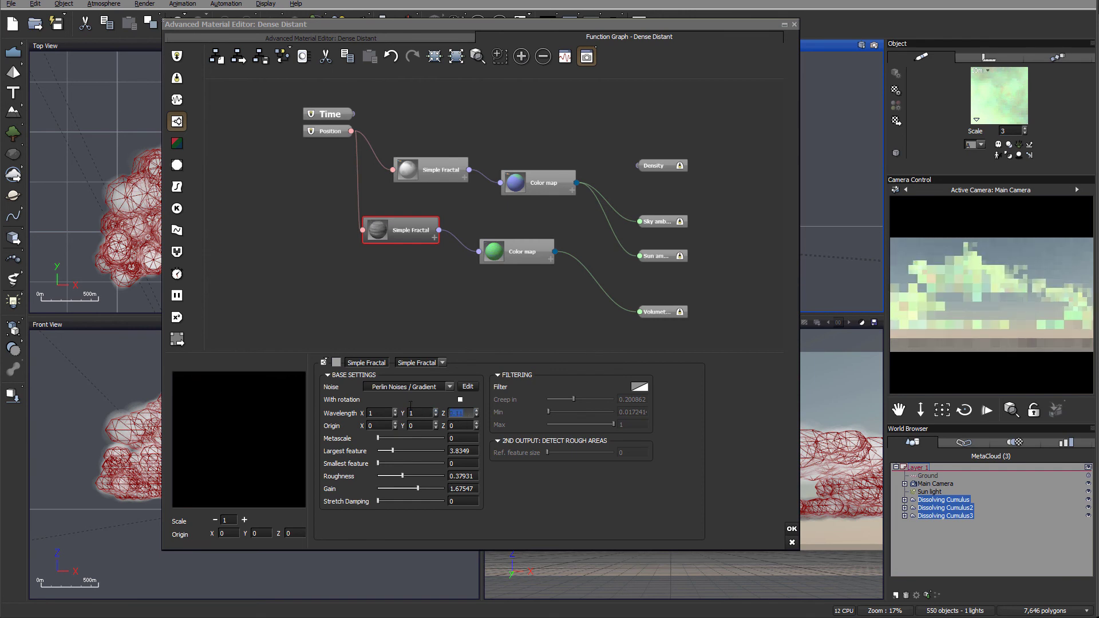
{"action": "type", "text": "1"}
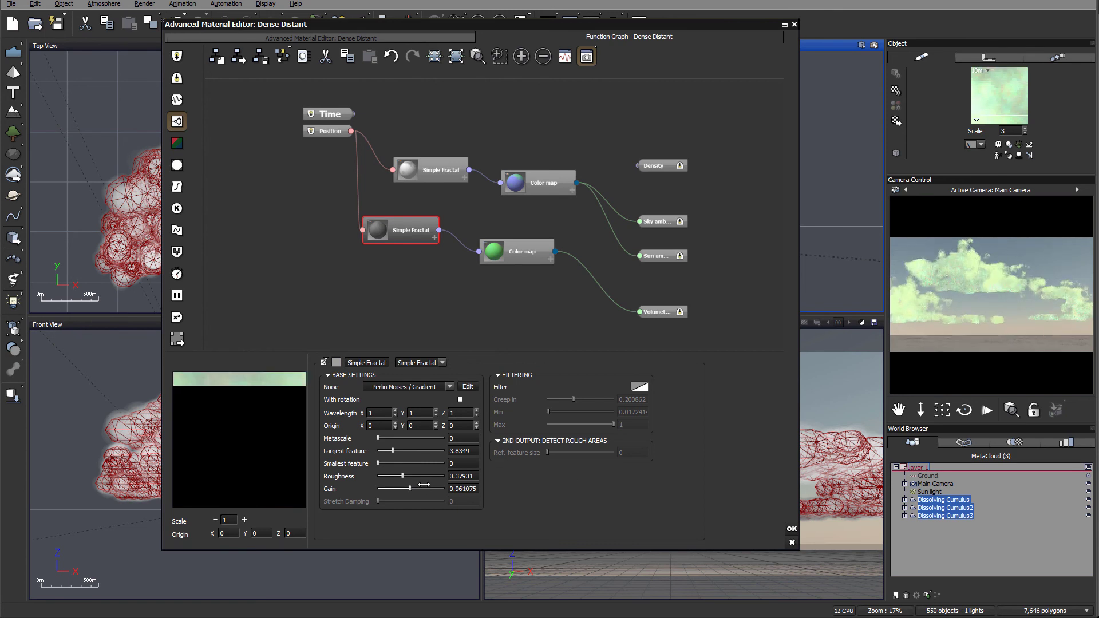
{"action": "left_click_drag", "start_coordinate": [422, 485], "coordinate": [425, 484]}
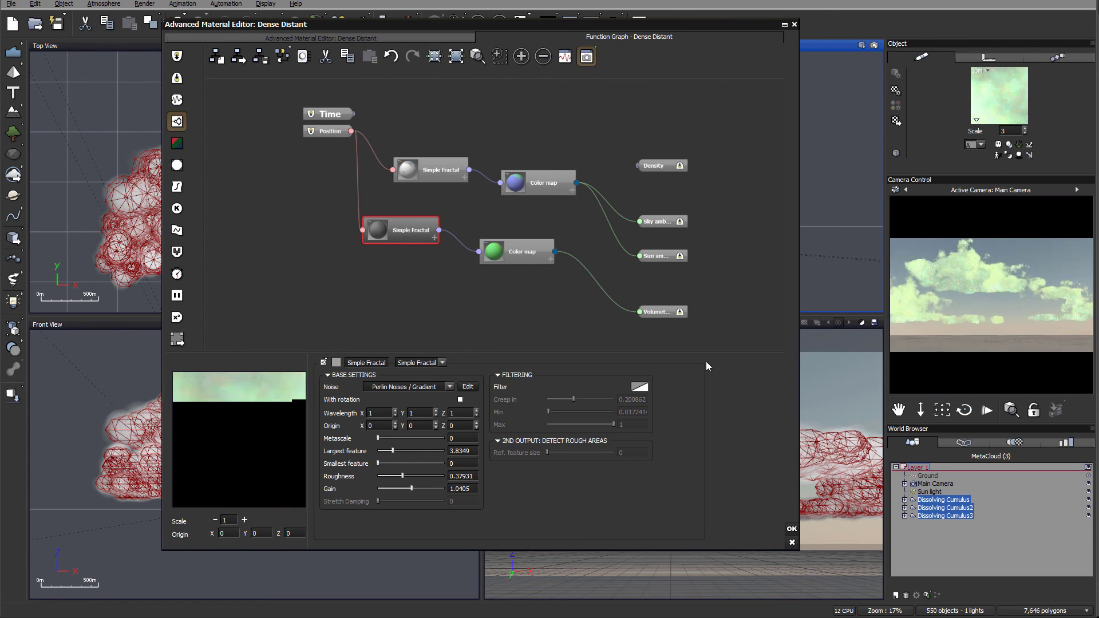
{"action": "right_click", "coordinate": [978, 271]}
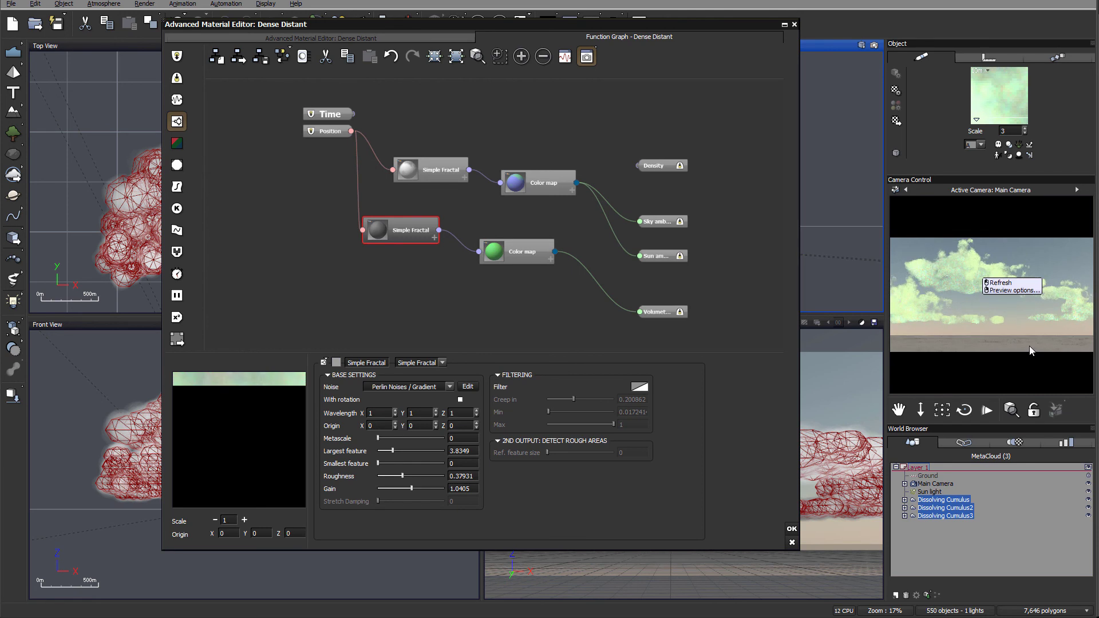
Step: Tidy the upper nodes and set the upper Simple Fractal's wavelength to 10 on X, Y and Z
{"action": "left_click_drag", "start_coordinate": [534, 185], "coordinate": [508, 185]}
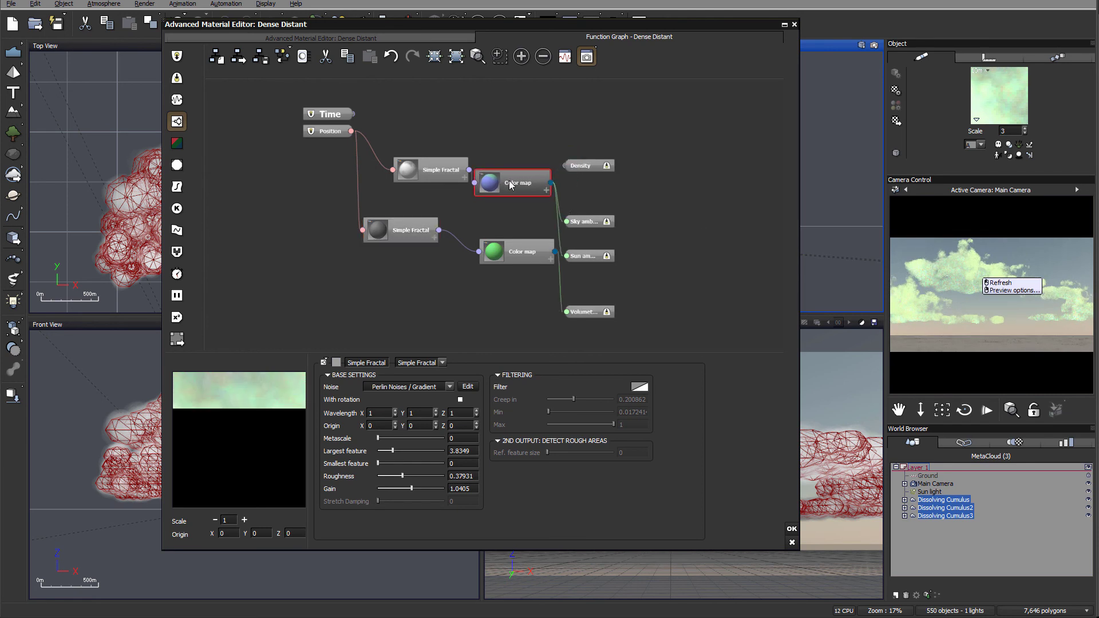
{"action": "left_click_drag", "start_coordinate": [439, 175], "coordinate": [430, 174]}
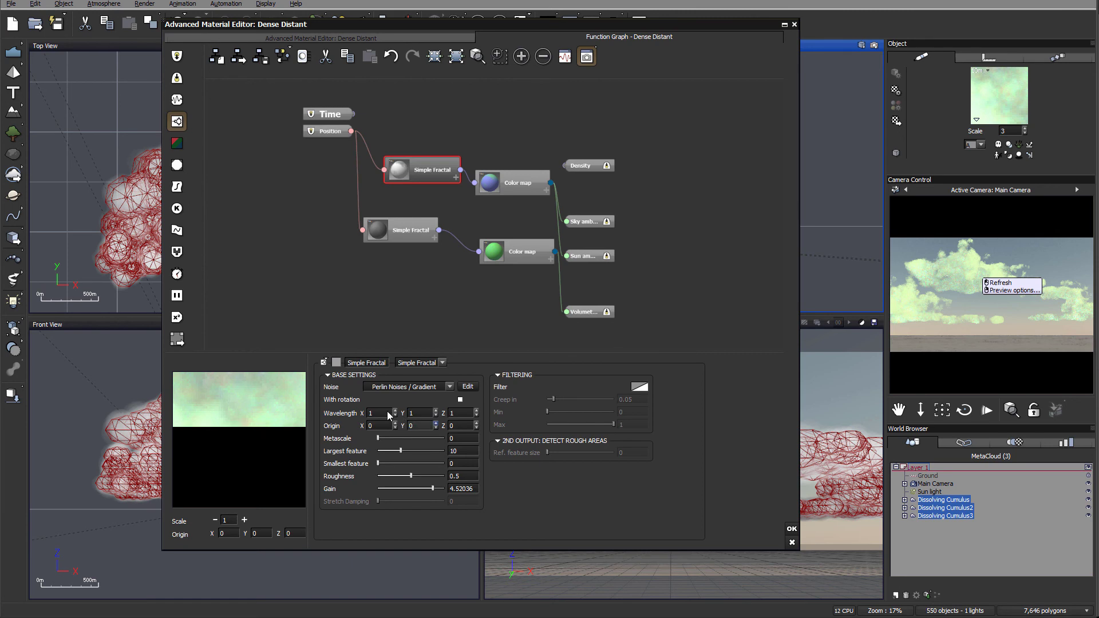
{"action": "double_click", "coordinate": [381, 412]}
{"action": "type", "text": "10"}
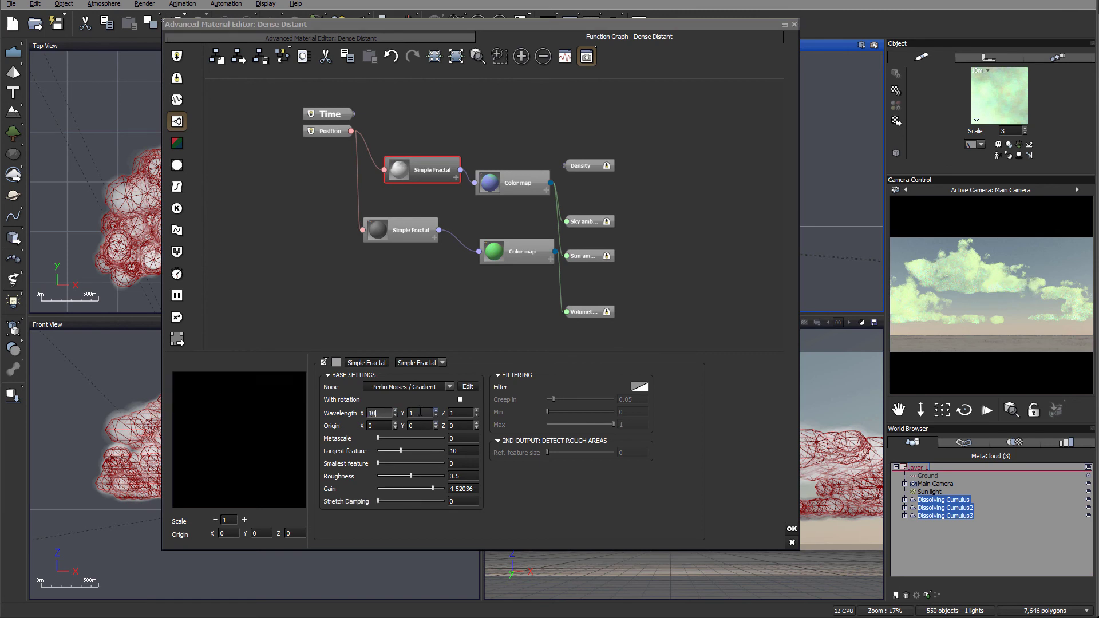
{"action": "key", "text": "Tab"}
{"action": "type", "text": "10"}
{"action": "key", "text": "Tab"}
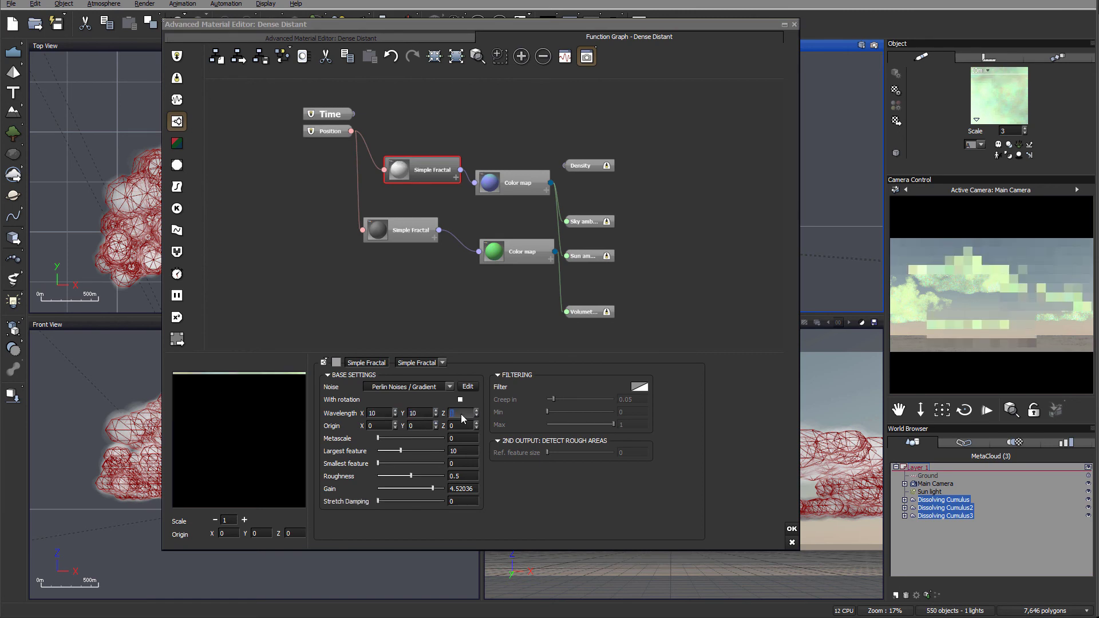
{"action": "type", "text": "10"}
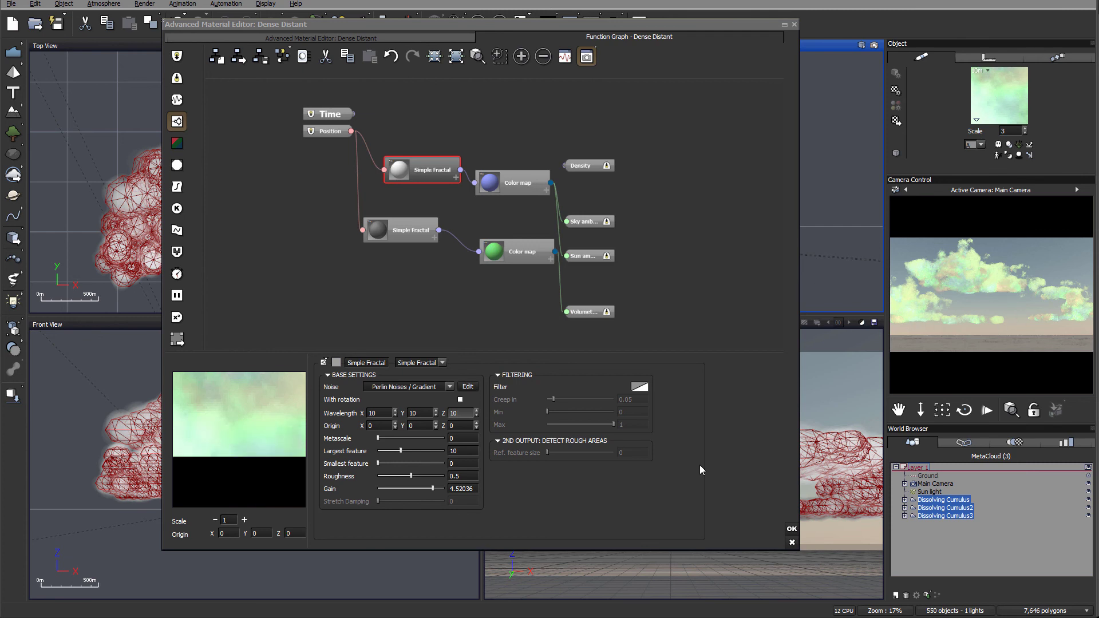
Step: Check the green Color map and lower Simple Fractal, then close the material editor
{"action": "left_click", "coordinate": [502, 262]}
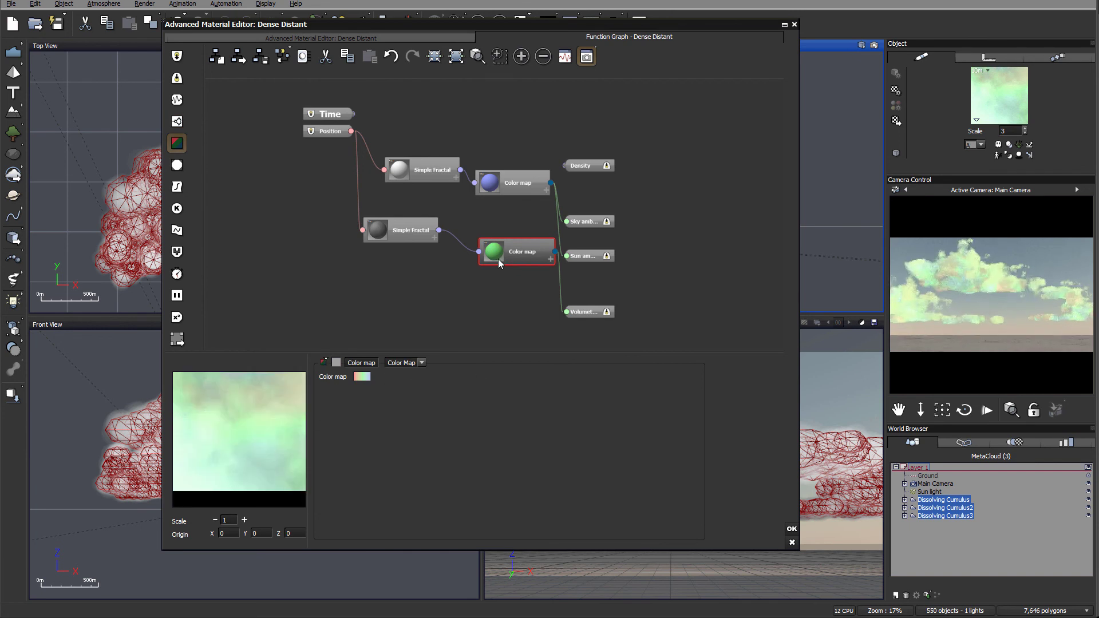
{"action": "left_click", "coordinate": [407, 229]}
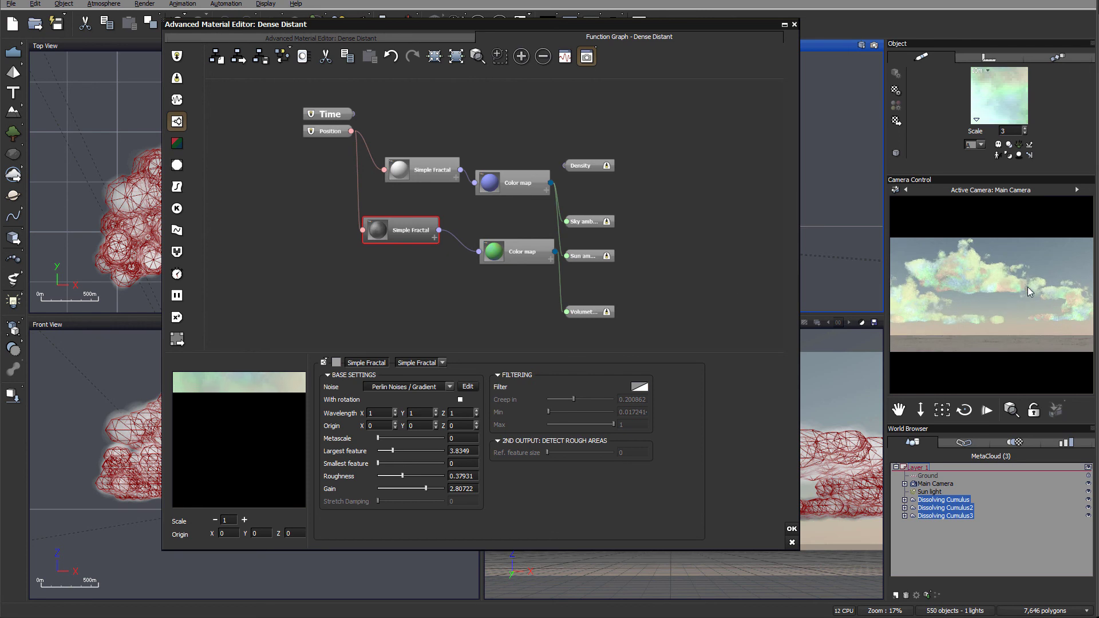
{"action": "left_click", "coordinate": [792, 529]}
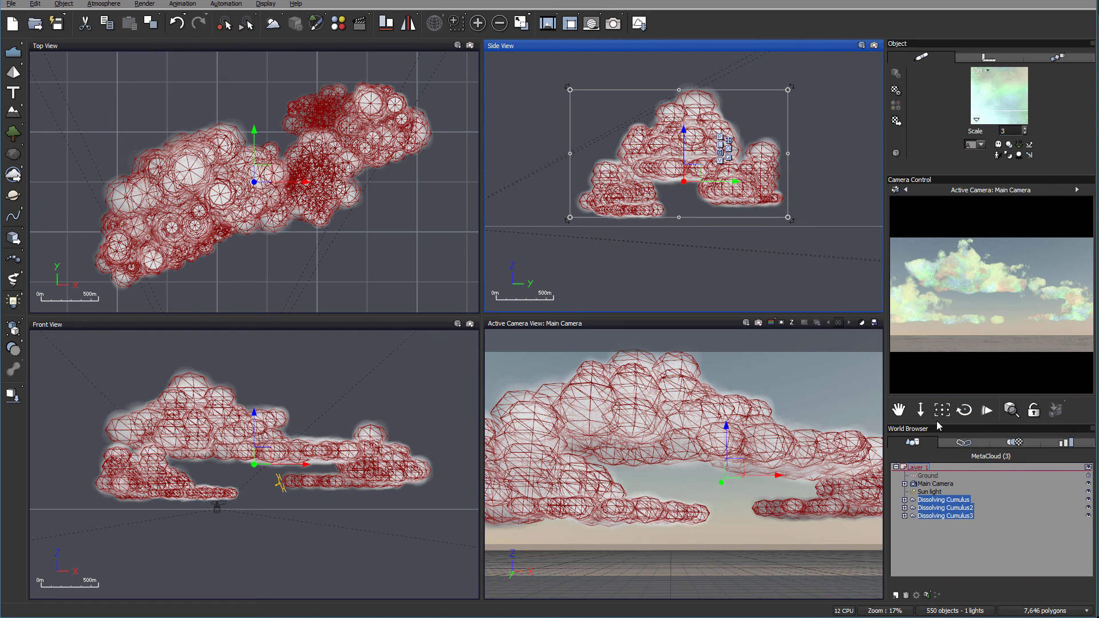
Step: Enlarge Dissolving Cumulus3 by its bounding-box corner and move it up and left
{"action": "left_click", "coordinate": [942, 527]}
{"action": "left_click", "coordinate": [938, 516]}
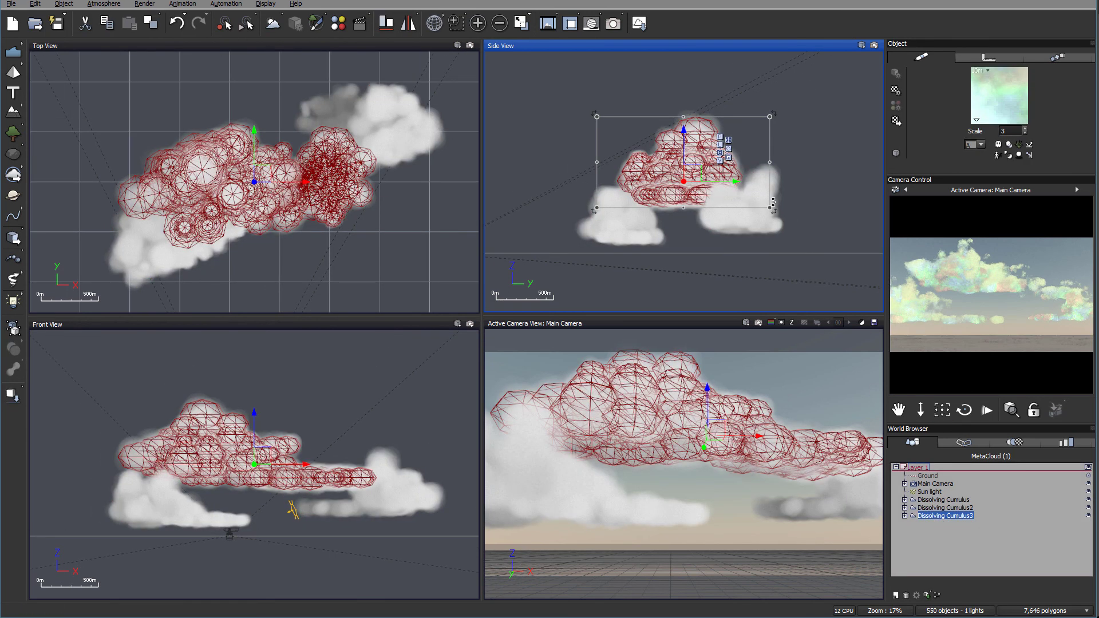
{"action": "left_click_drag", "start_coordinate": [773, 206], "coordinate": [875, 264]}
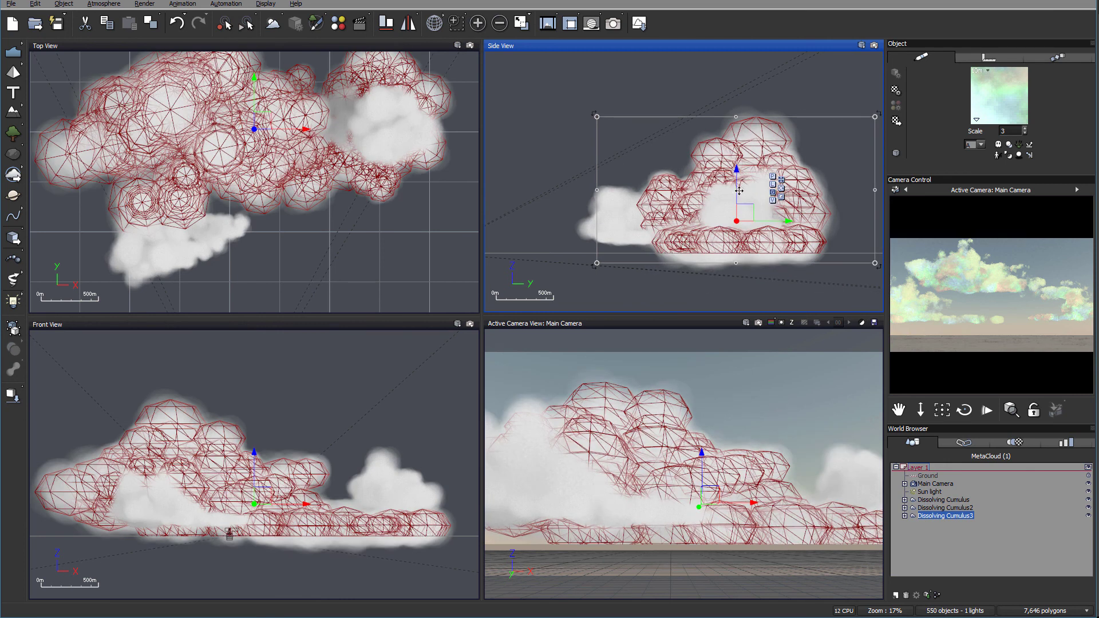
{"action": "left_click_drag", "start_coordinate": [751, 213], "coordinate": [721, 198]}
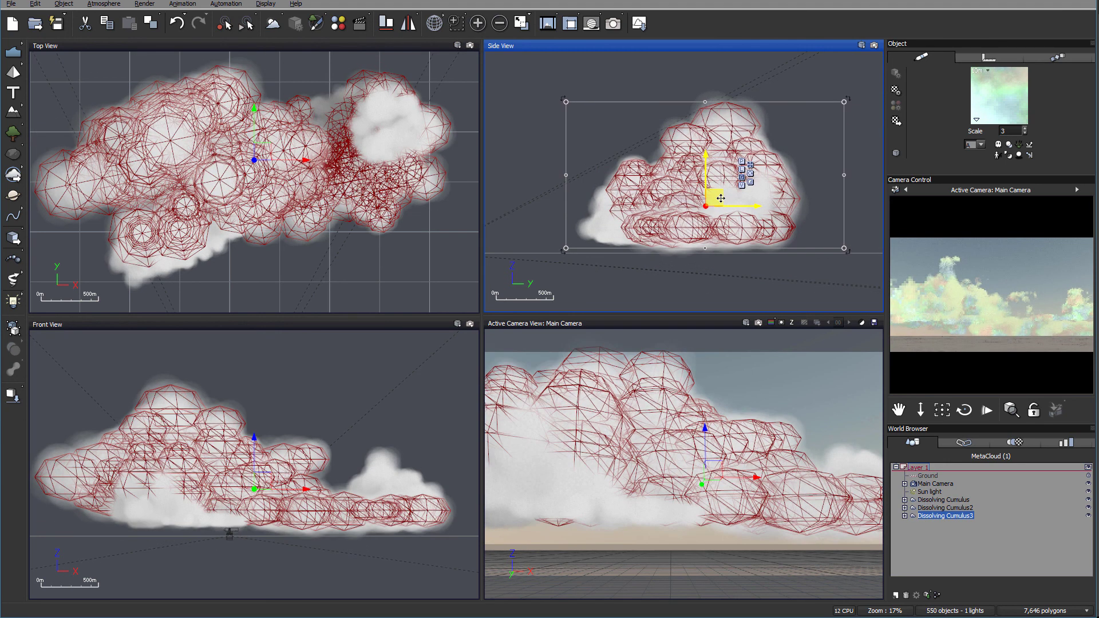
Step: Move Dissolving Cumulus2 left and down, and nudge Dissolving Cumulus slightly left and down
{"action": "left_click", "coordinate": [955, 508]}
{"action": "left_click_drag", "start_coordinate": [692, 174], "coordinate": [597, 196]}
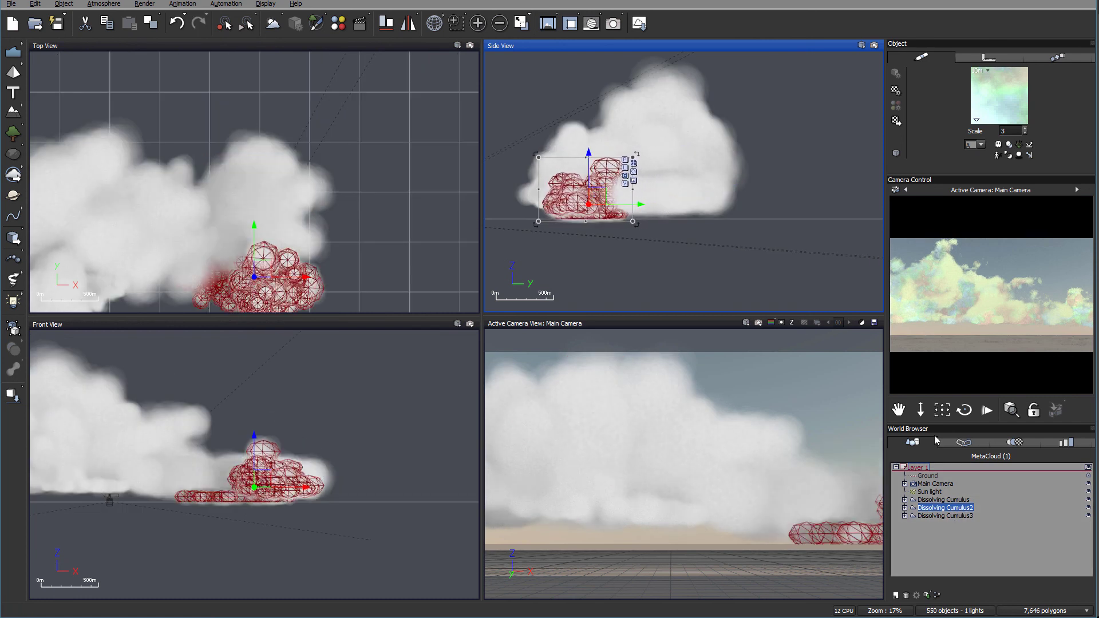
{"action": "left_click", "coordinate": [945, 499]}
{"action": "left_click_drag", "start_coordinate": [683, 189], "coordinate": [677, 194]}
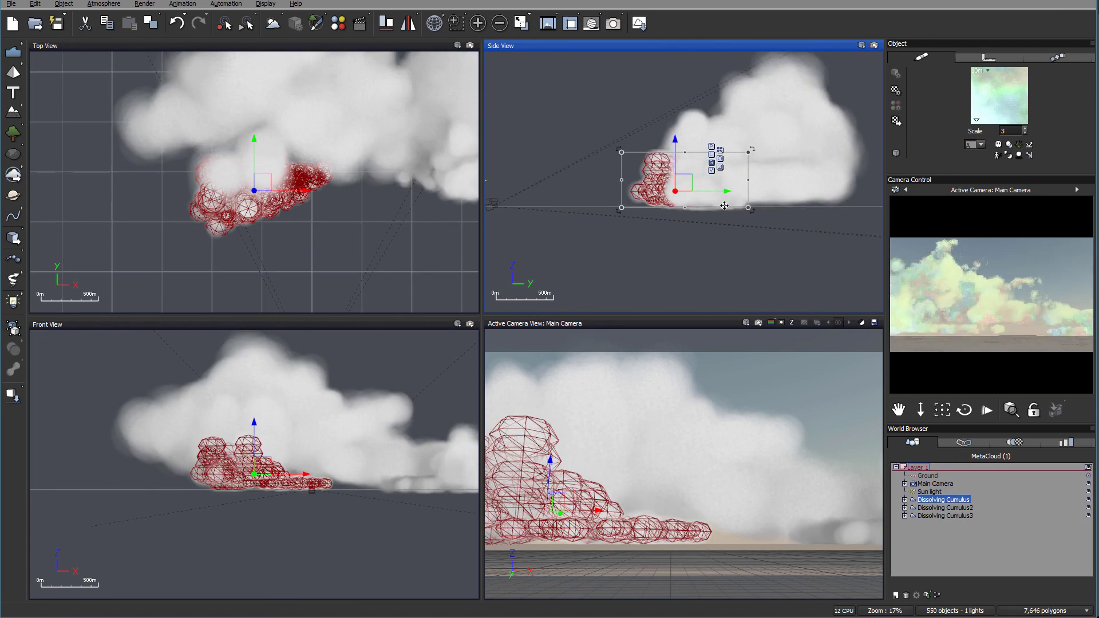
Step: Move the Sun light back behind the clouds in Top View and lower it slightly in Side View
{"action": "left_click", "coordinate": [930, 492]}
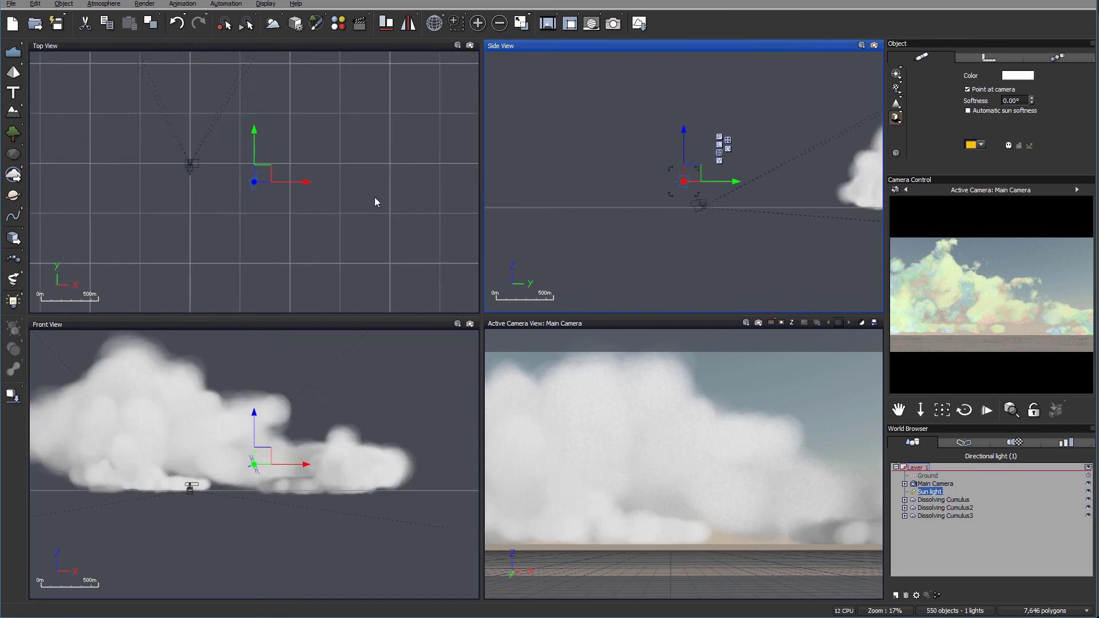
{"action": "right_click_drag", "start_coordinate": [376, 201], "coordinate": [474, 287]}
{"action": "left_click_drag", "start_coordinate": [405, 267], "coordinate": [402, 165]}
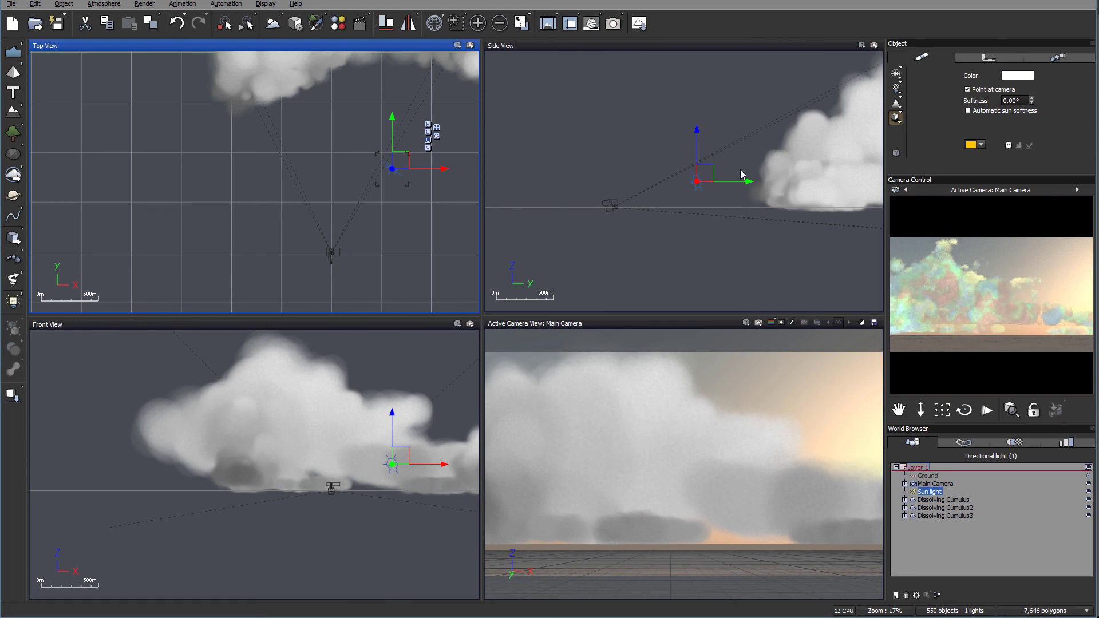
{"action": "left_click_drag", "start_coordinate": [709, 171], "coordinate": [716, 178]}
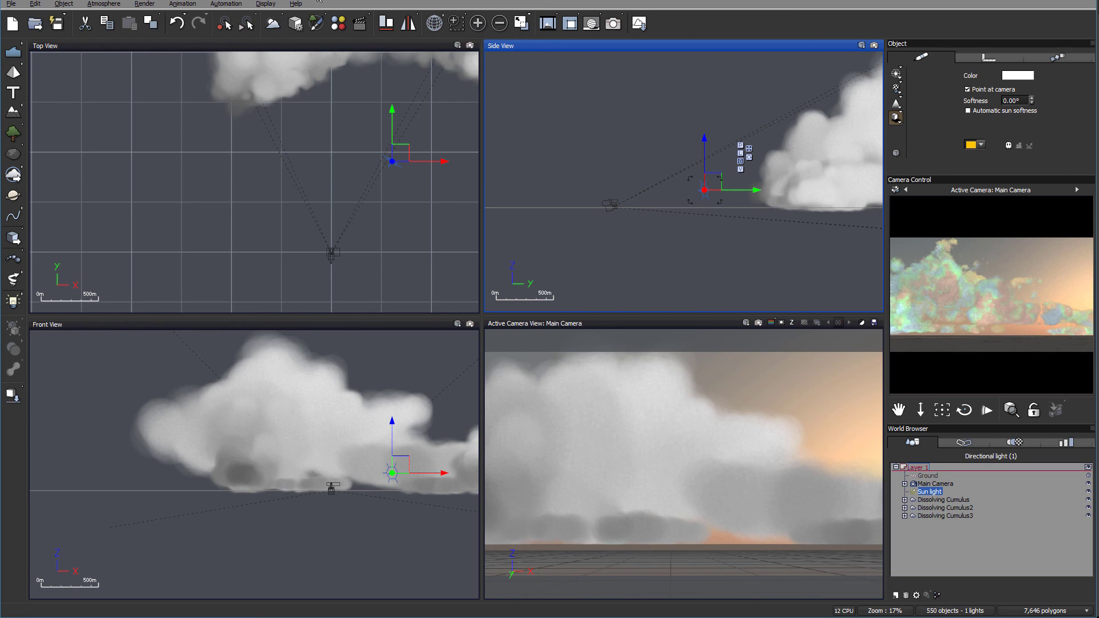
Step: Open the Atmosphere Editor on its Light tab
{"action": "left_click", "coordinate": [112, 7]}
{"action": "left_click", "coordinate": [135, 73]}
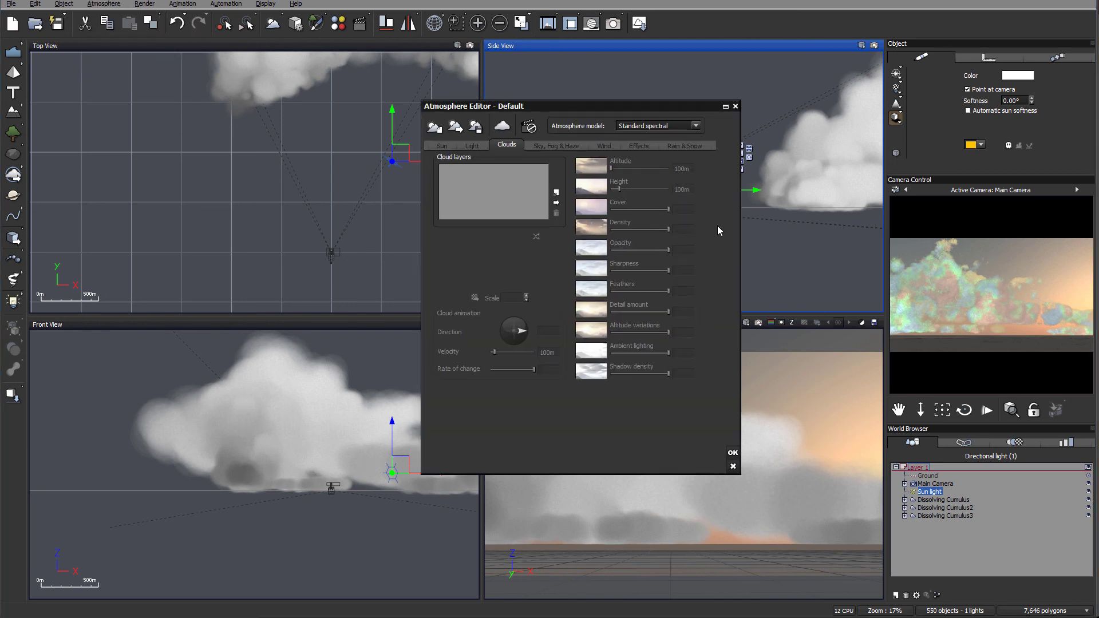
{"action": "left_click", "coordinate": [474, 146]}
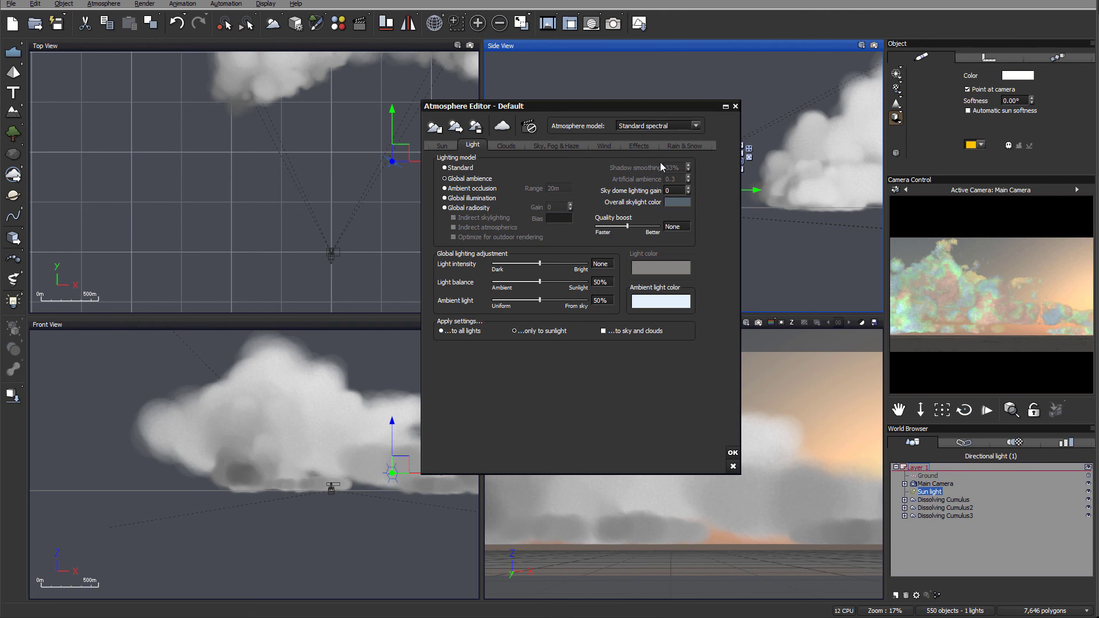
Step: Switch the atmosphere model to Photometric spectral and back to Standard spectral, auto-adjusting both times
{"action": "left_click", "coordinate": [700, 129]}
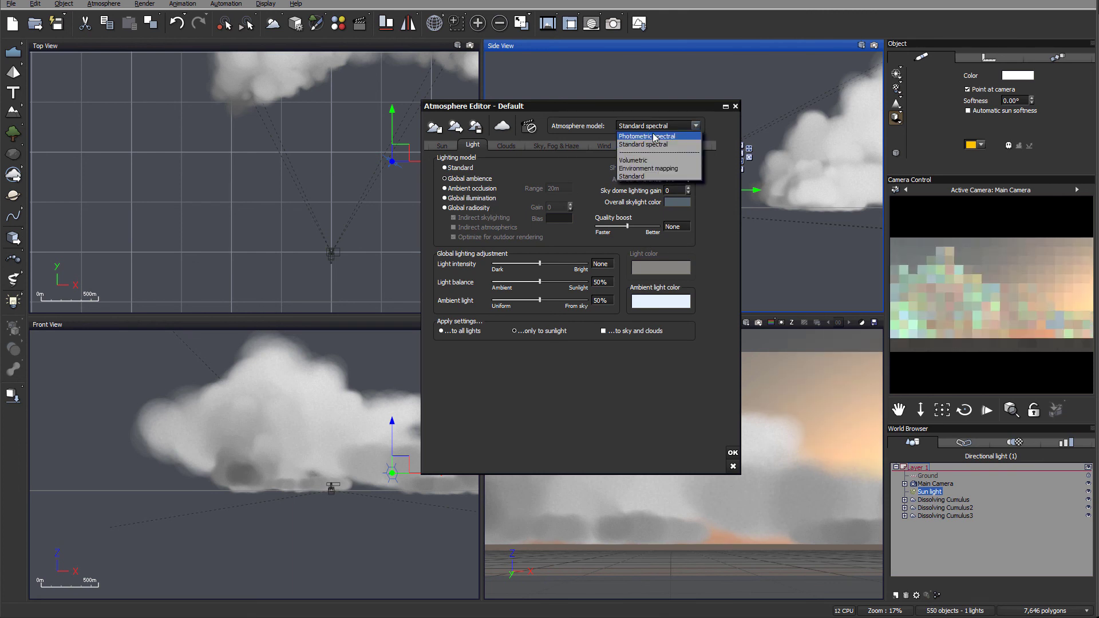
{"action": "left_click", "coordinate": [642, 147]}
{"action": "left_click", "coordinate": [687, 306]}
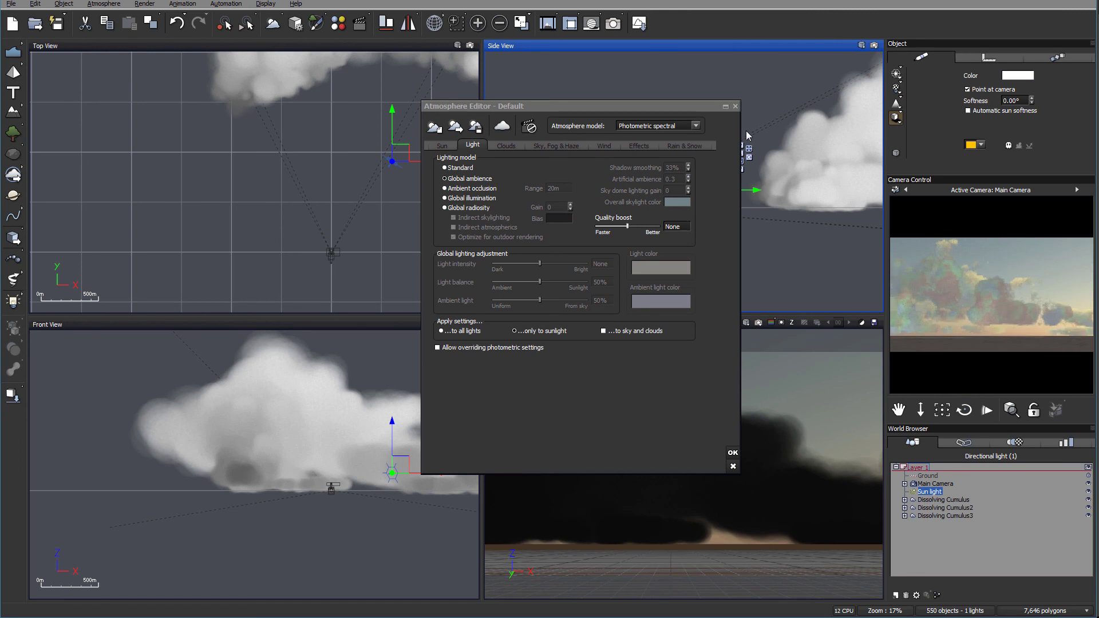
{"action": "left_click", "coordinate": [692, 126]}
{"action": "left_click", "coordinate": [647, 138]}
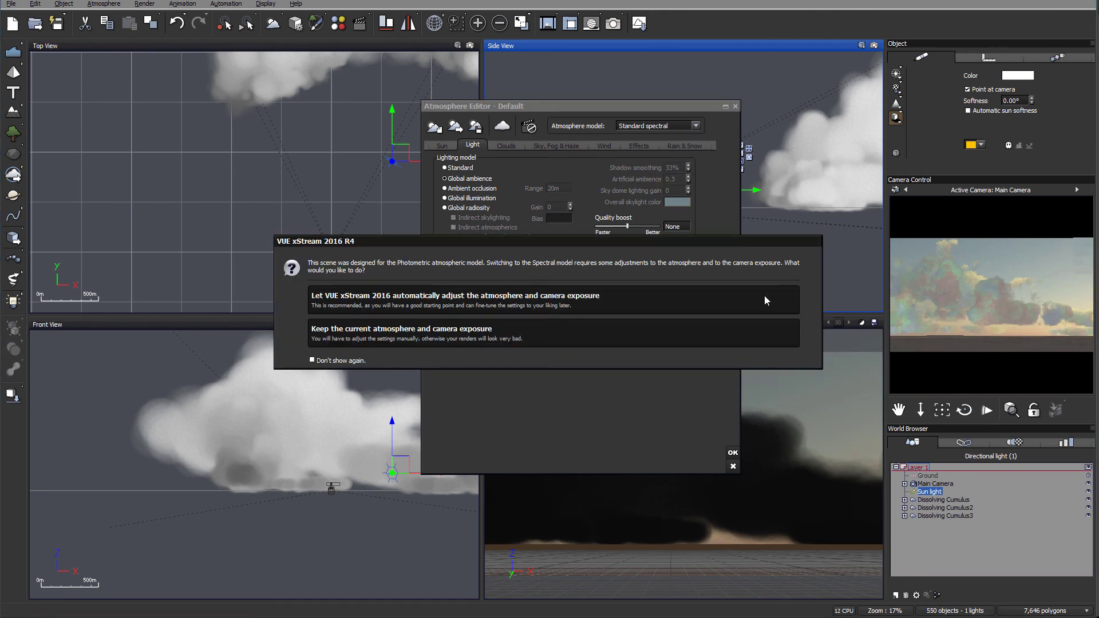
{"action": "left_click", "coordinate": [722, 295]}
Step: Use global radiosity, tint the ambient light a dark muted blue, and set light balance to 57%
{"action": "left_click", "coordinate": [474, 208]}
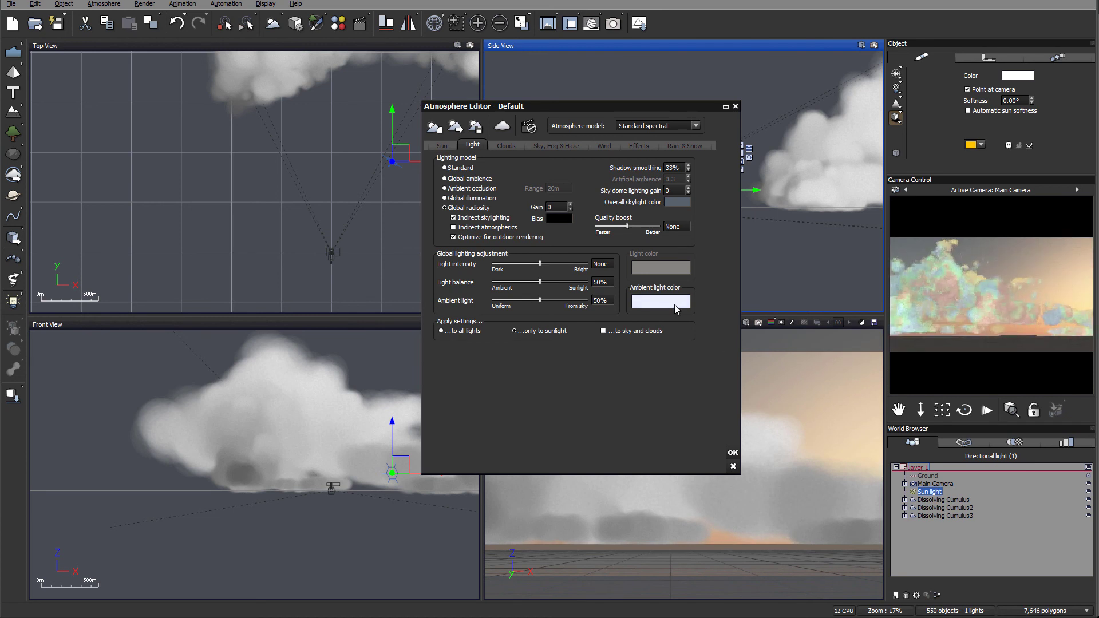
{"action": "right_click", "coordinate": [676, 310]}
{"action": "left_click", "coordinate": [694, 309]}
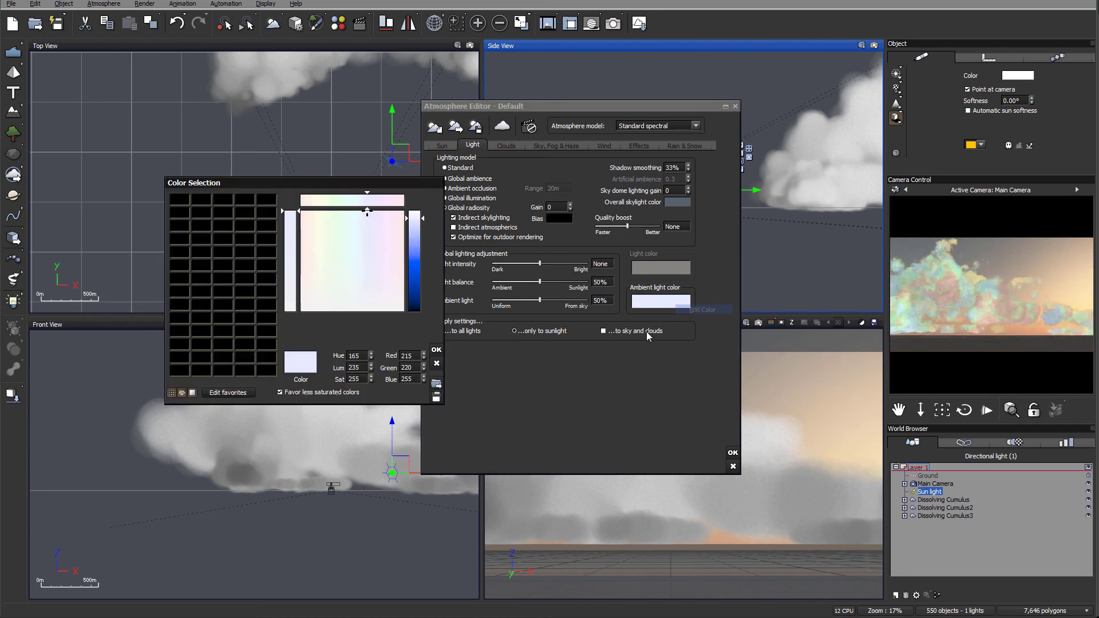
{"action": "left_click", "coordinate": [355, 300]}
{"action": "left_click_drag", "start_coordinate": [363, 295], "coordinate": [355, 294]}
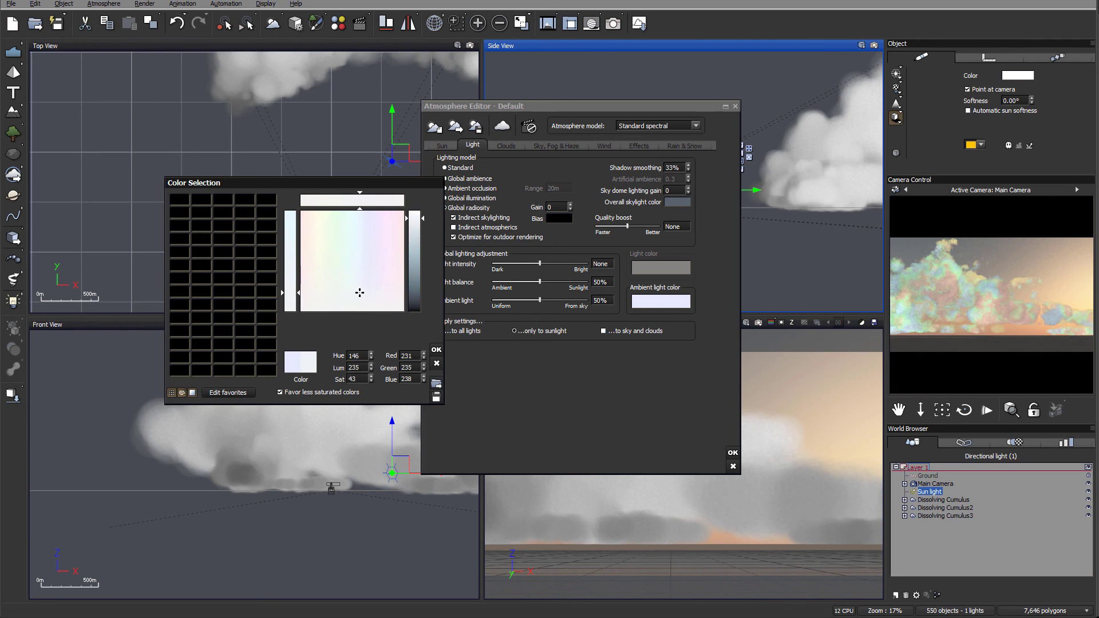
{"action": "left_click", "coordinate": [454, 228]}
{"action": "left_click_drag", "start_coordinate": [425, 241], "coordinate": [414, 268]}
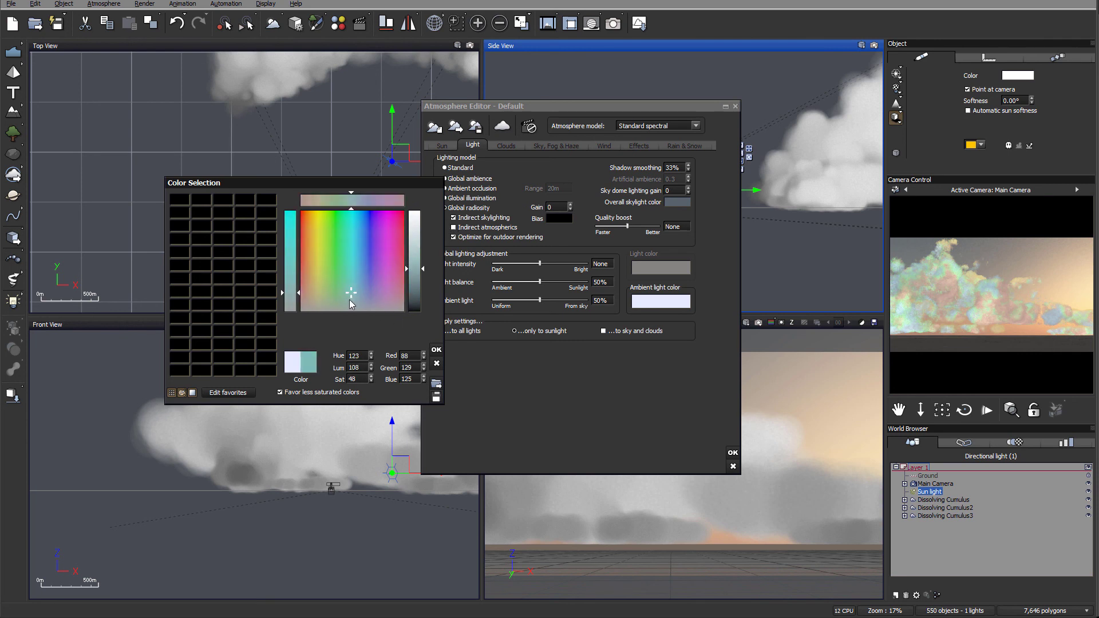
{"action": "left_click_drag", "start_coordinate": [350, 299], "coordinate": [359, 295]}
{"action": "left_click", "coordinate": [436, 349]}
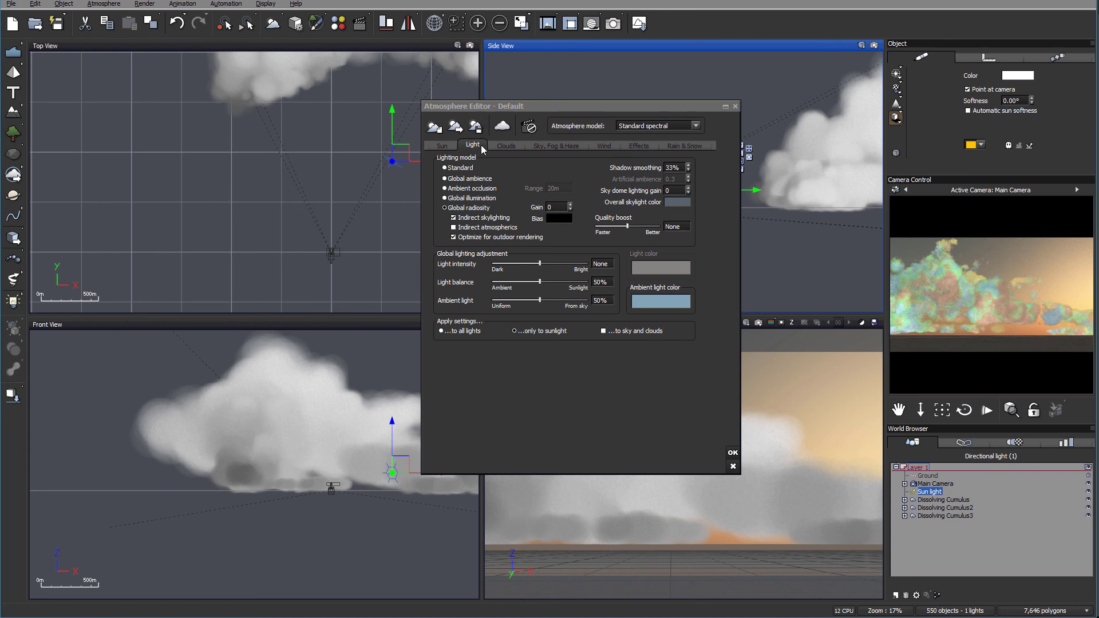
{"action": "left_click_drag", "start_coordinate": [539, 282], "coordinate": [501, 282]}
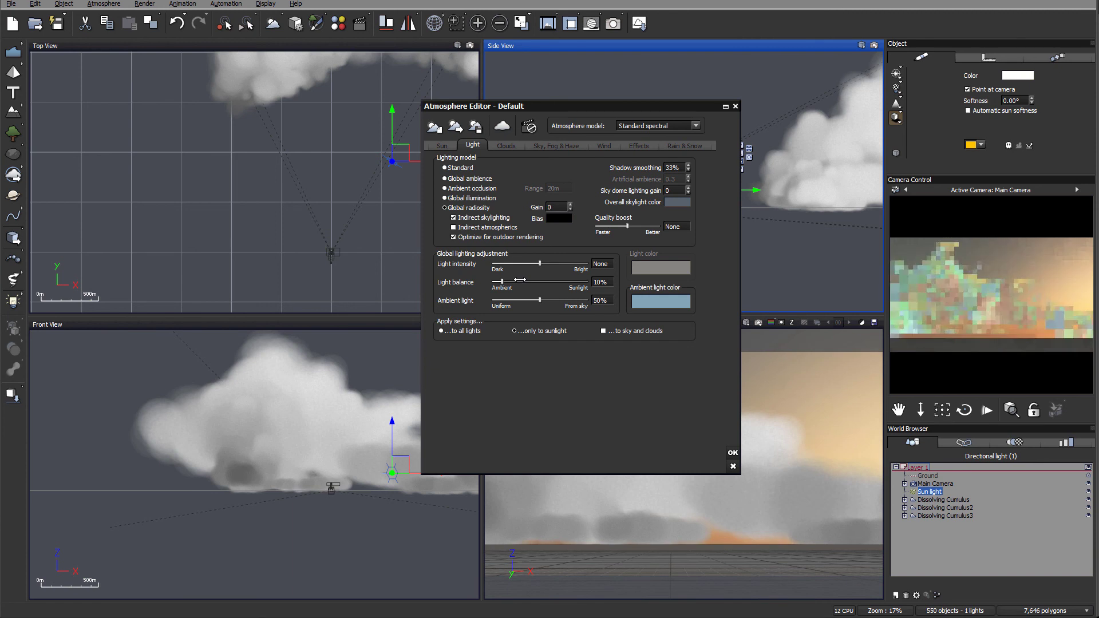
{"action": "left_click_drag", "start_coordinate": [519, 280], "coordinate": [552, 284]}
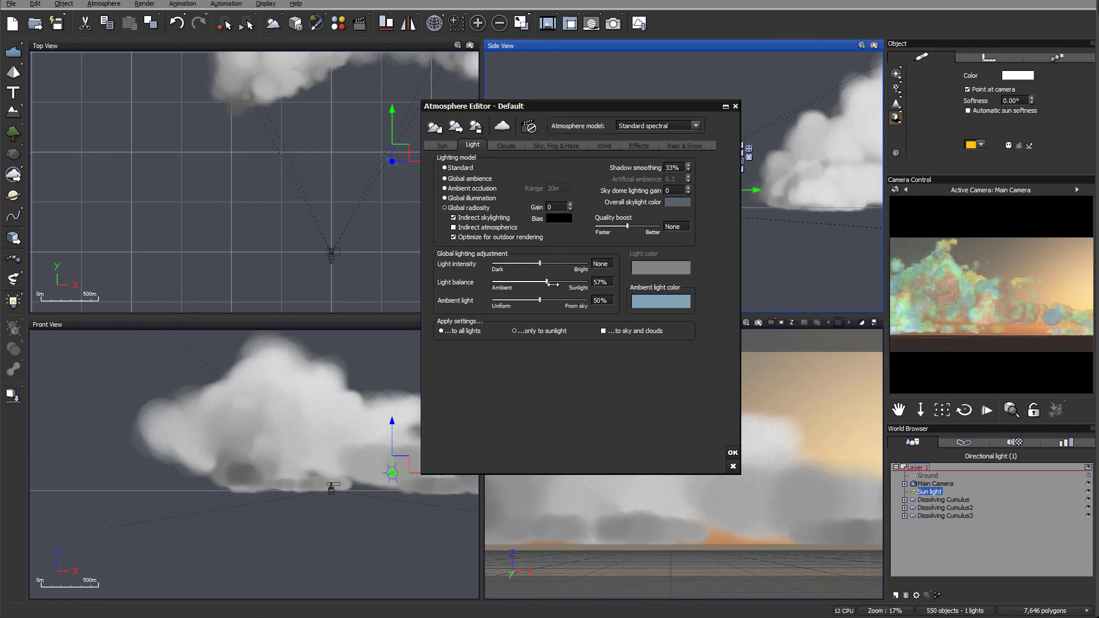
Step: On Sky, Fog & Haze, set aerial perspective to 0.24 and glow intensity to 26%
{"action": "left_click", "coordinate": [551, 145]}
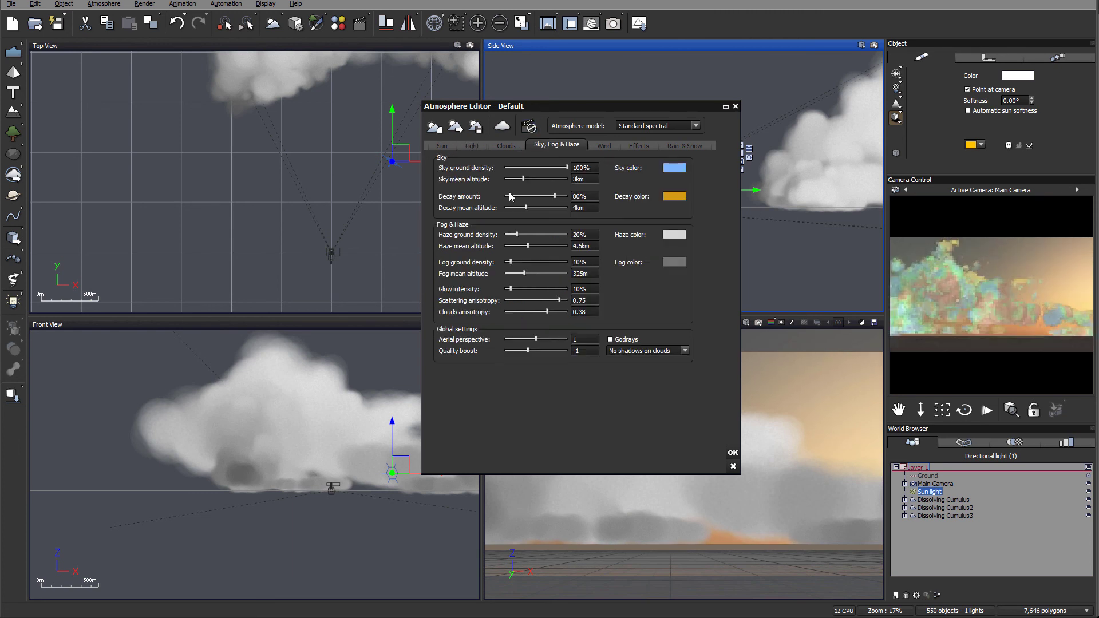
{"action": "left_click_drag", "start_coordinate": [536, 339], "coordinate": [643, 340]}
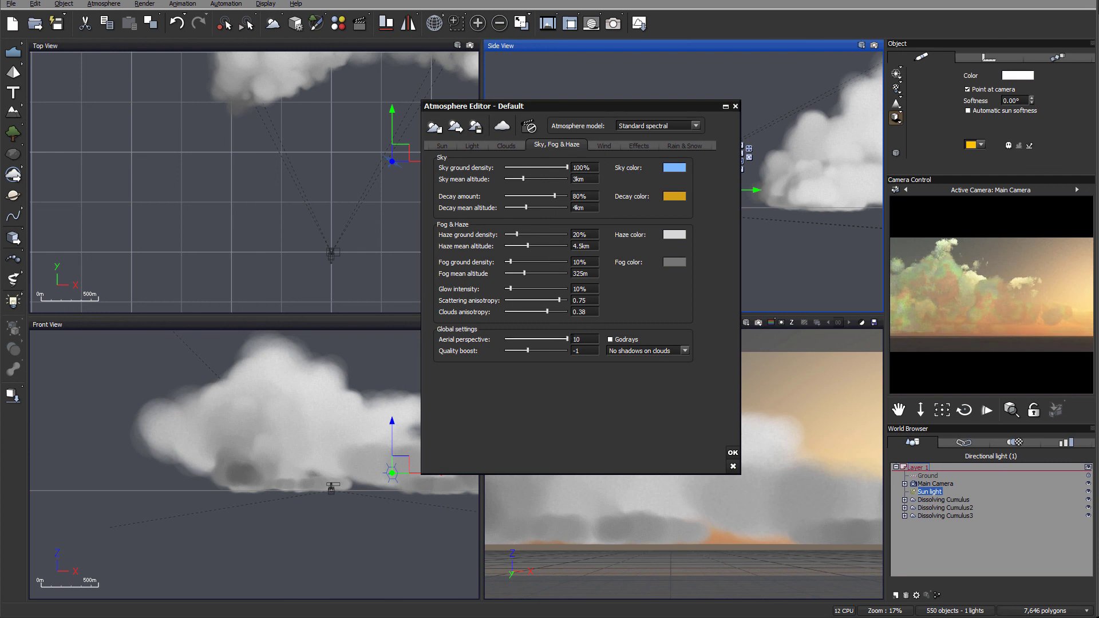
{"action": "left_click", "coordinate": [578, 339]}
{"action": "left_click_drag", "start_coordinate": [567, 339], "coordinate": [514, 338]}
{"action": "left_click_drag", "start_coordinate": [509, 288], "coordinate": [564, 301]}
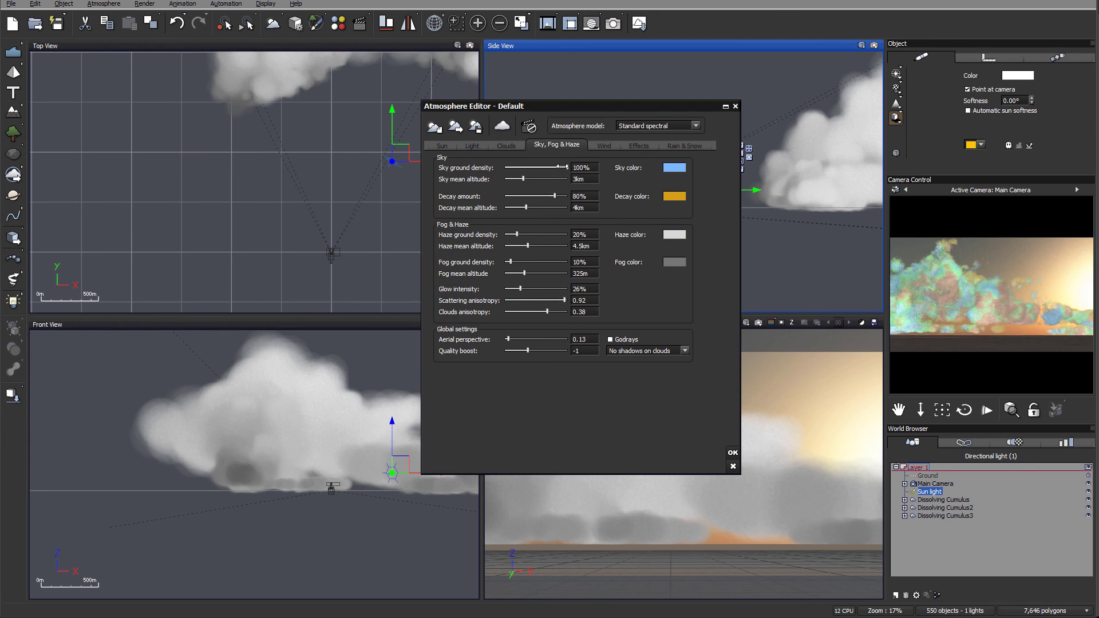
Step: Lower sky ground density to 80% and raise fog ground density to 78%
{"action": "left_click_drag", "start_coordinate": [567, 167], "coordinate": [554, 167]}
{"action": "left_click_drag", "start_coordinate": [532, 259], "coordinate": [529, 260]}
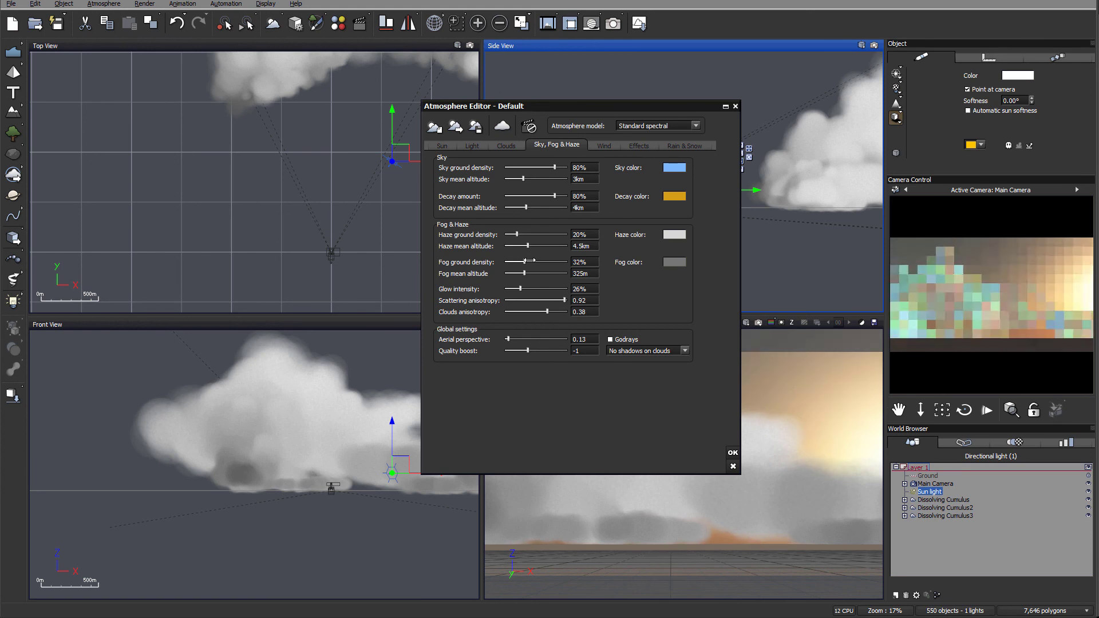
{"action": "left_click_drag", "start_coordinate": [532, 260], "coordinate": [548, 263]}
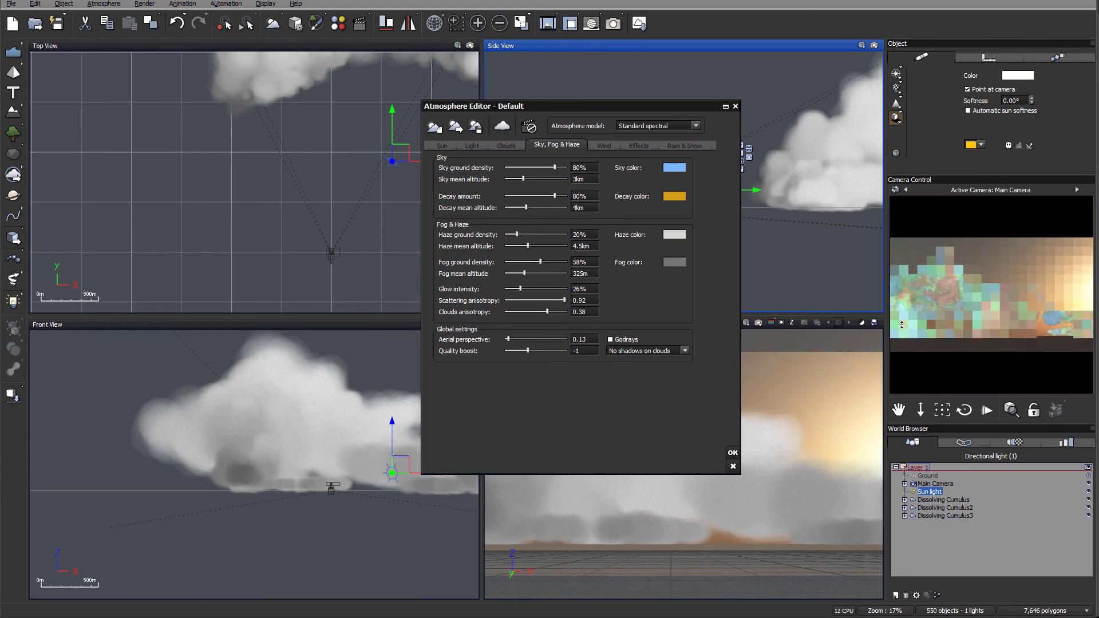
{"action": "left_click_drag", "start_coordinate": [540, 262], "coordinate": [553, 262]}
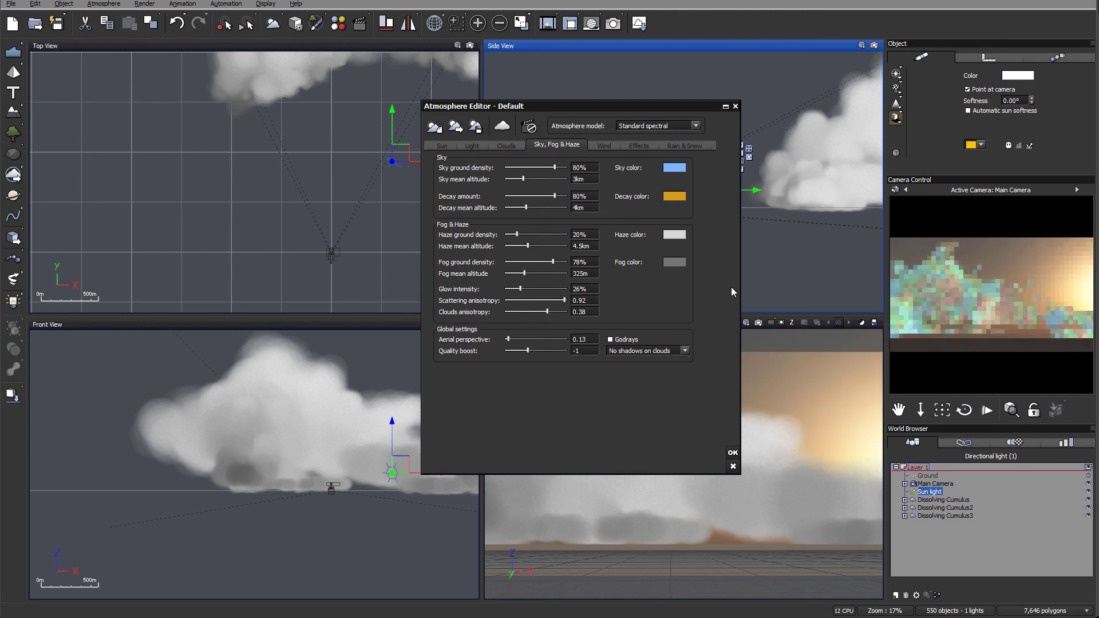
Step: Try a teal fog colour, then reset the fog colour back to grey
{"action": "right_click", "coordinate": [681, 262]}
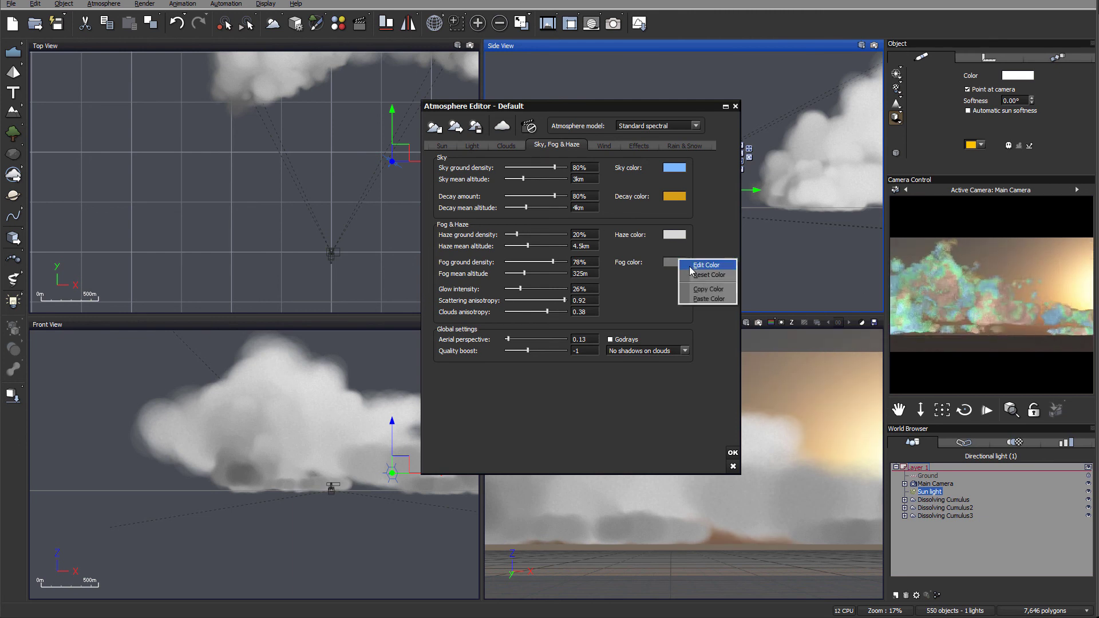
{"action": "left_click", "coordinate": [690, 265]}
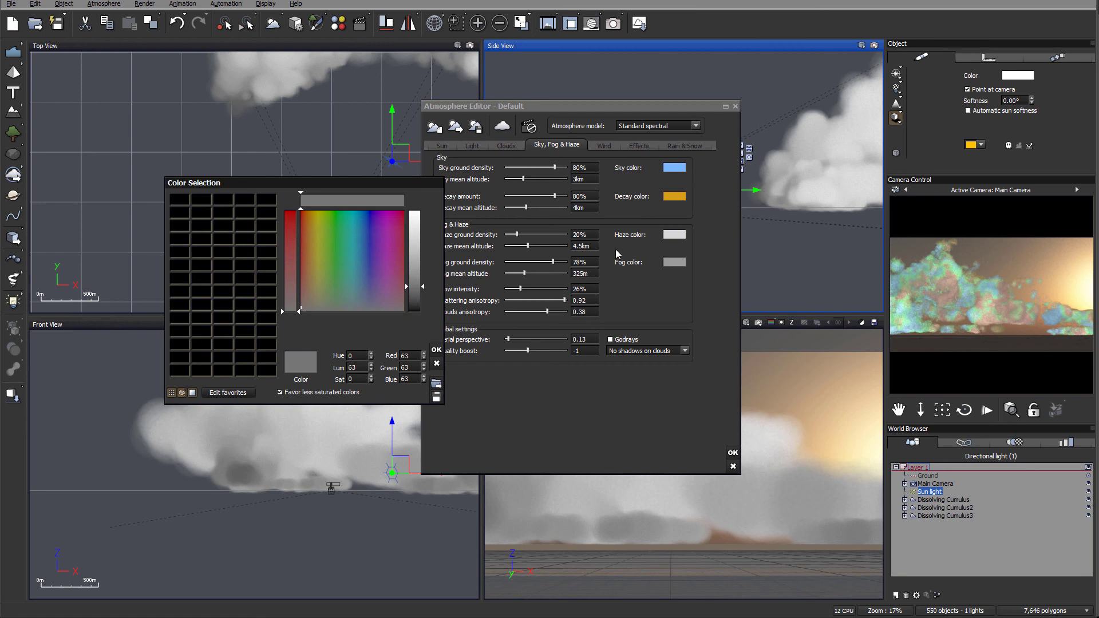
{"action": "left_click", "coordinate": [436, 350]}
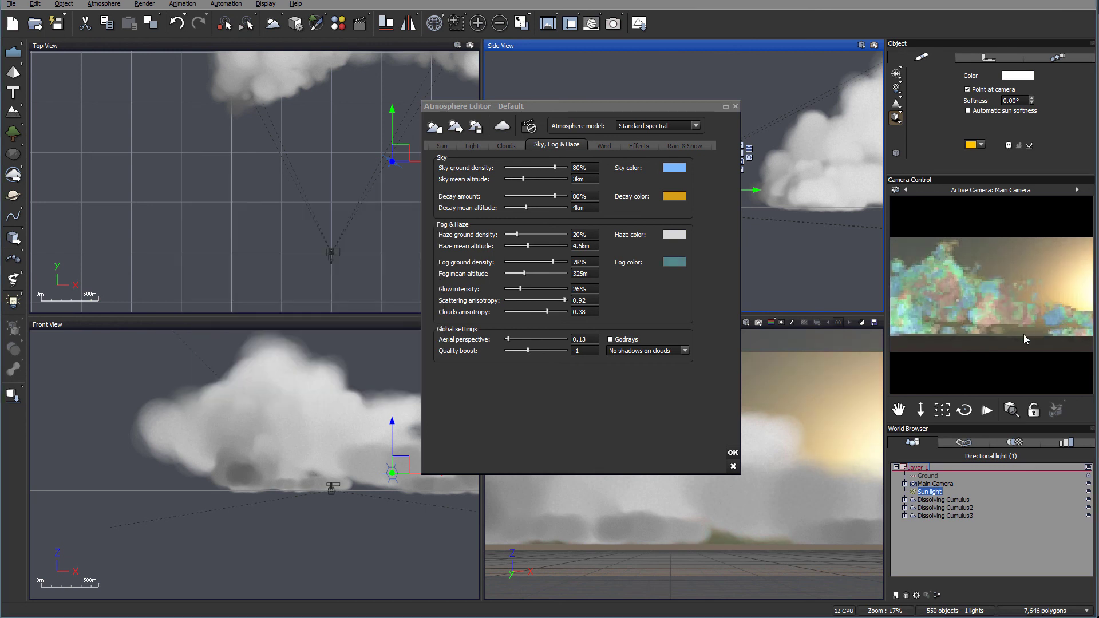
{"action": "right_click", "coordinate": [687, 267]}
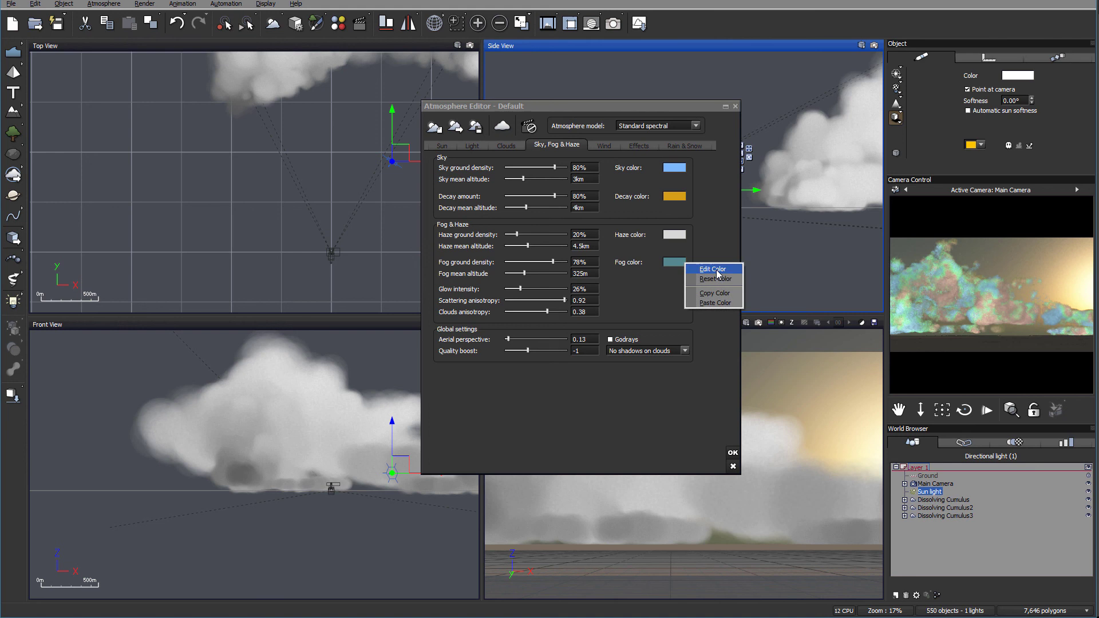
{"action": "left_click", "coordinate": [713, 284]}
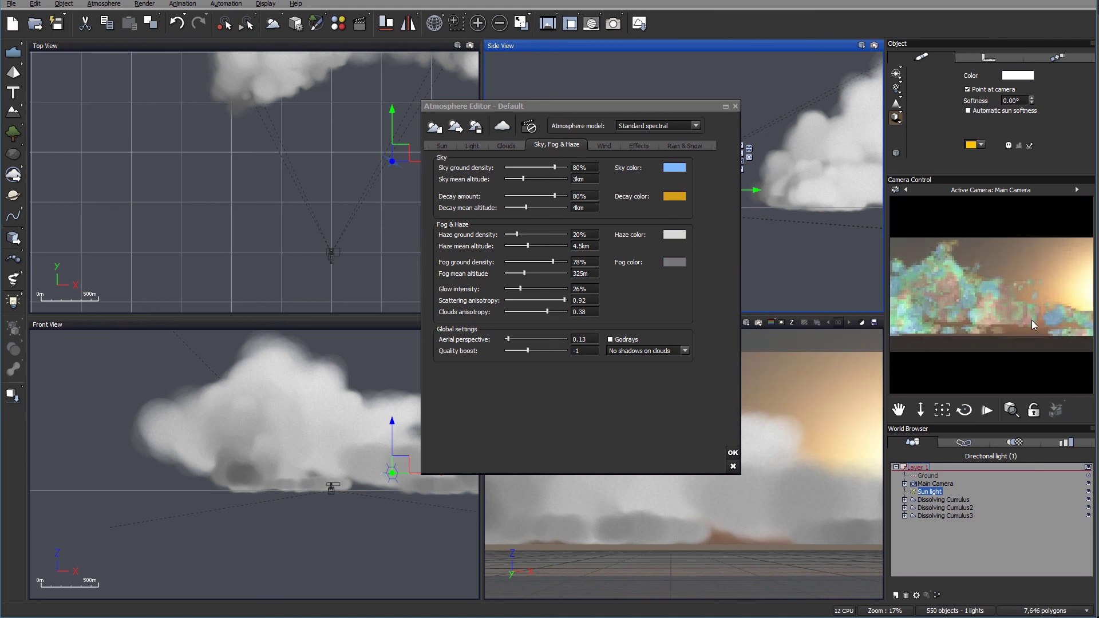
Step: Accept the atmosphere changes, then move the Sun light horizontally and higher behind the clouds
{"action": "left_click", "coordinate": [733, 452]}
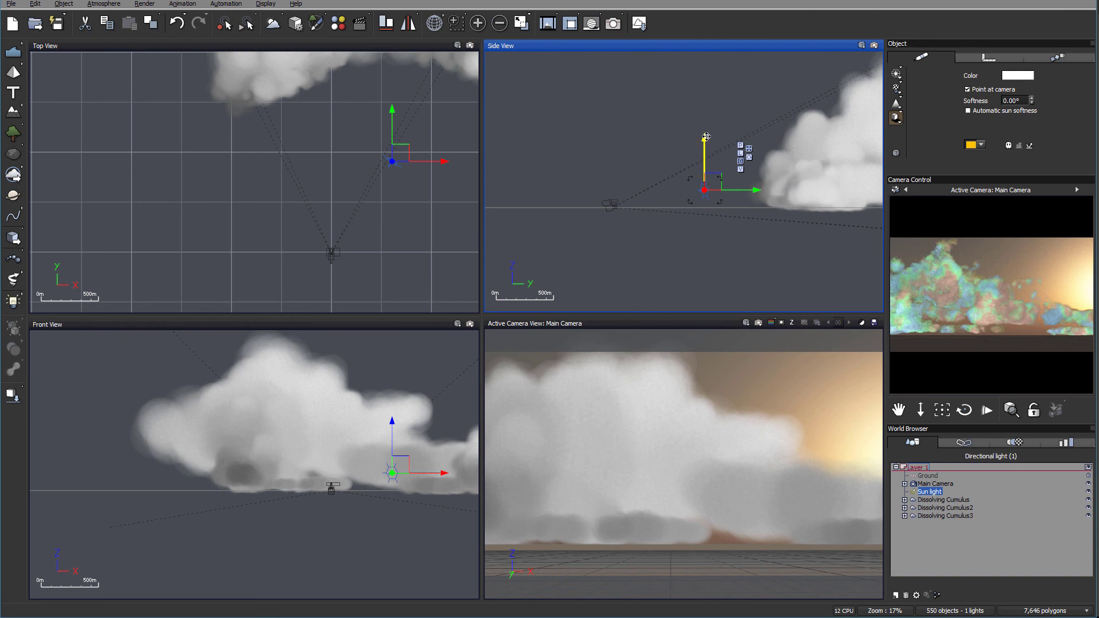
{"action": "left_click_drag", "start_coordinate": [707, 140], "coordinate": [708, 147]}
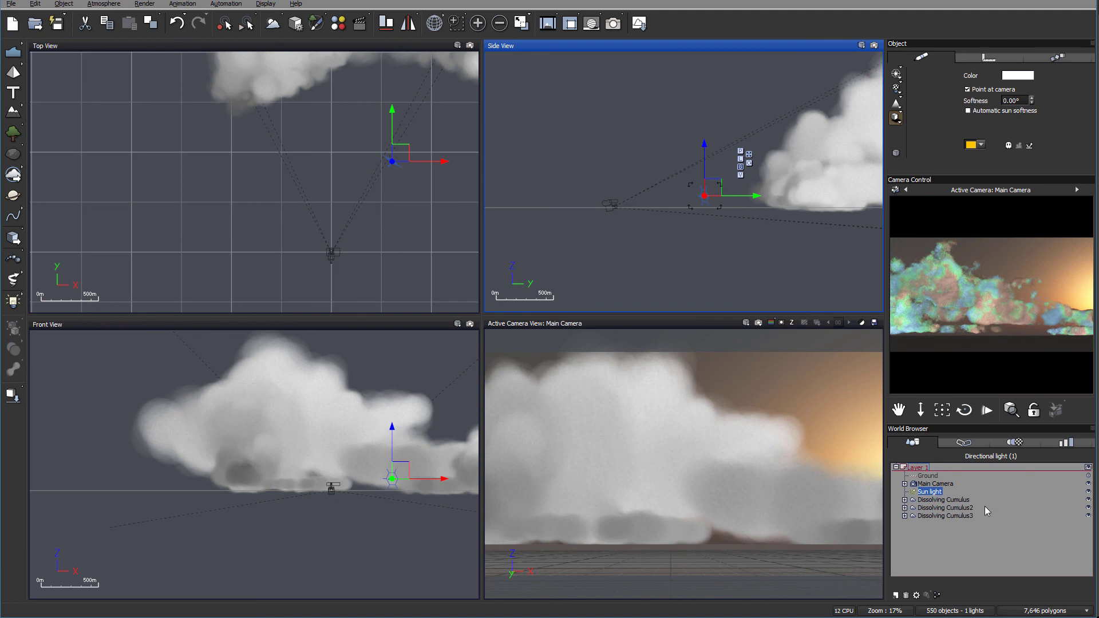
{"action": "left_click", "coordinate": [970, 502]}
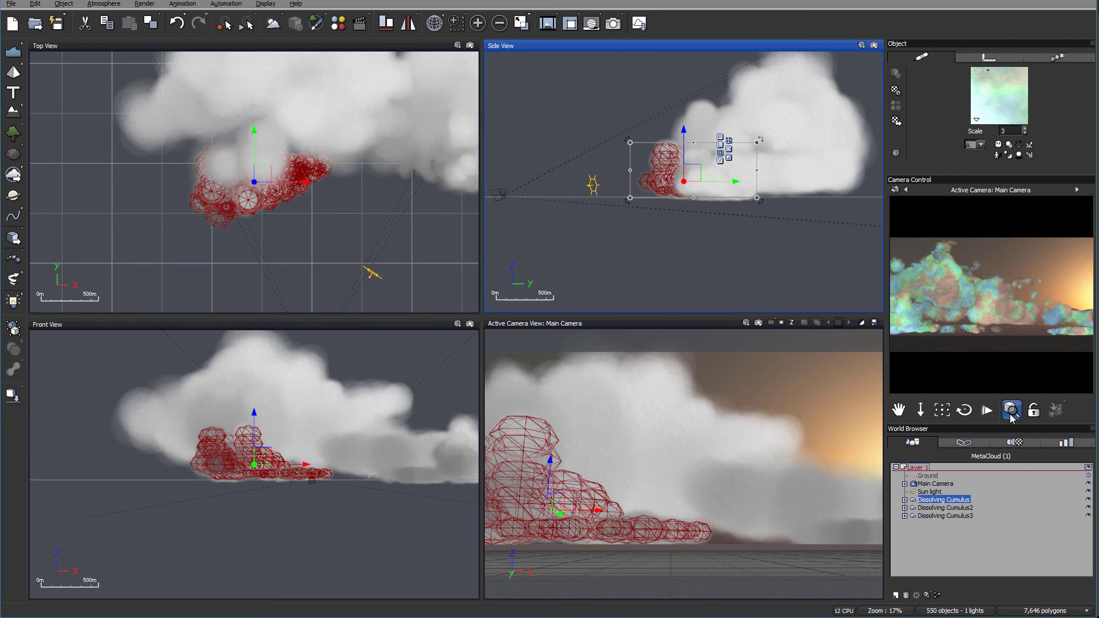
{"action": "left_click", "coordinate": [976, 491]}
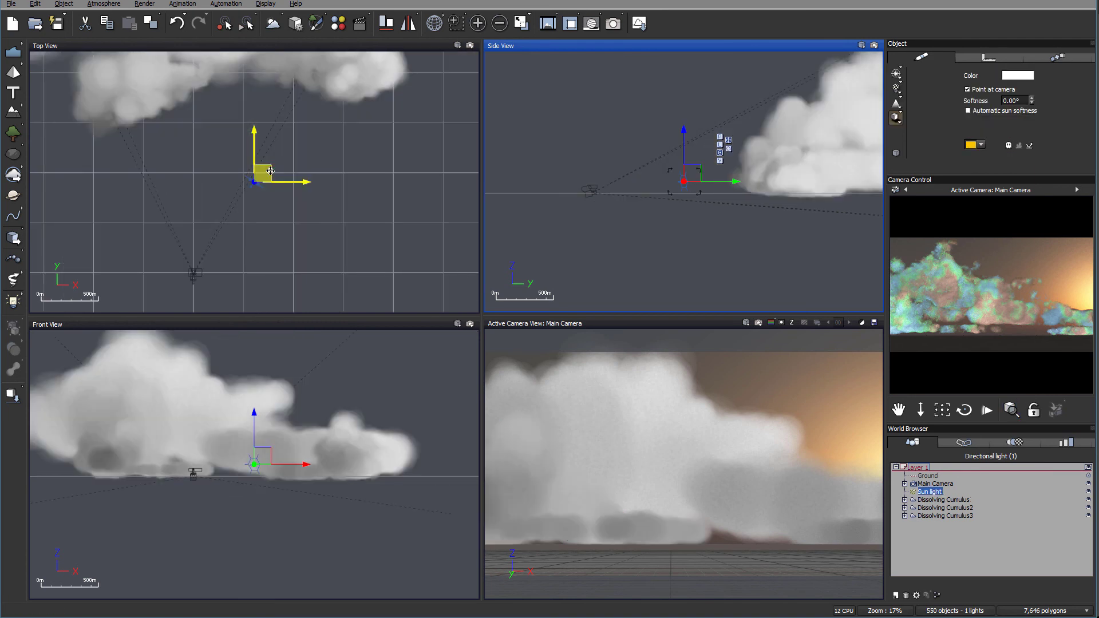
{"action": "left_click_drag", "start_coordinate": [293, 236], "coordinate": [222, 134]}
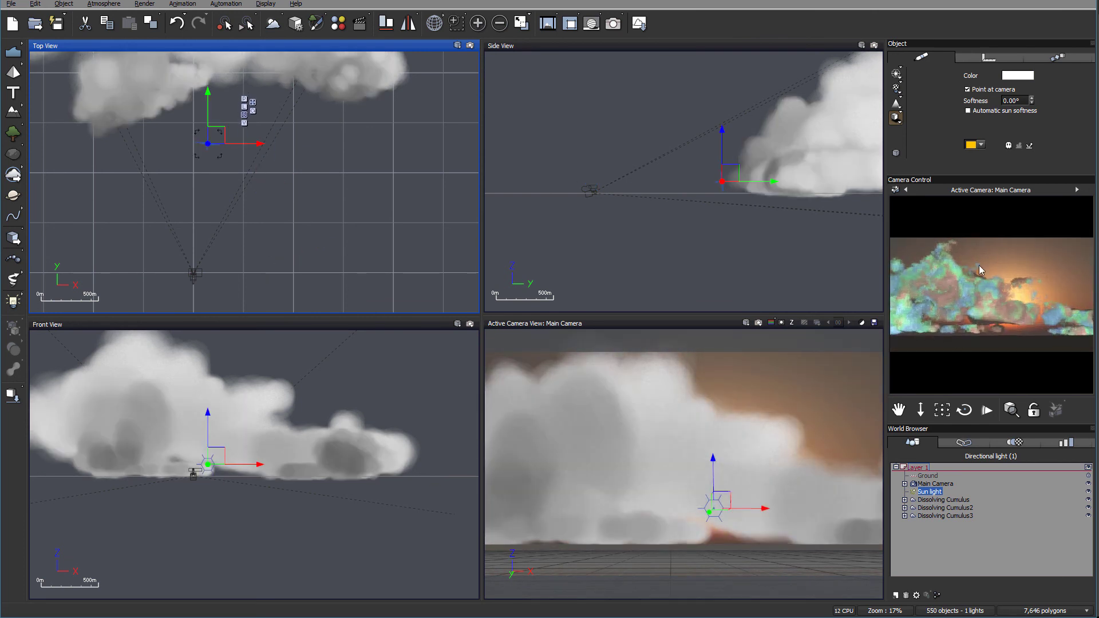
{"action": "left_click_drag", "start_coordinate": [722, 181], "coordinate": [727, 169]}
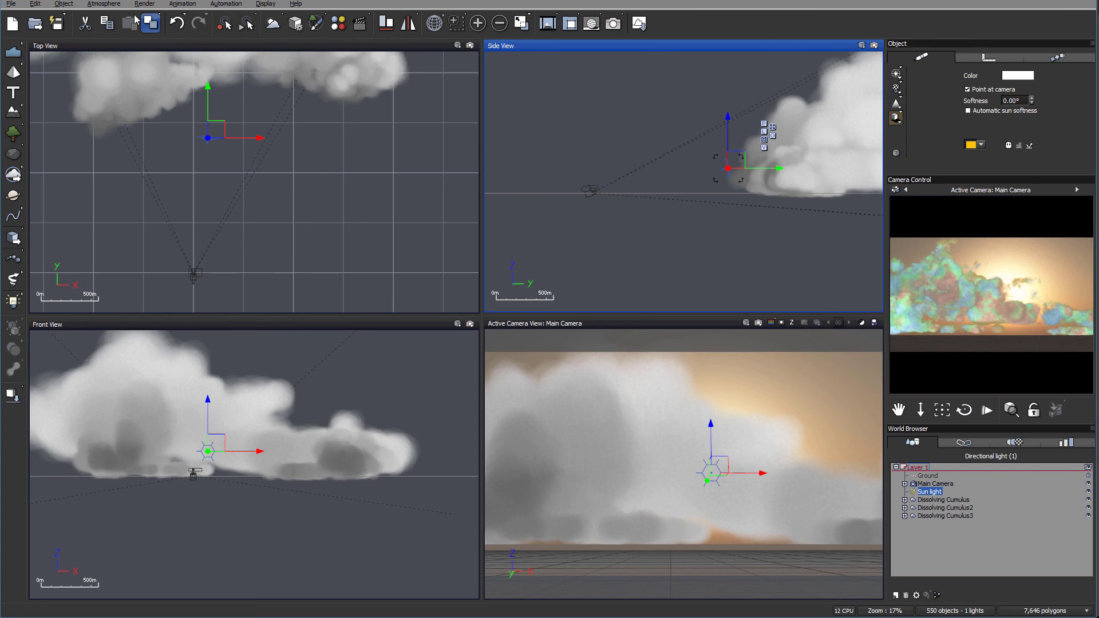
Step: In the Atmosphere Editor, set scattering anisotropy to 0.98 and glow intensity down to 10%
{"action": "left_click", "coordinate": [111, 4]}
{"action": "left_click", "coordinate": [121, 78]}
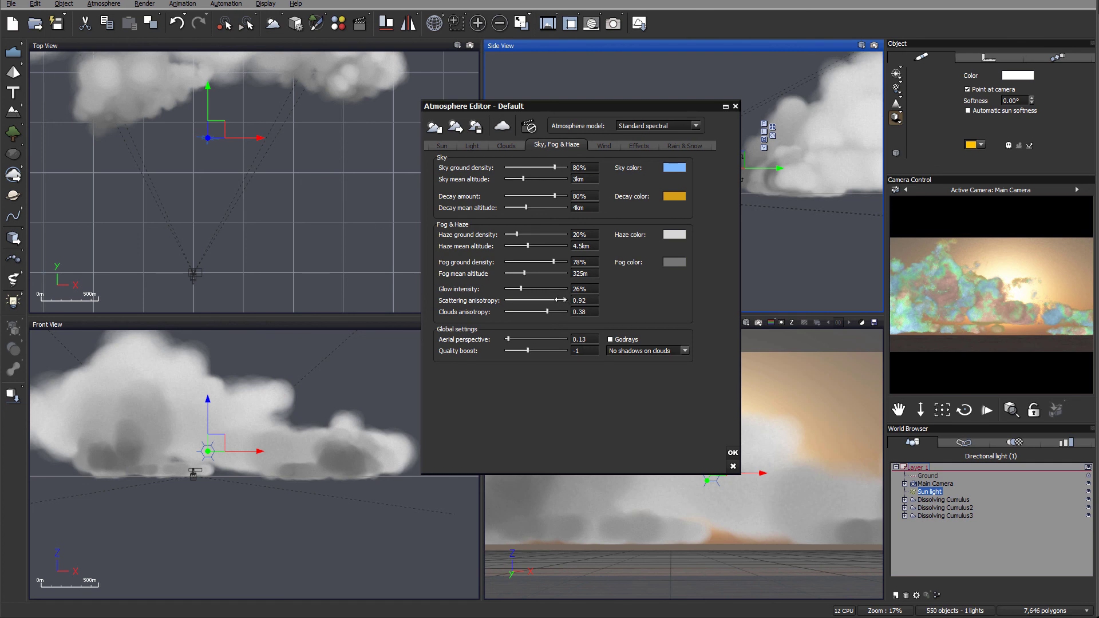
{"action": "left_click_drag", "start_coordinate": [561, 300], "coordinate": [549, 300]}
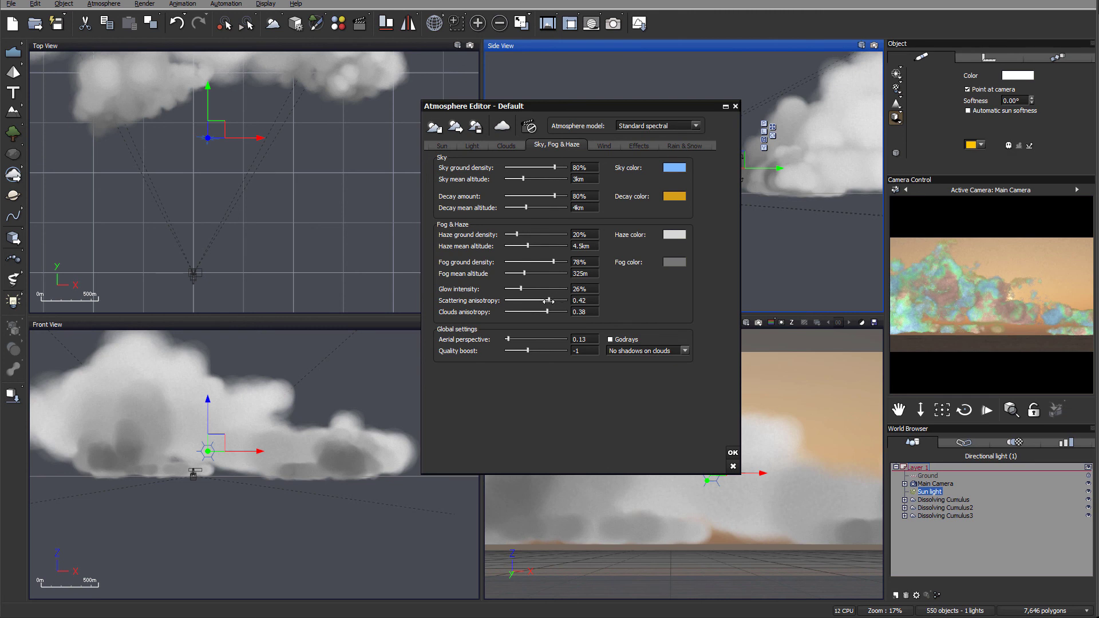
{"action": "left_click_drag", "start_coordinate": [548, 301], "coordinate": [561, 301]}
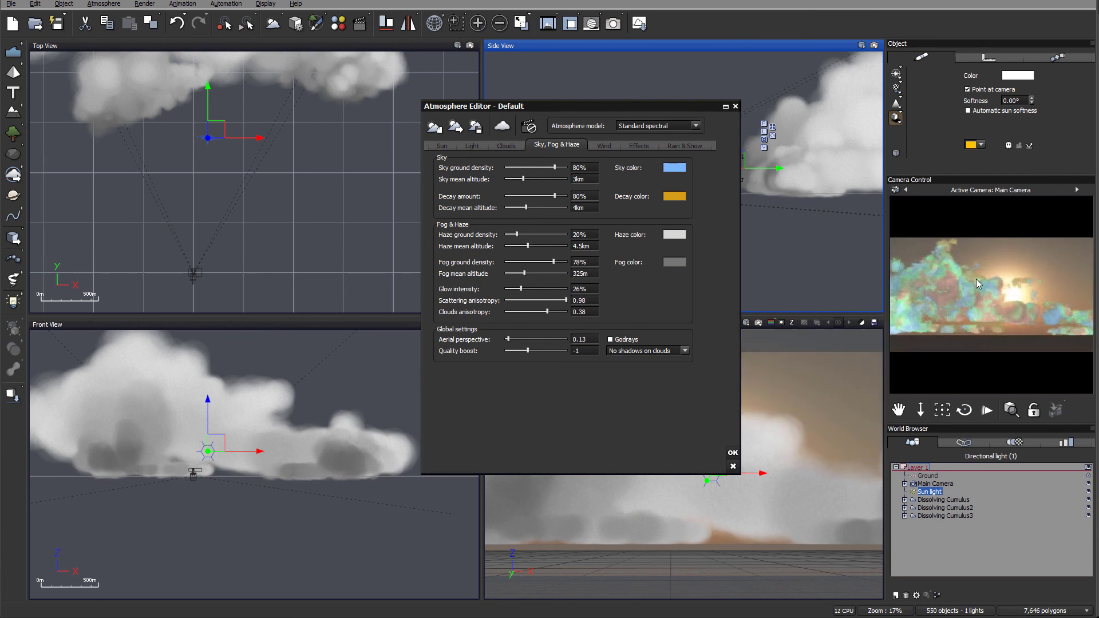
{"action": "left_click_drag", "start_coordinate": [521, 288], "coordinate": [531, 289]}
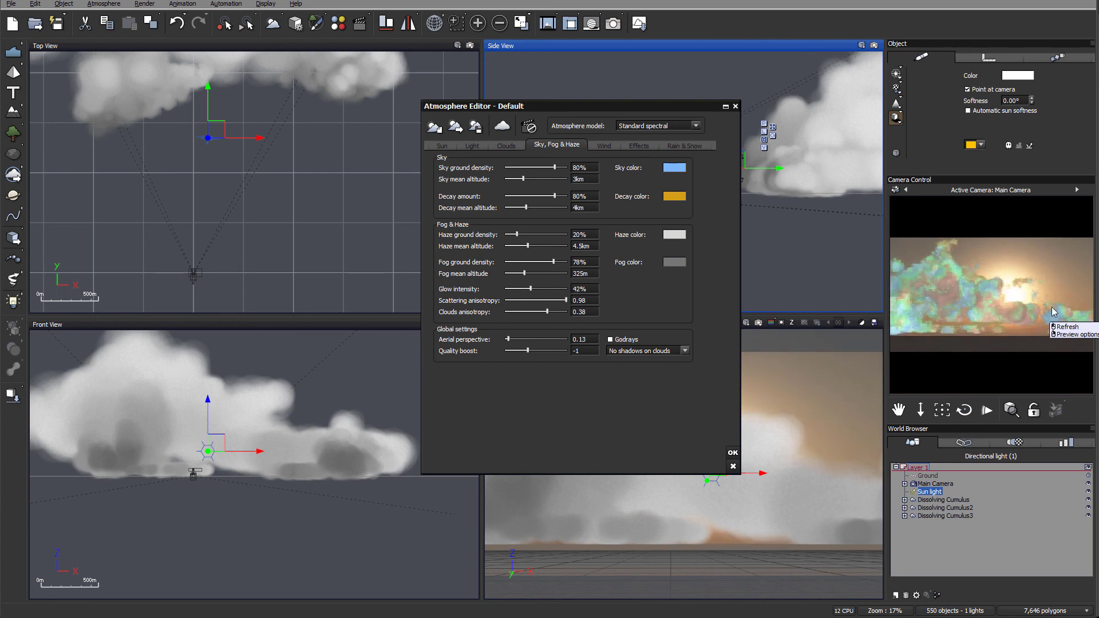
{"action": "left_click_drag", "start_coordinate": [531, 289], "coordinate": [514, 289]}
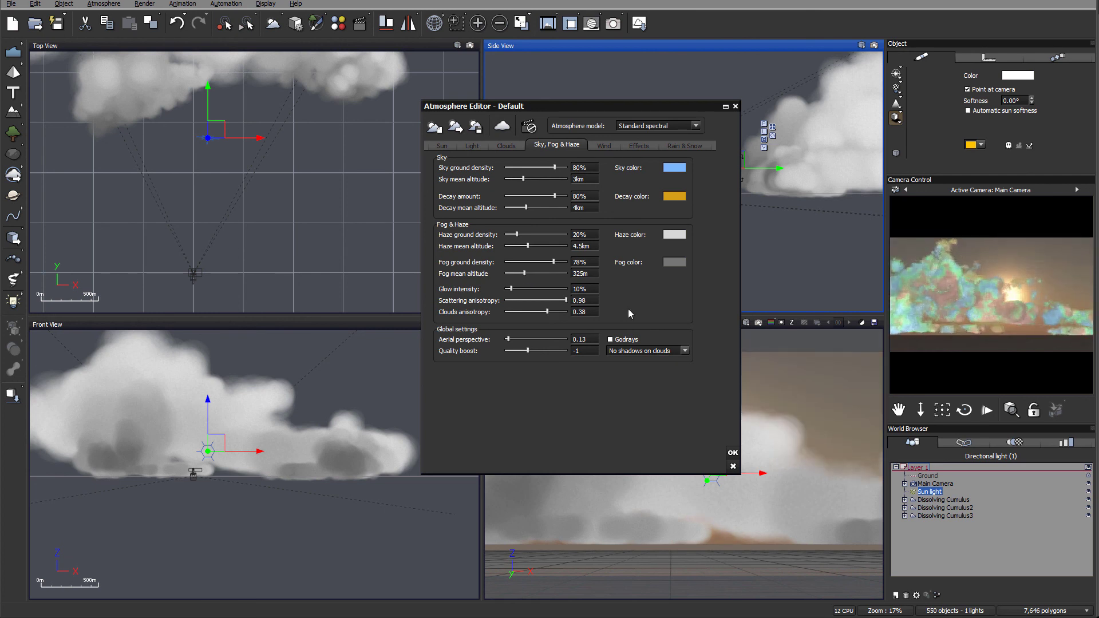
Step: Cut haze ground density to 3% and raise quality boost to -0.12
{"action": "left_click_drag", "start_coordinate": [517, 234], "coordinate": [551, 235]}
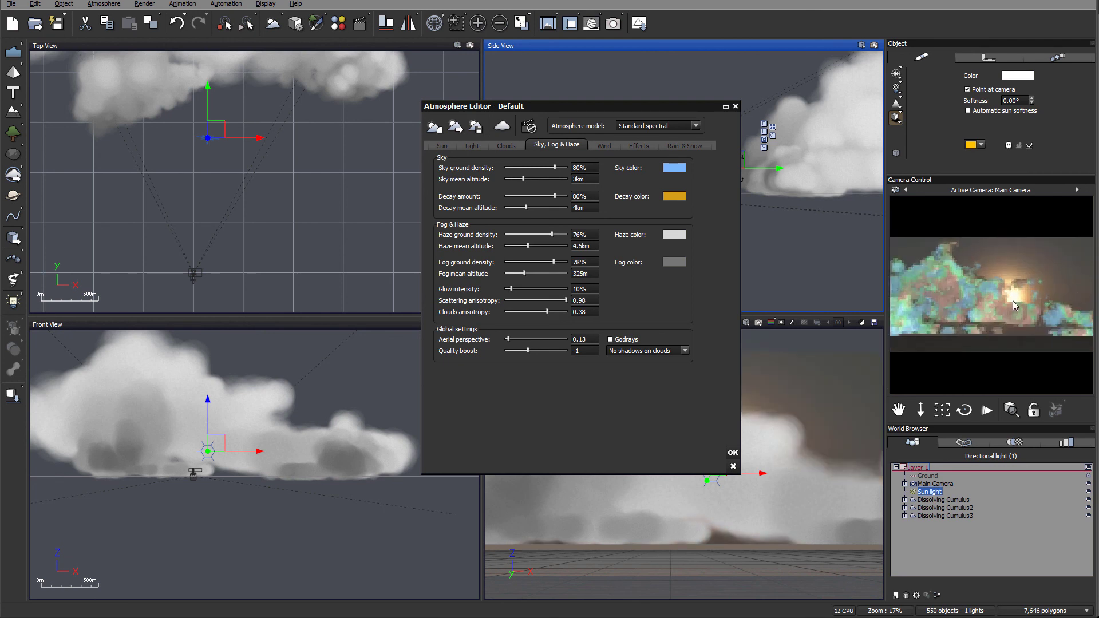
{"action": "left_click_drag", "start_coordinate": [563, 233], "coordinate": [509, 262]}
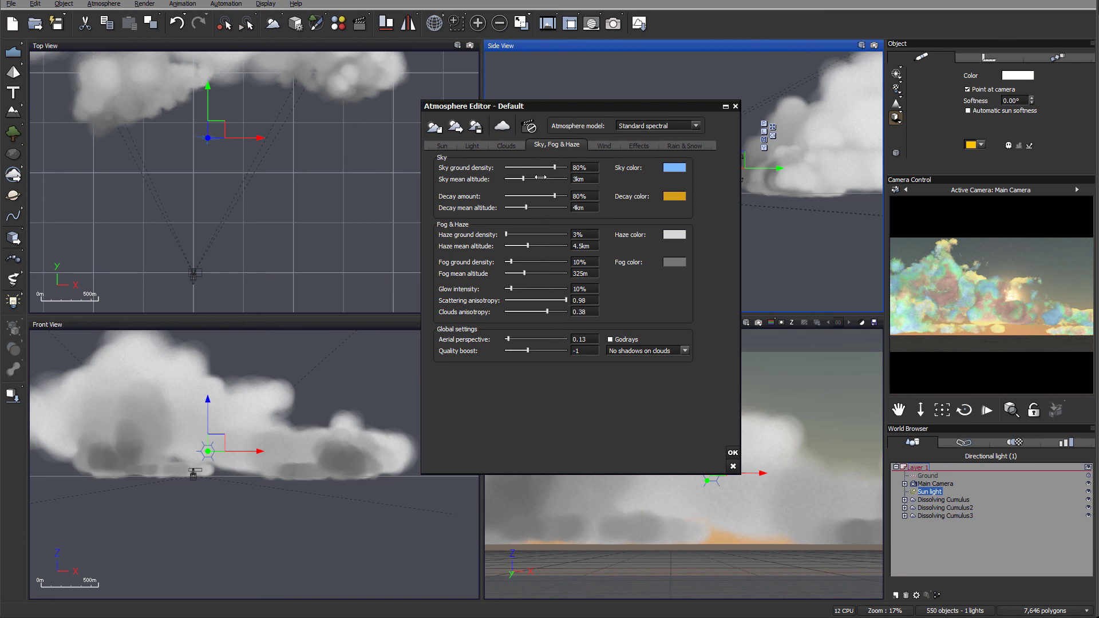
{"action": "left_click_drag", "start_coordinate": [549, 353], "coordinate": [553, 353]}
Step: Close the editor, shift Main Camera to reframe the clouds, and view the 1920x1080 render
{"action": "left_click", "coordinate": [733, 453]}
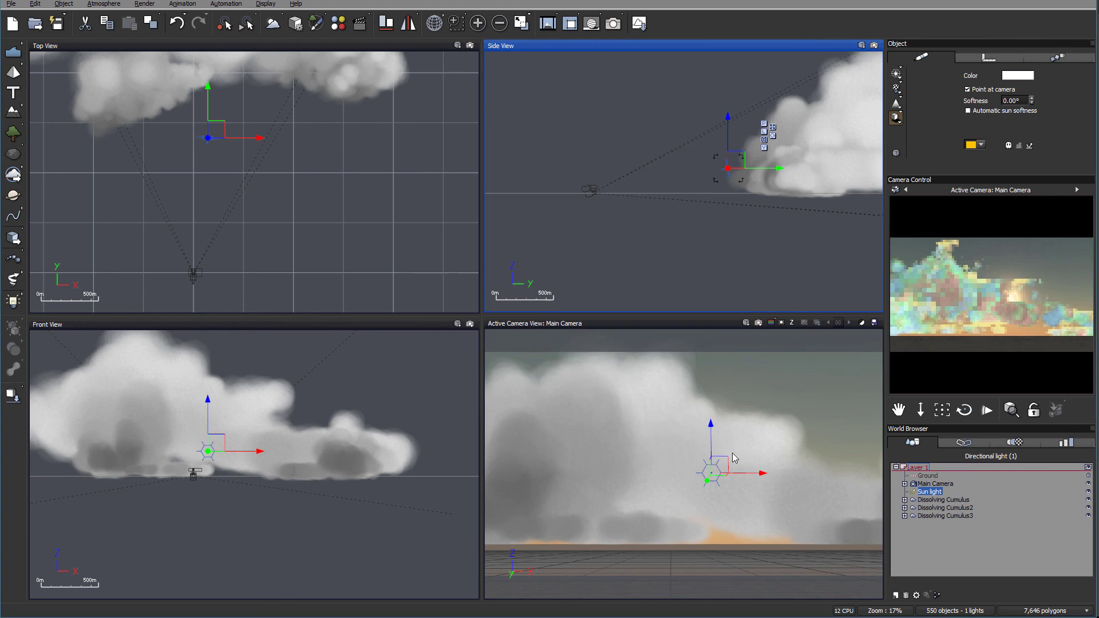
{"action": "left_click", "coordinate": [935, 484]}
{"action": "left_click_drag", "start_coordinate": [942, 410], "coordinate": [935, 426]}
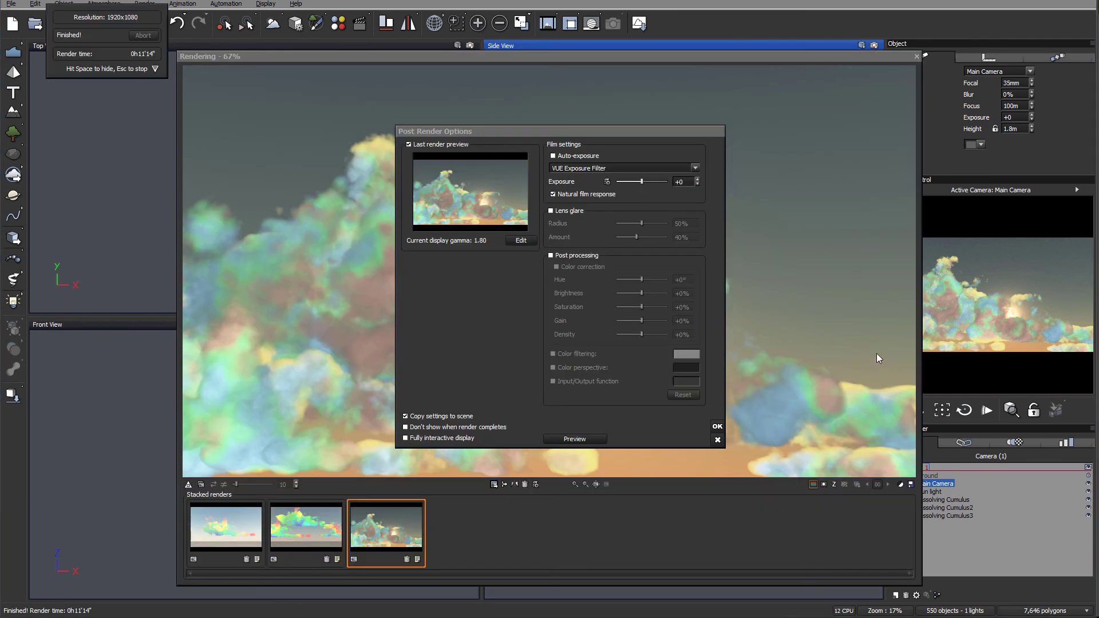
{"action": "left_click", "coordinate": [716, 428]}
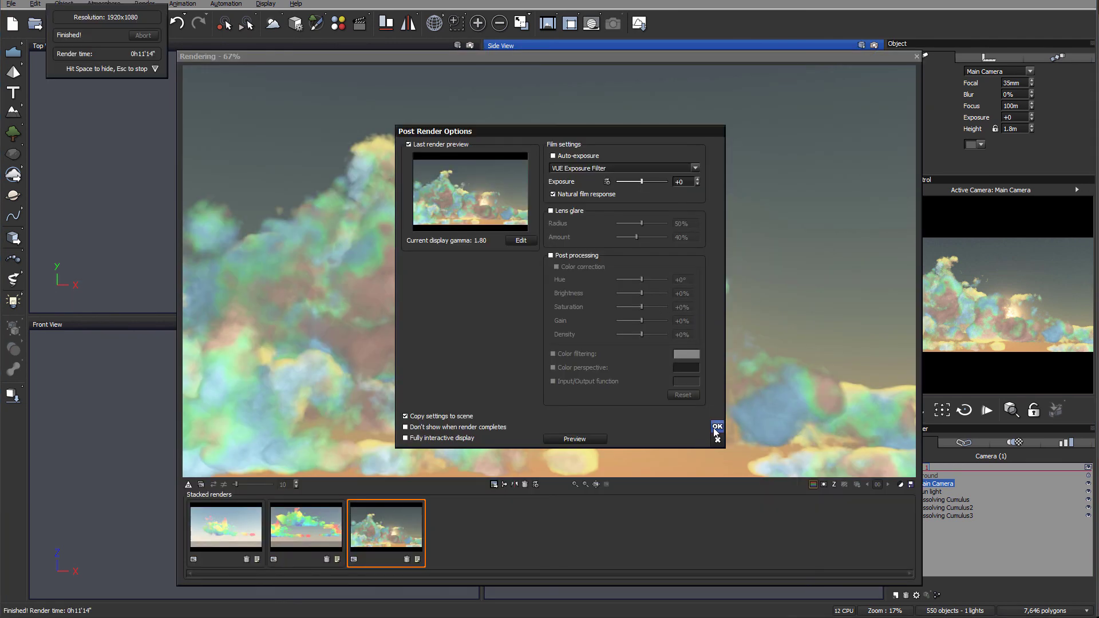
{"action": "left_click", "coordinate": [717, 428]}
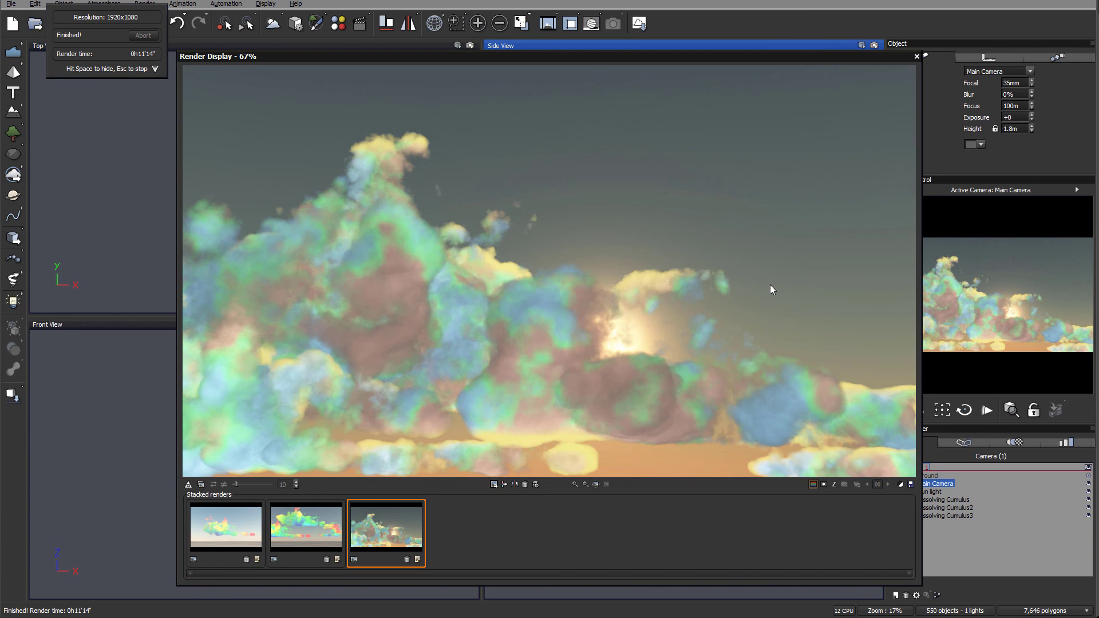